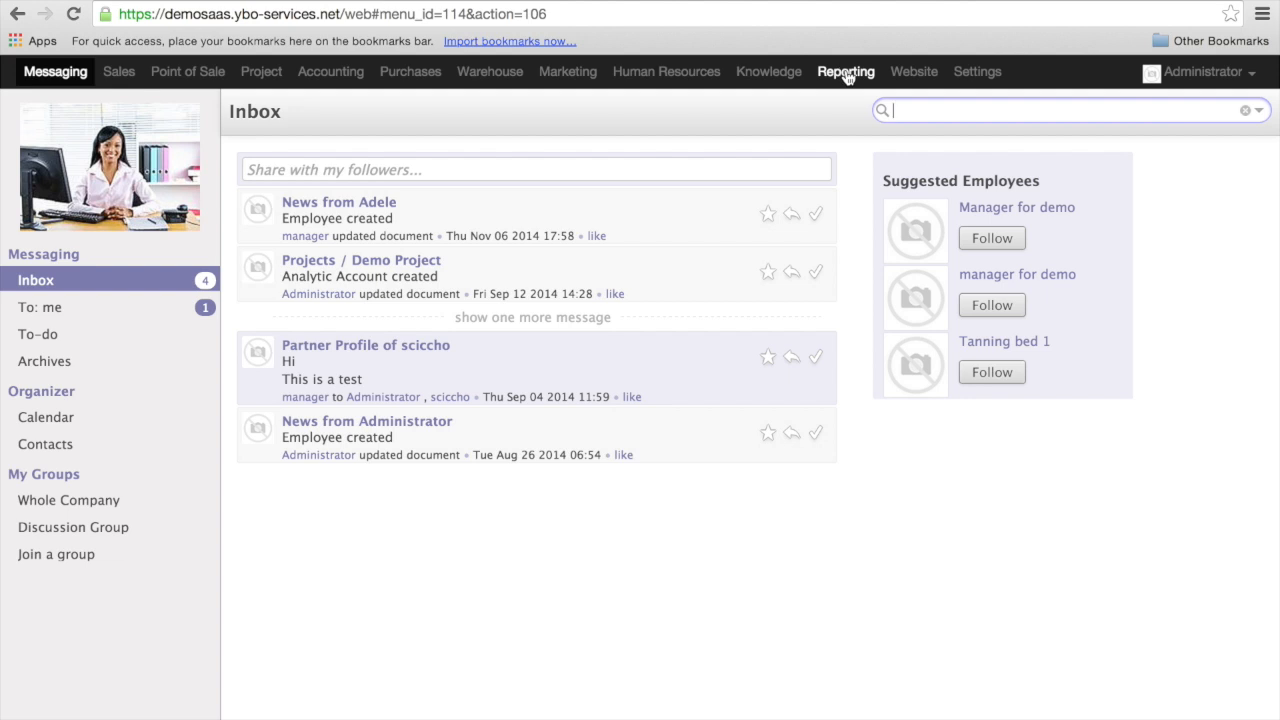
- Open Reporting and look through the list of available analysis reports
left_click(845, 74)
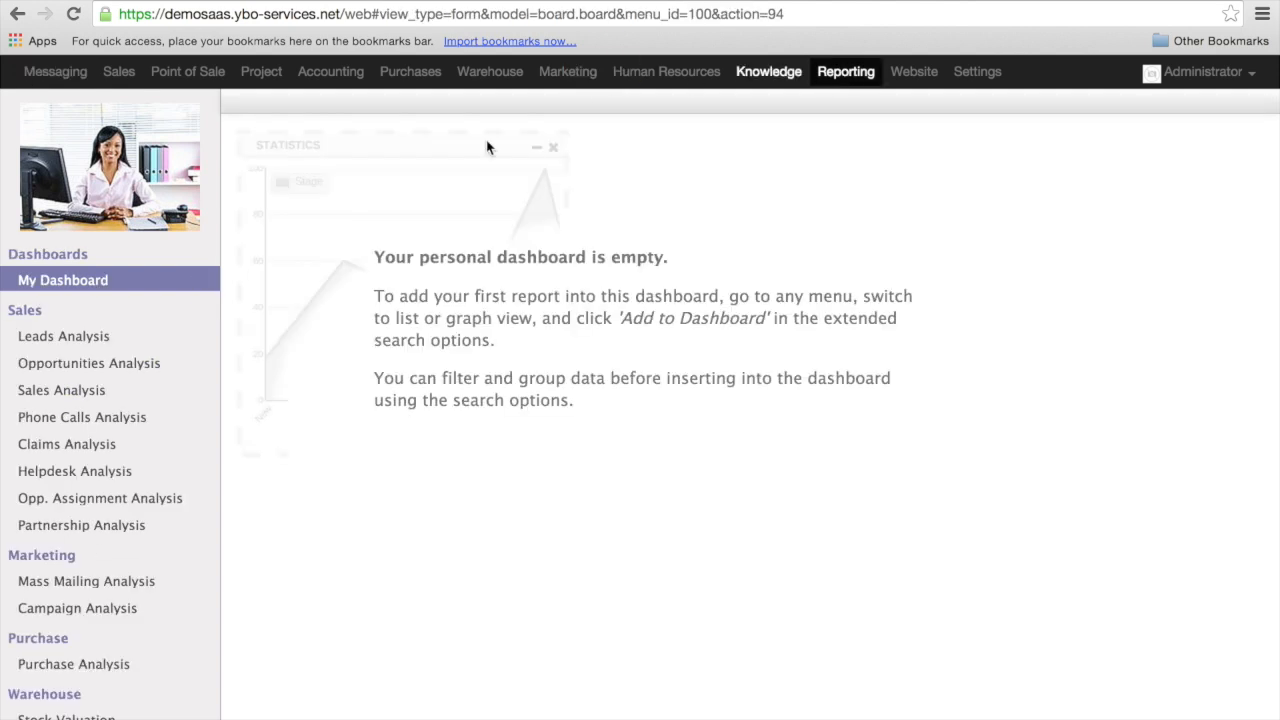
scroll(194, 434, "down", 3)
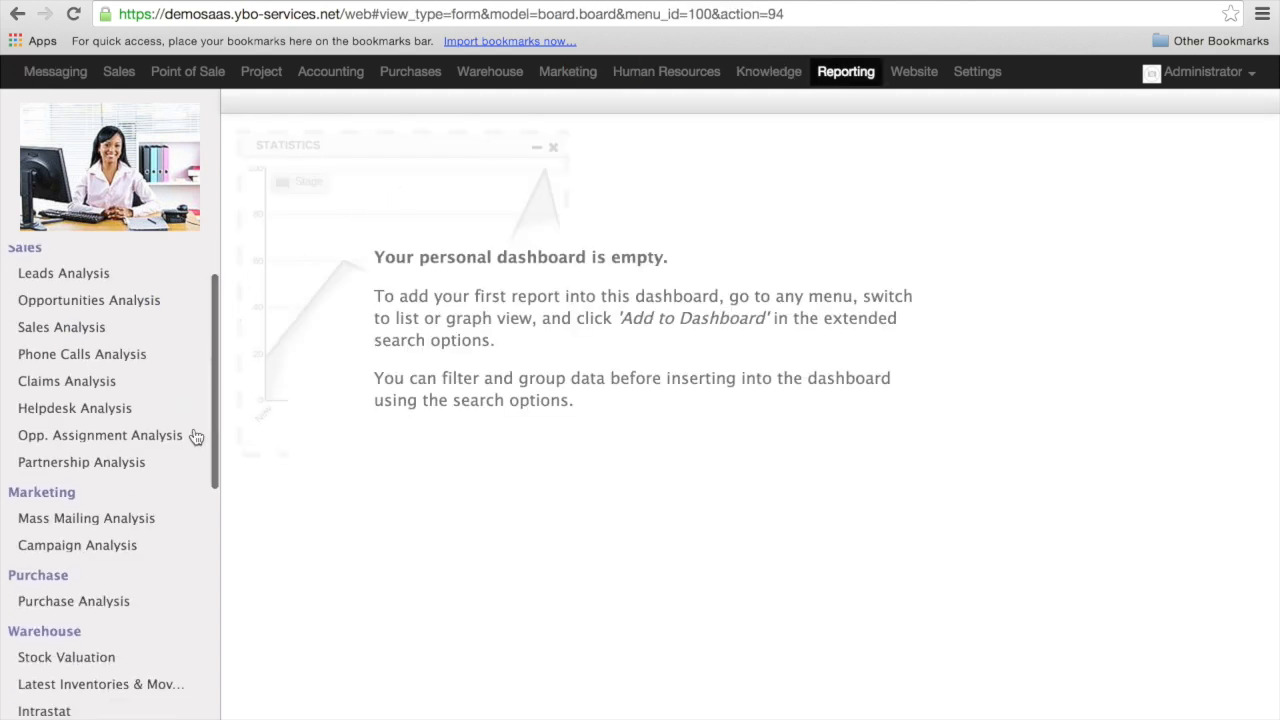
scroll(195, 436, "down", 5)
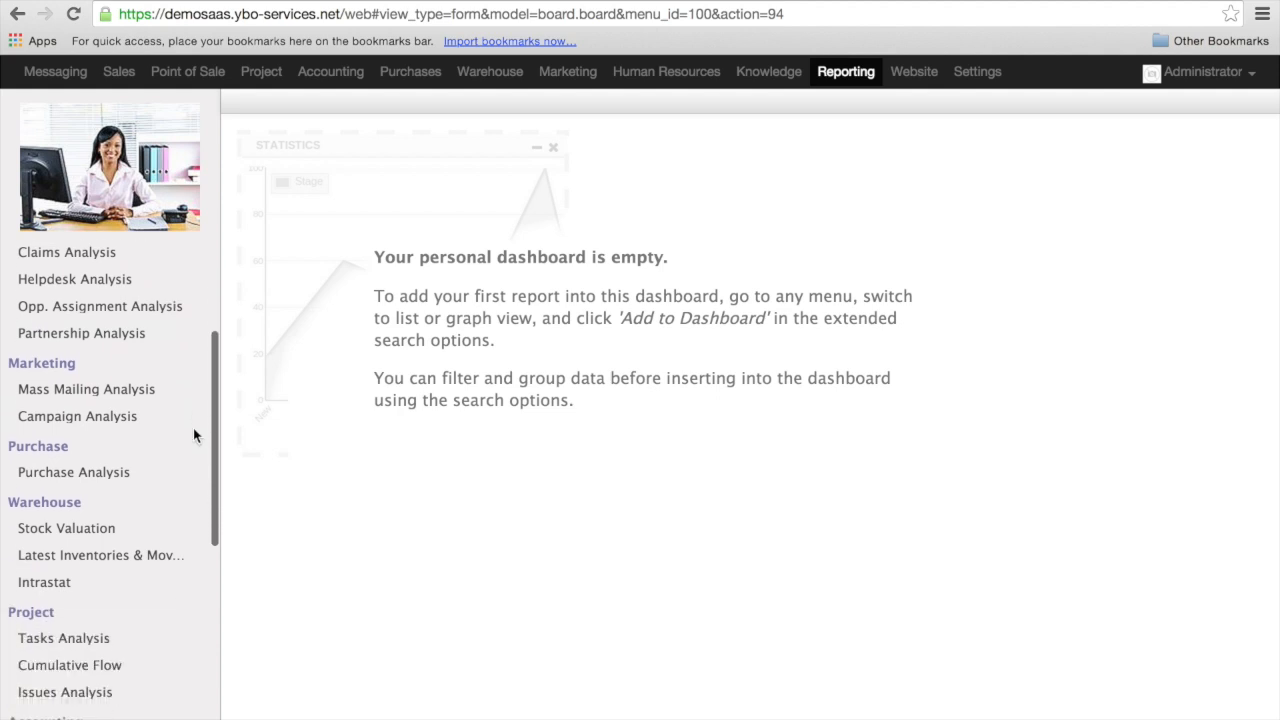
scroll(194, 435, "down", 4)
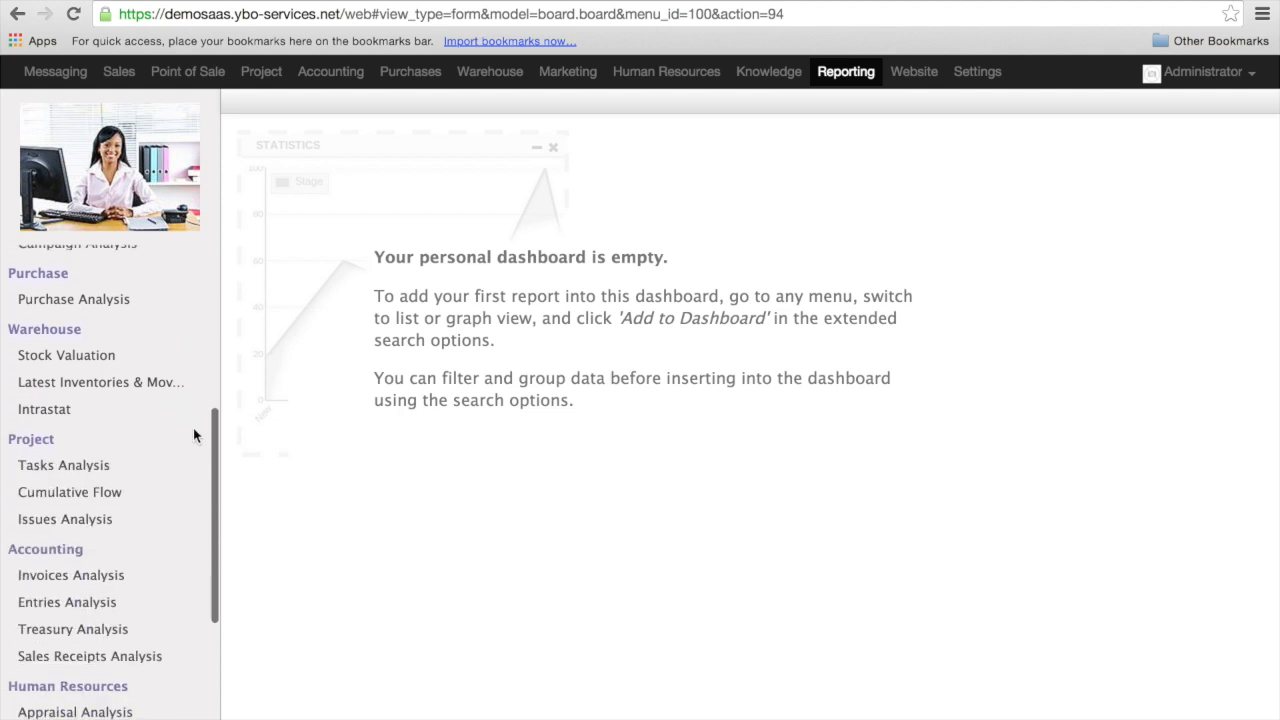
scroll(195, 436, "down", 3)
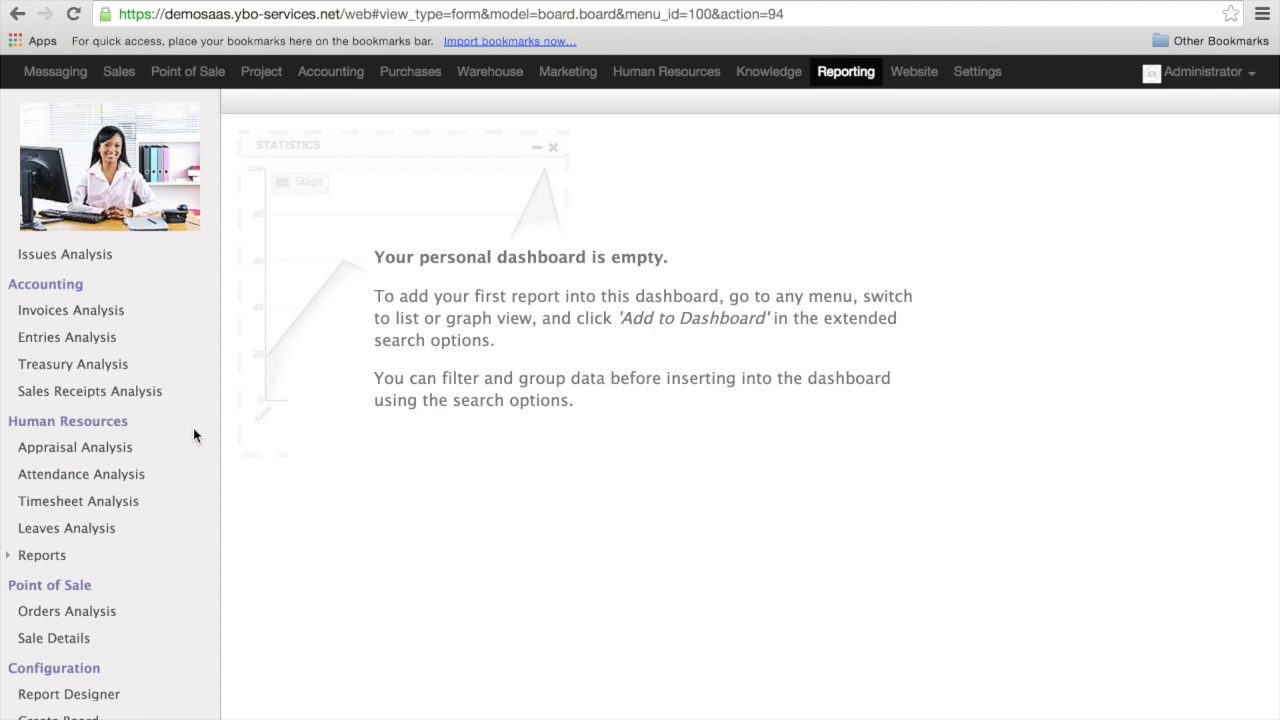
scroll(193, 432, "up", 10)
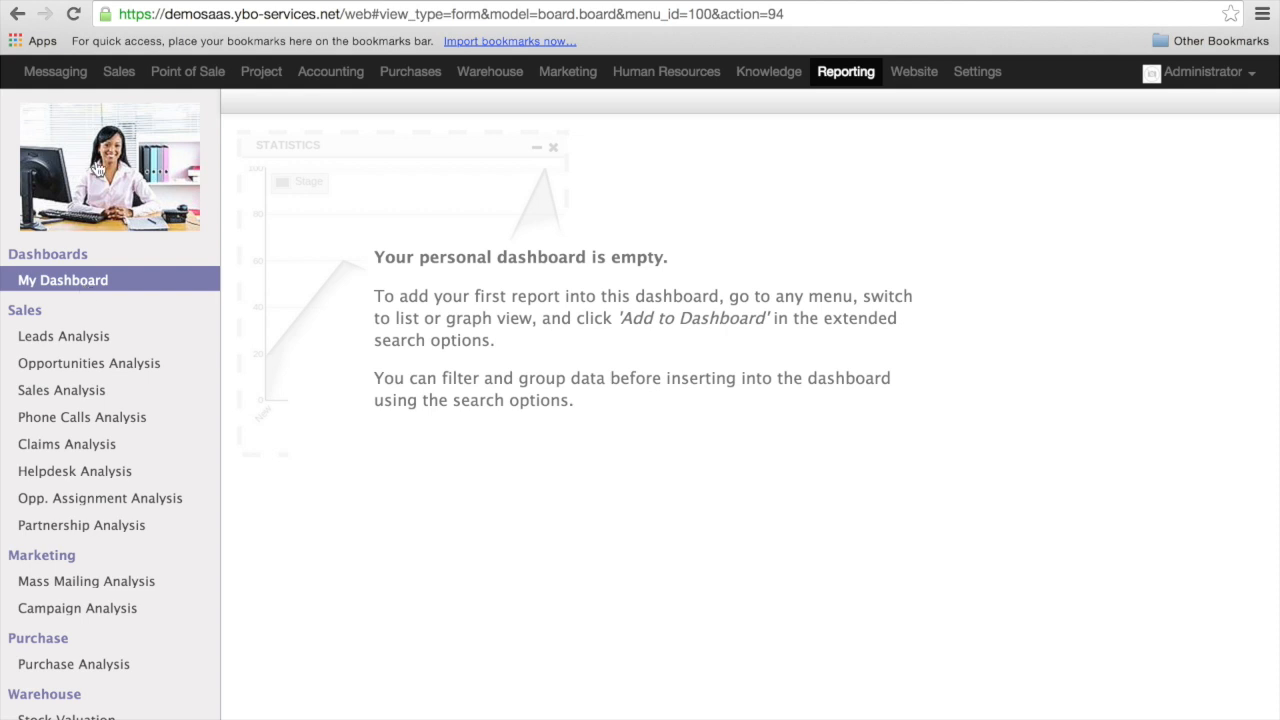
- Add the Sales quotations list, filtered by My, to My Dashboard under the name sale.order.list.select
left_click(124, 81)
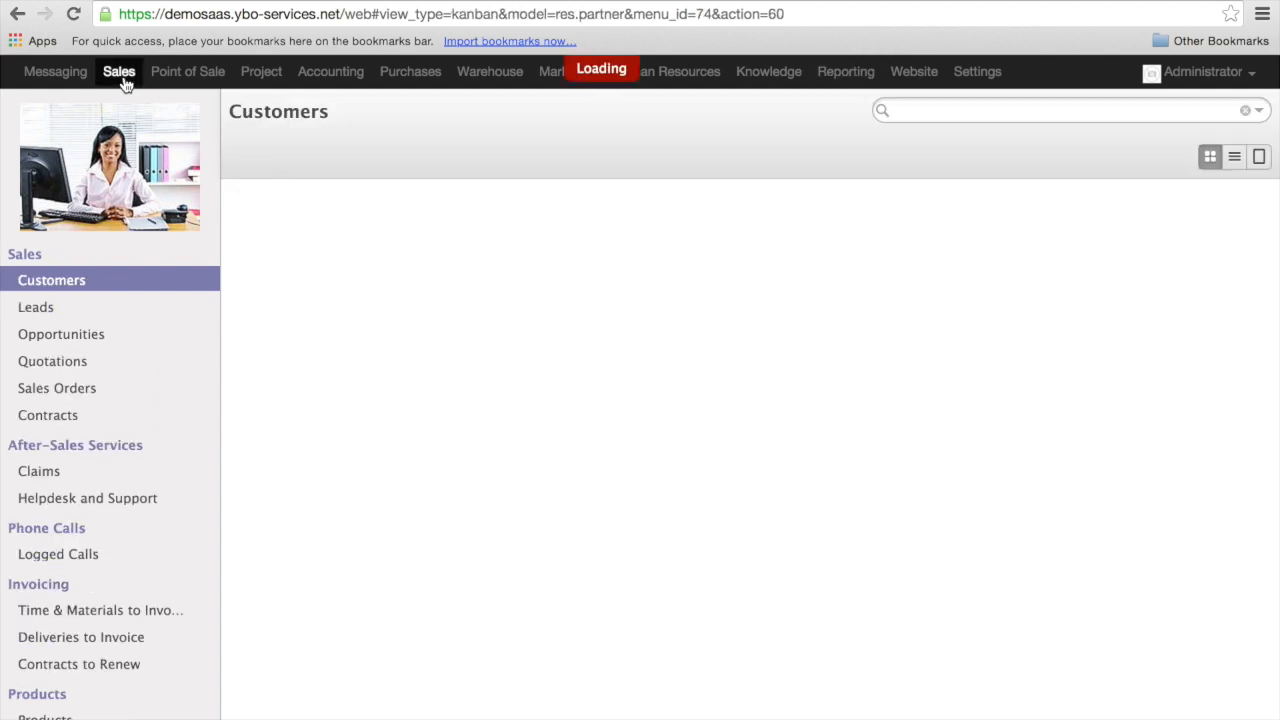
left_click(52, 361)
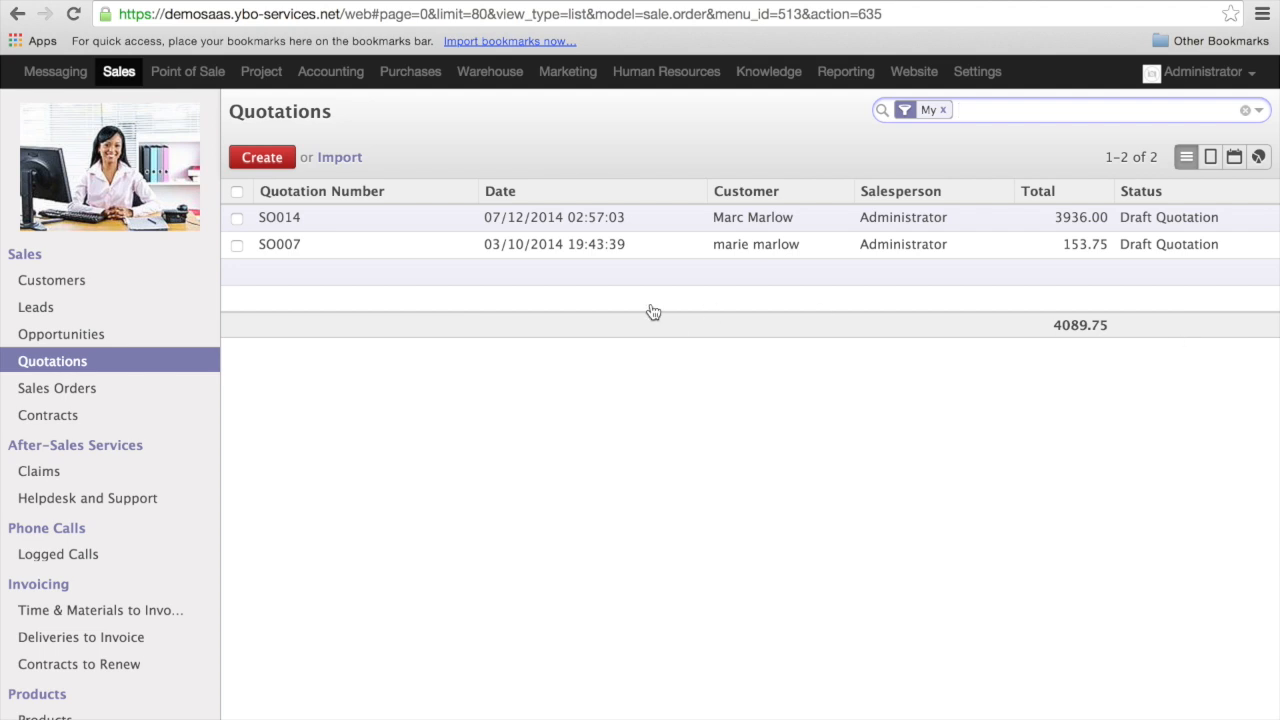
left_click(1259, 111)
left_click(957, 236)
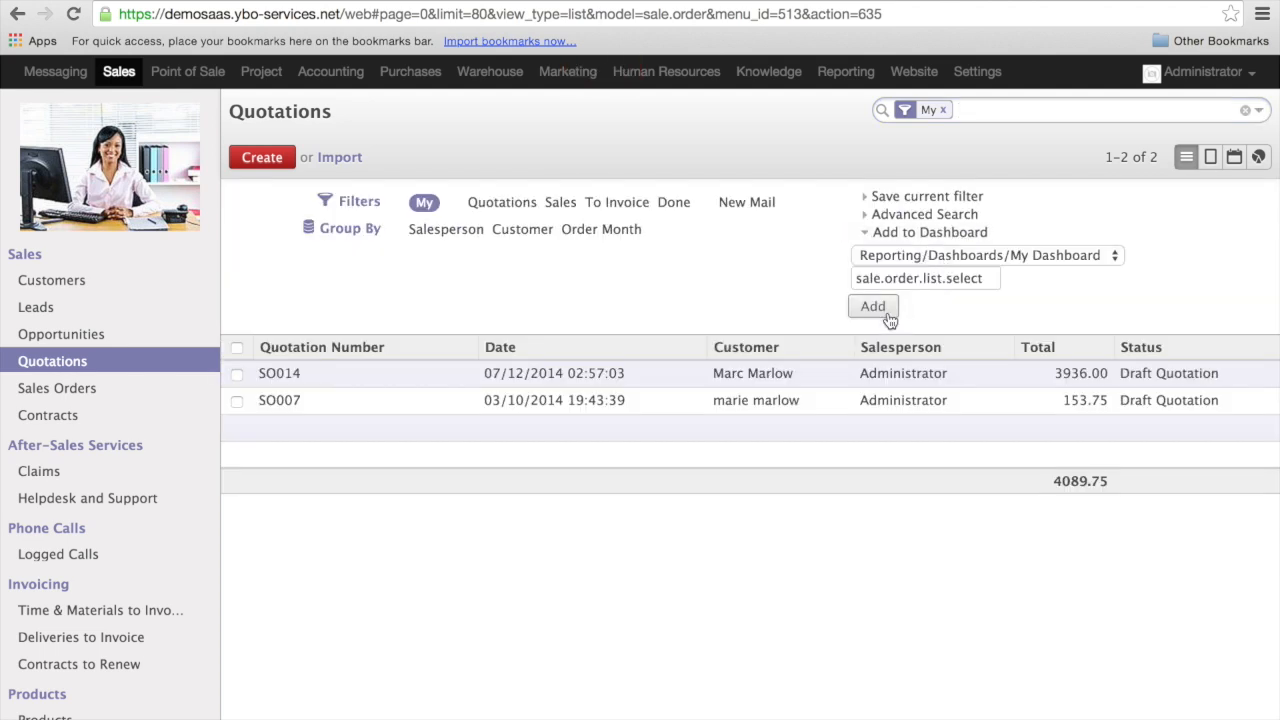
left_click(875, 308)
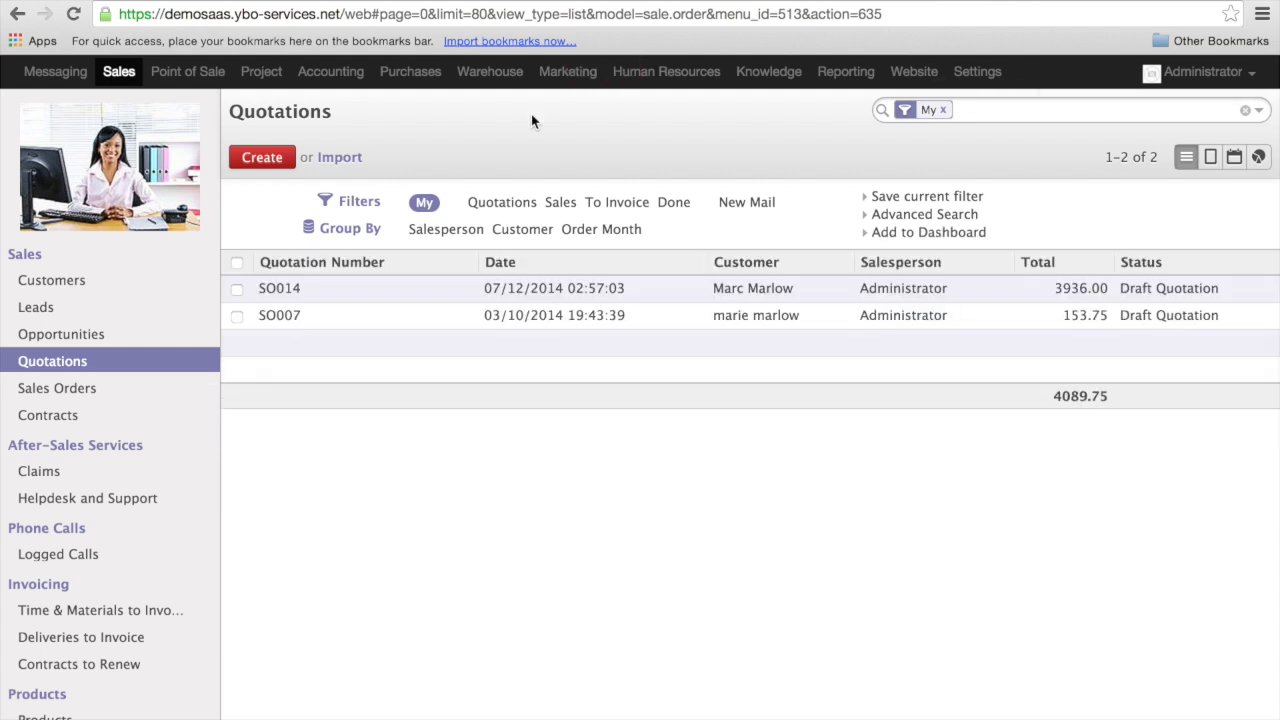
- Return to My Dashboard in Reporting and remove the sale.order.list.select item from it
left_click(846, 72)
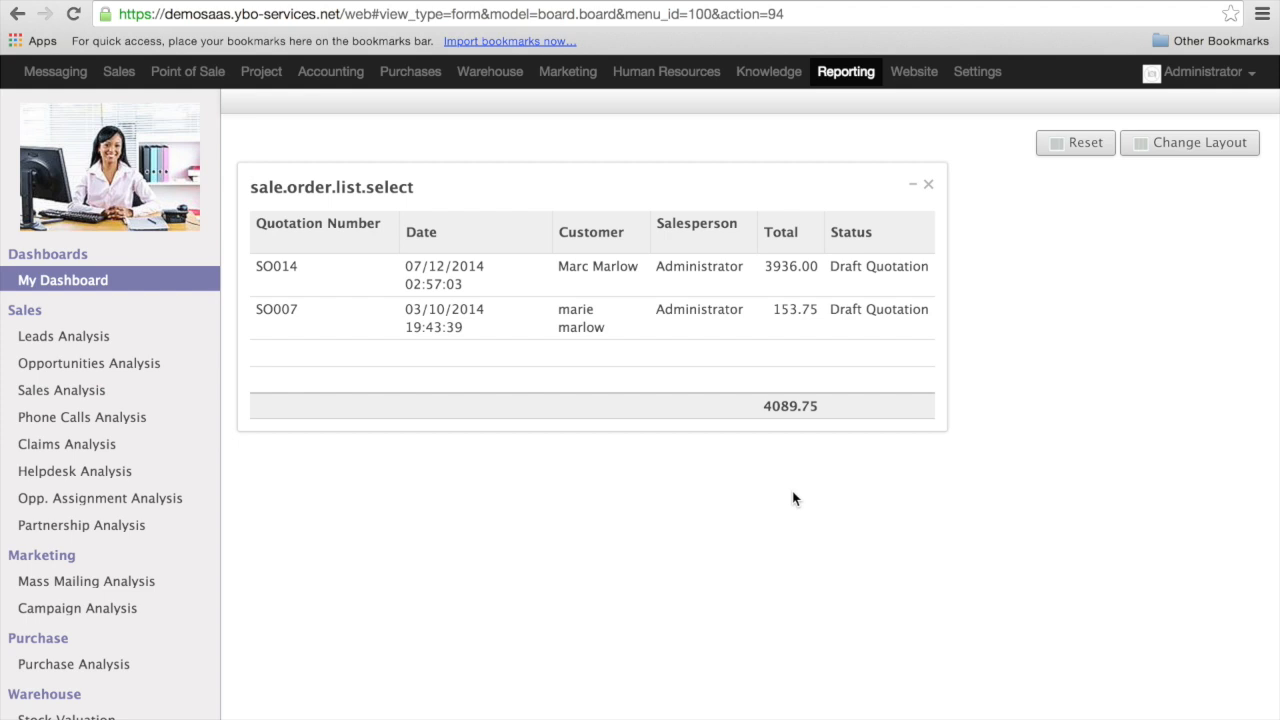
left_click(928, 185)
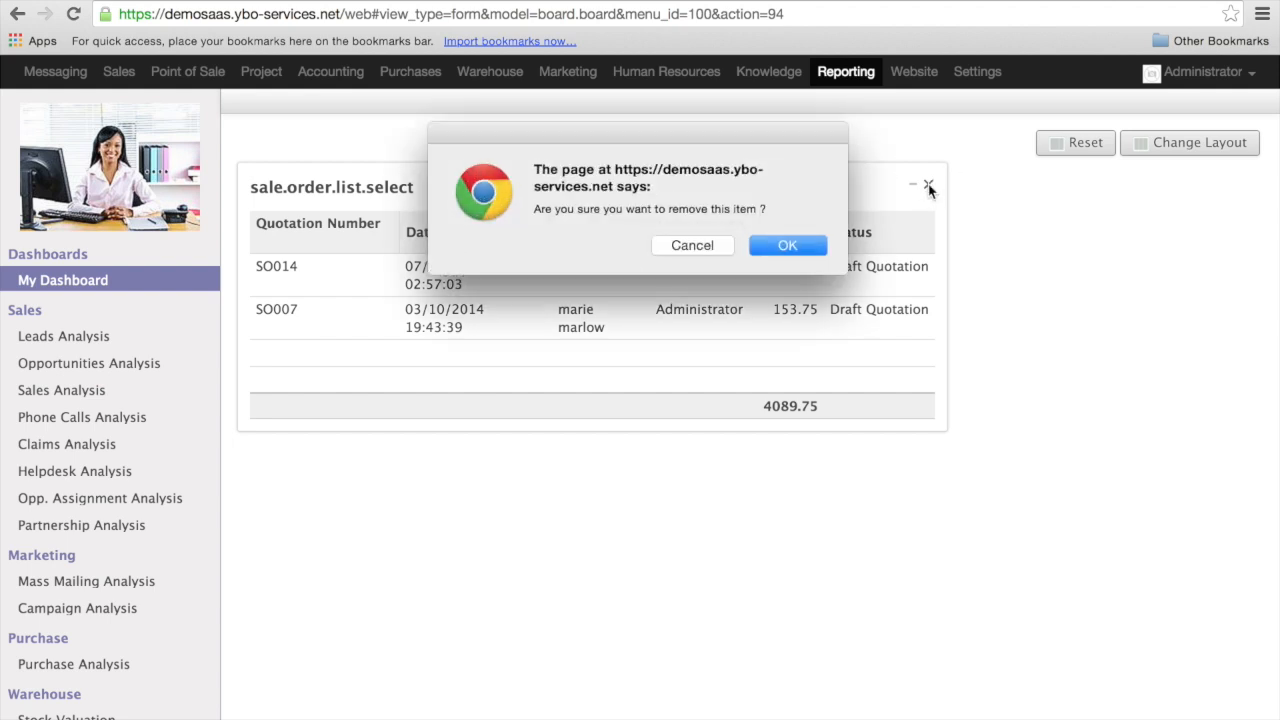
left_click(790, 246)
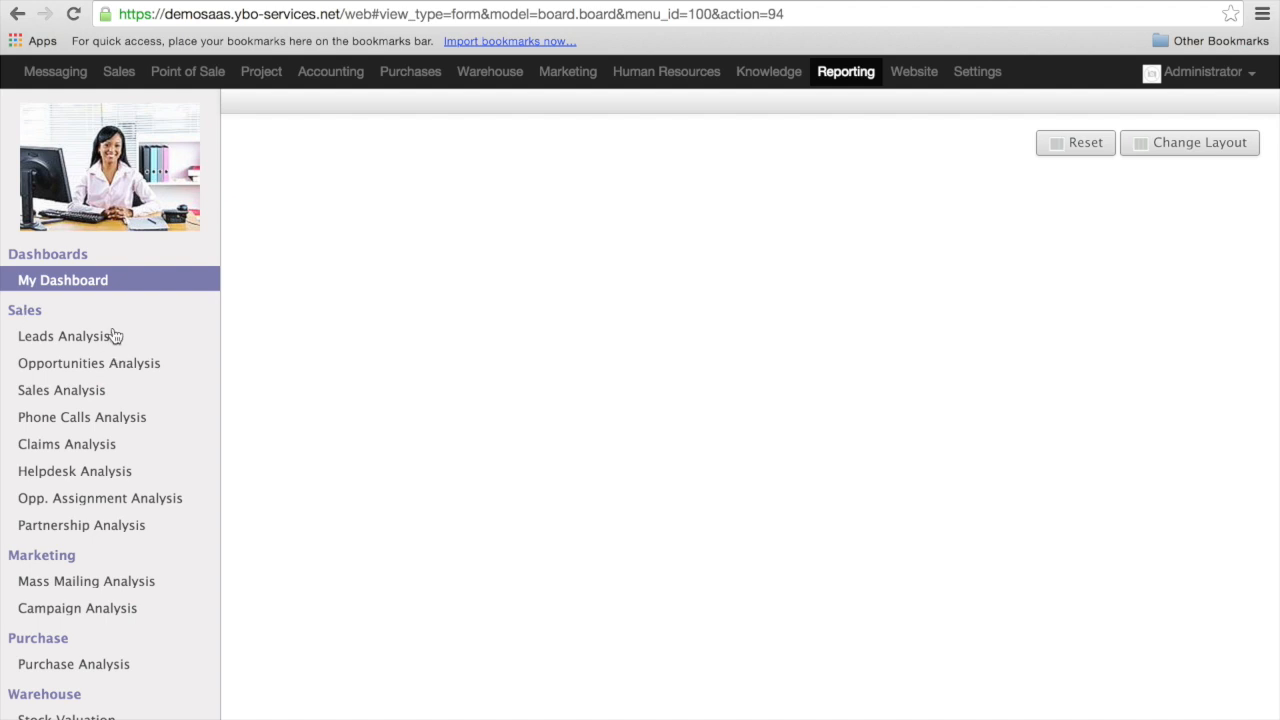
- Look through the reports by department and open the Sales Analysis report
scroll(176, 348, "down", 2)
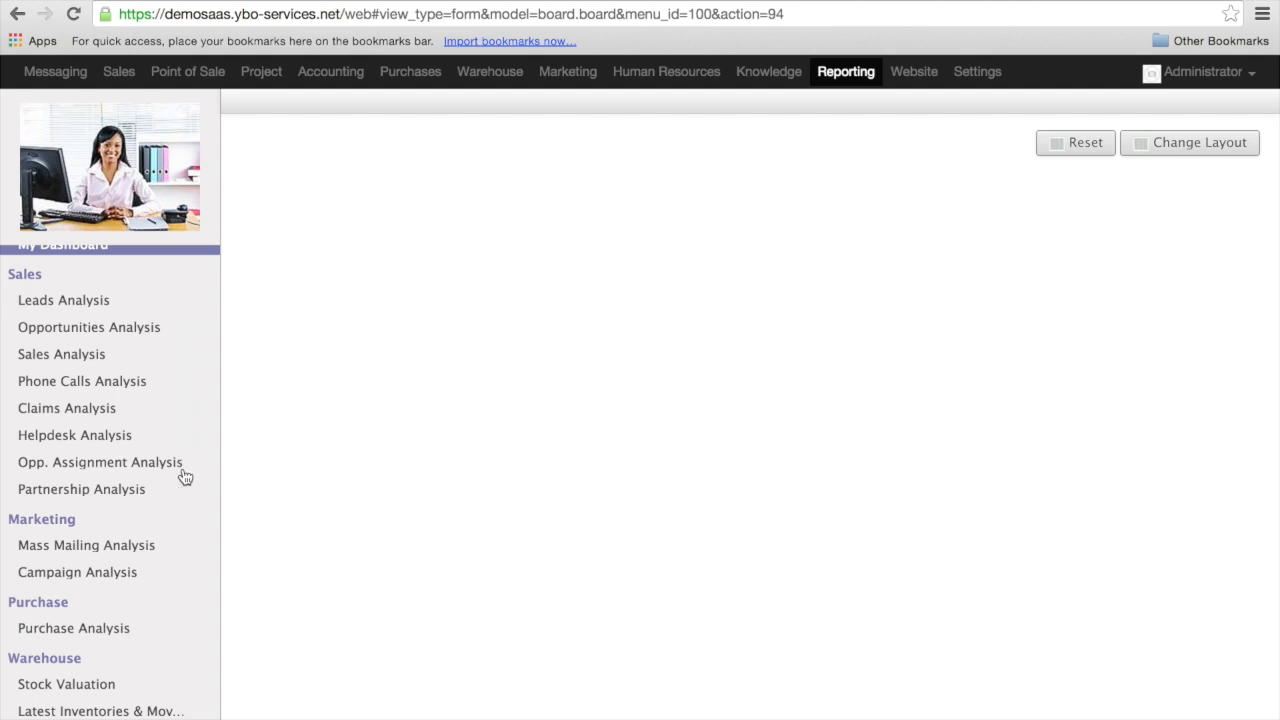
scroll(185, 475, "down", 5)
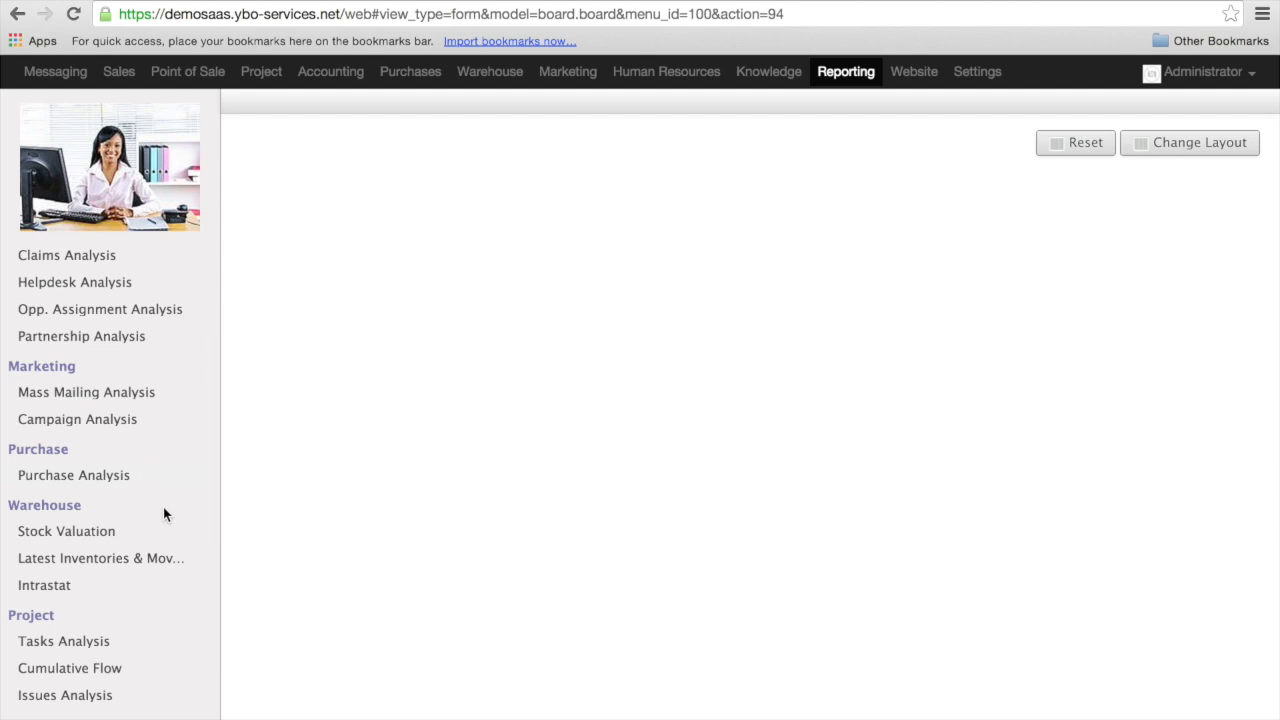
scroll(135, 404, "down", 5)
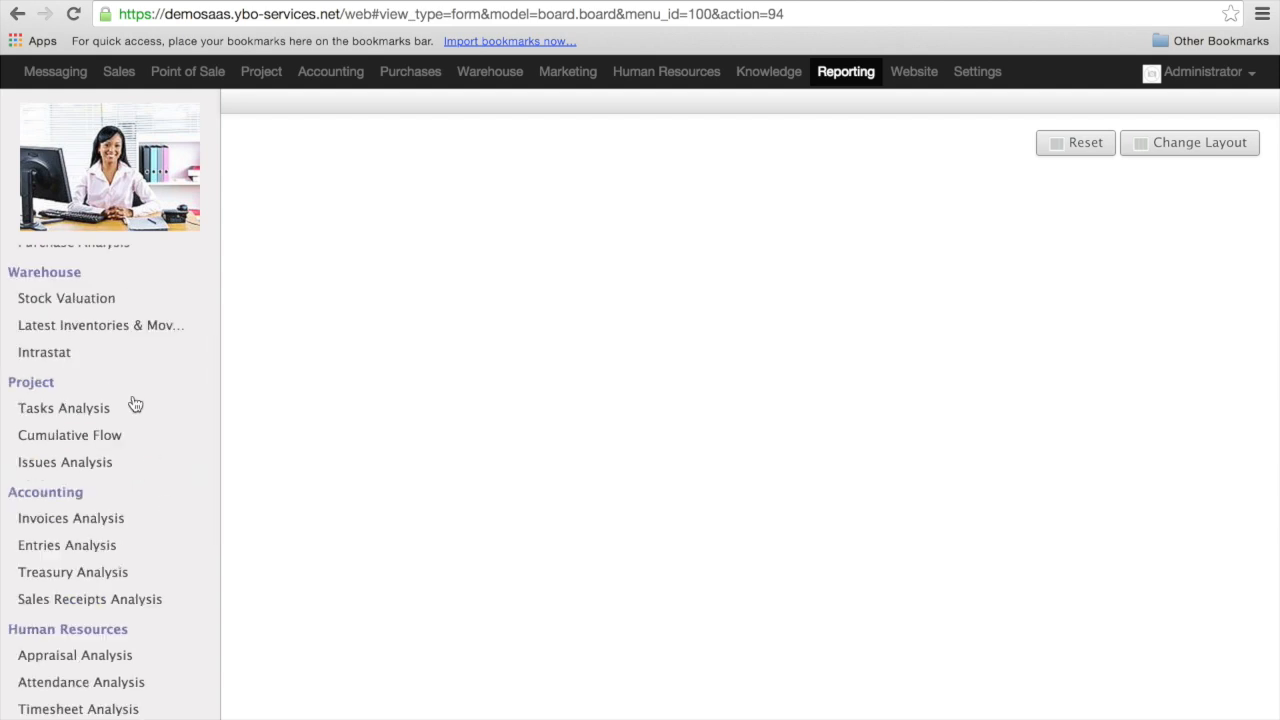
scroll(135, 404, "down", 5)
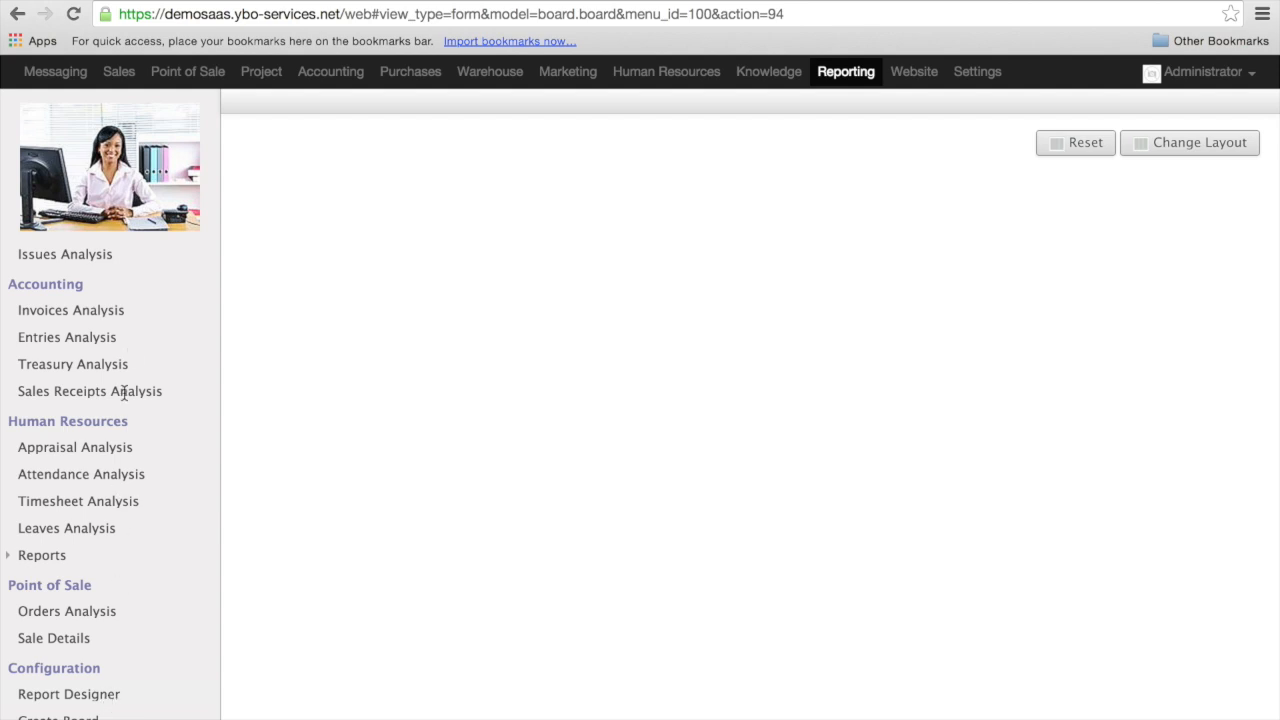
scroll(124, 358, "up", 10)
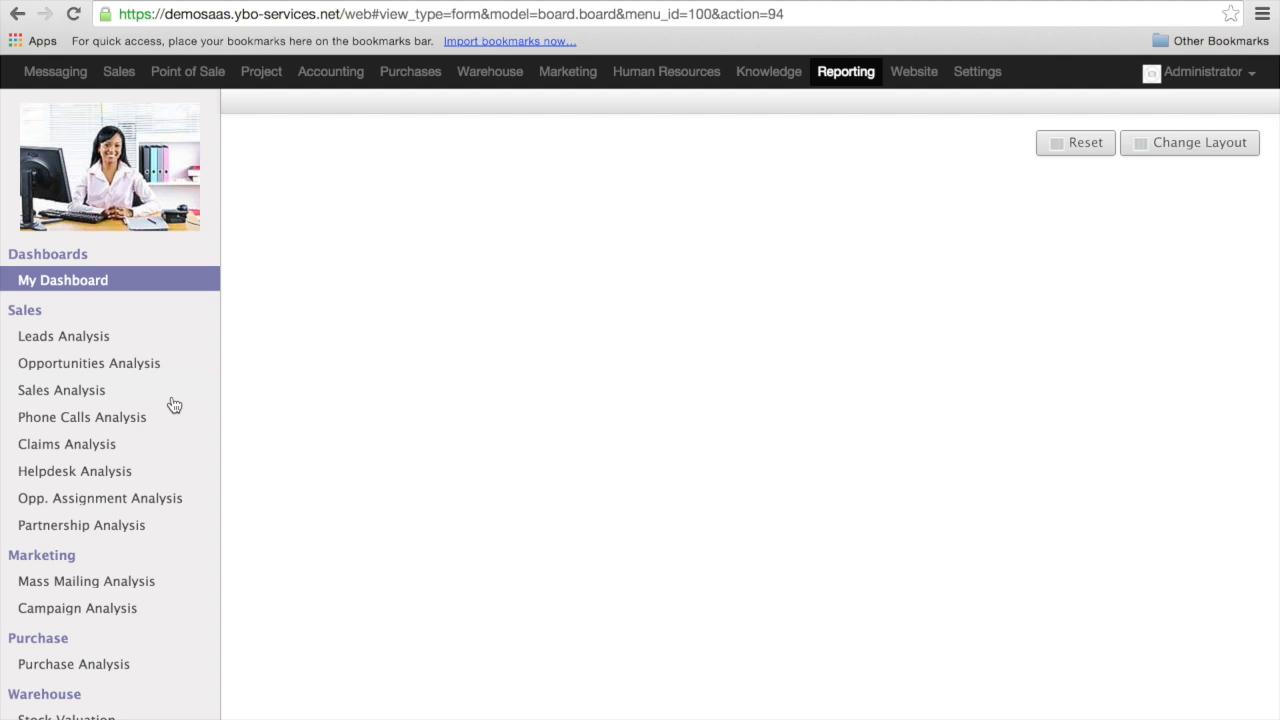
left_click(88, 395)
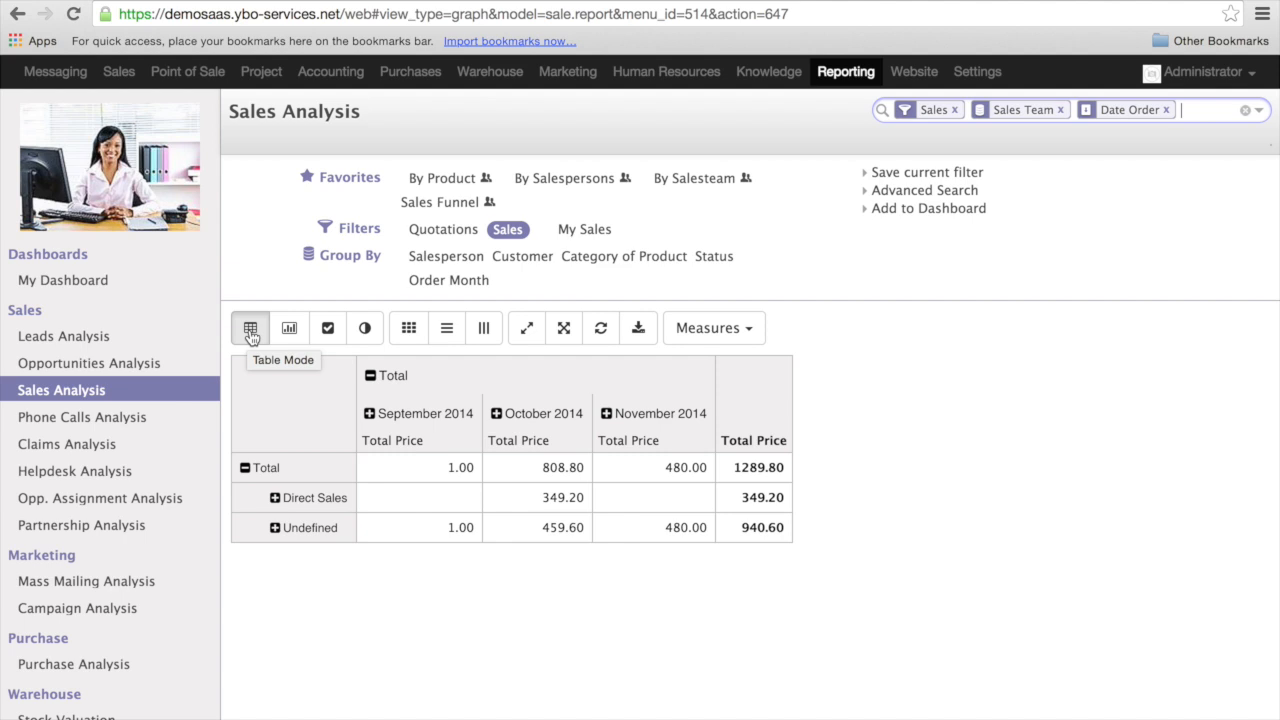
- Display the Sales Analysis data as a bar chart and examine the whole chart
left_click(289, 330)
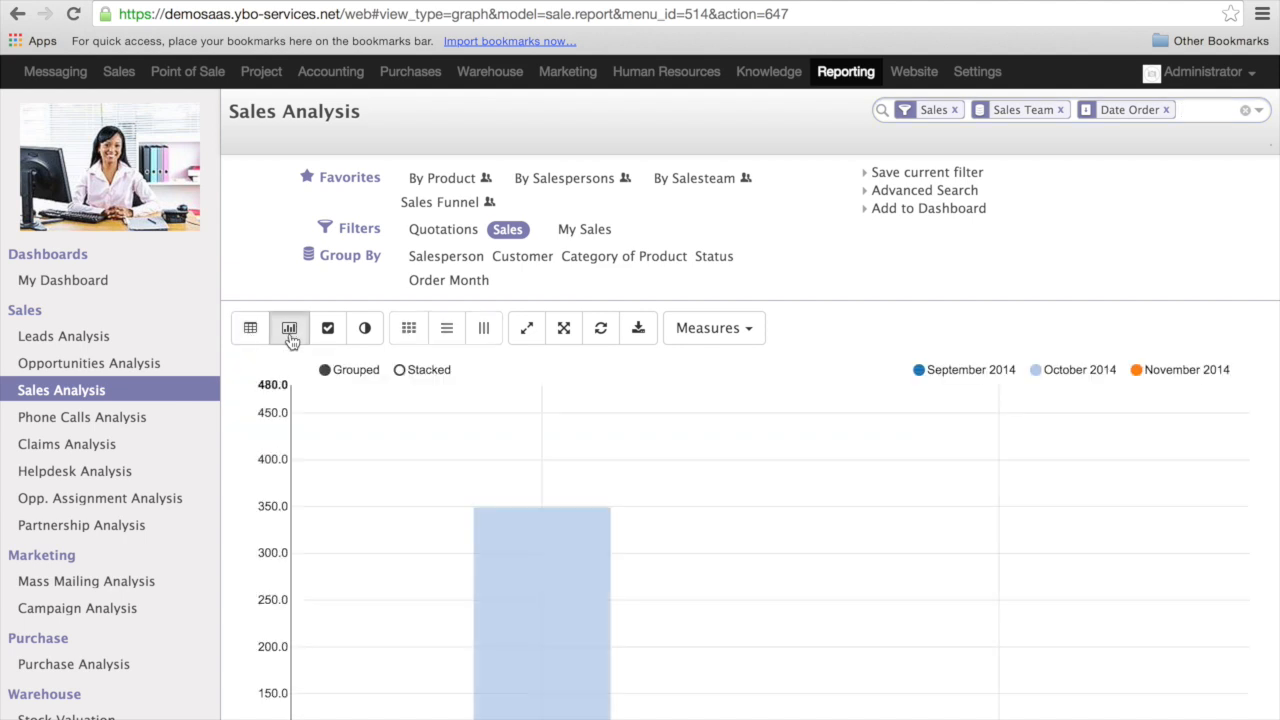
scroll(380, 560, "down", 3)
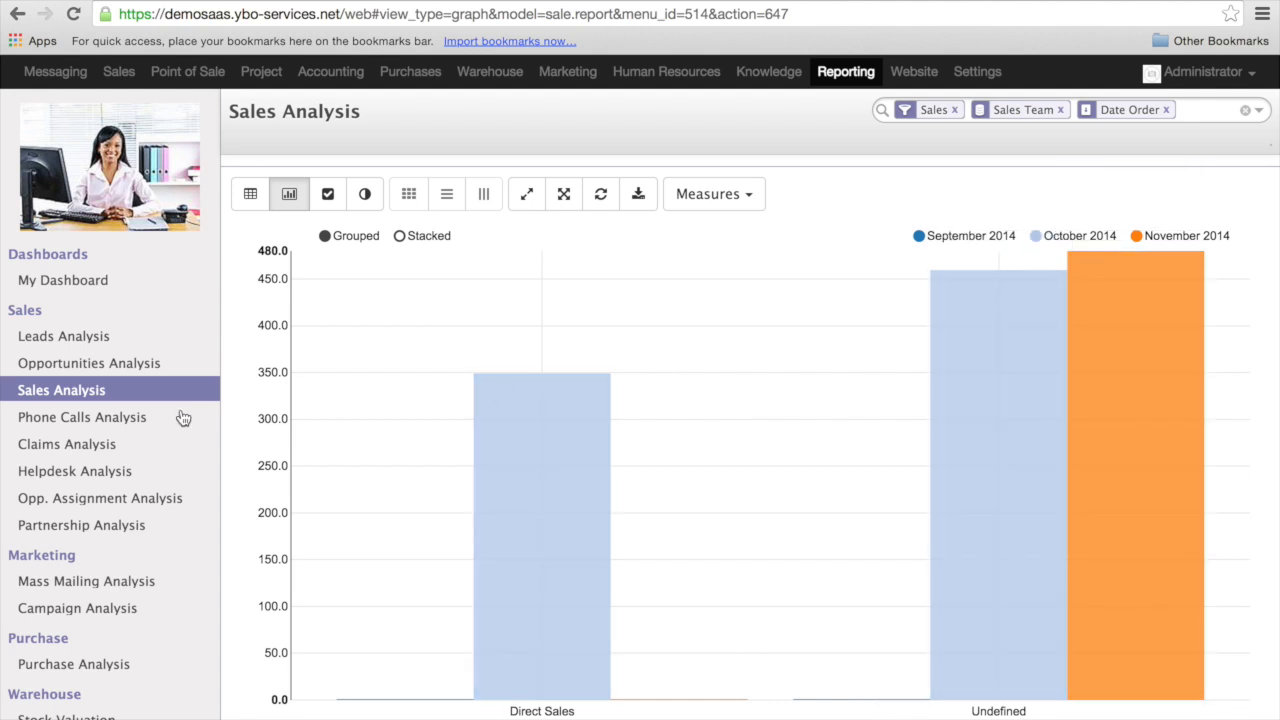
scroll(420, 365, "up", 2)
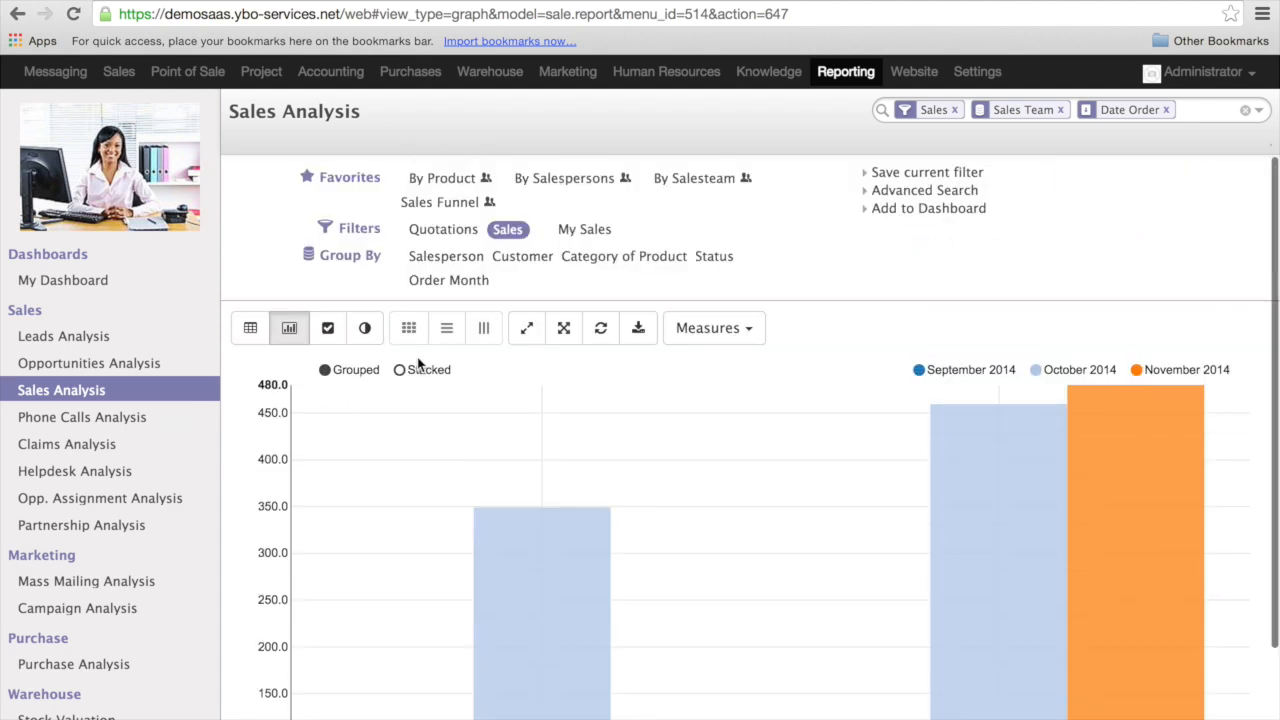
- Display the Sales Analysis data as a line chart and examine its full range
left_click(328, 328)
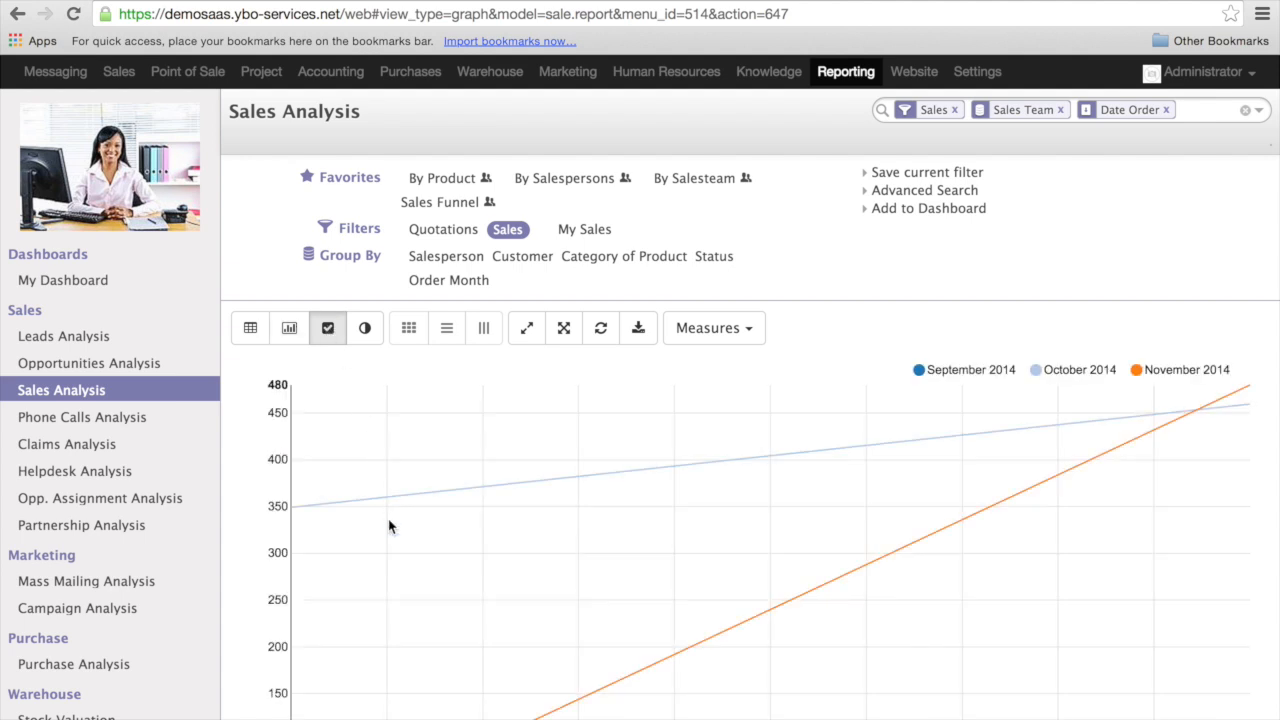
scroll(390, 527, "down", 3)
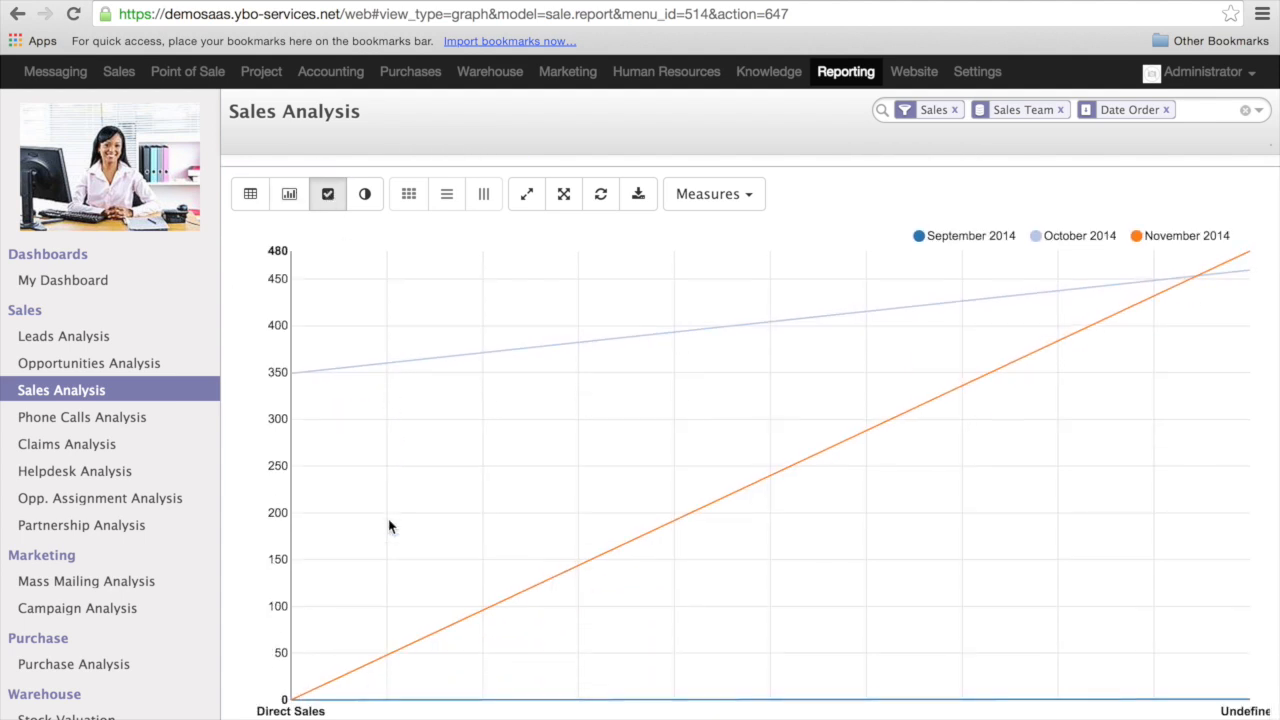
scroll(390, 527, "up", 3)
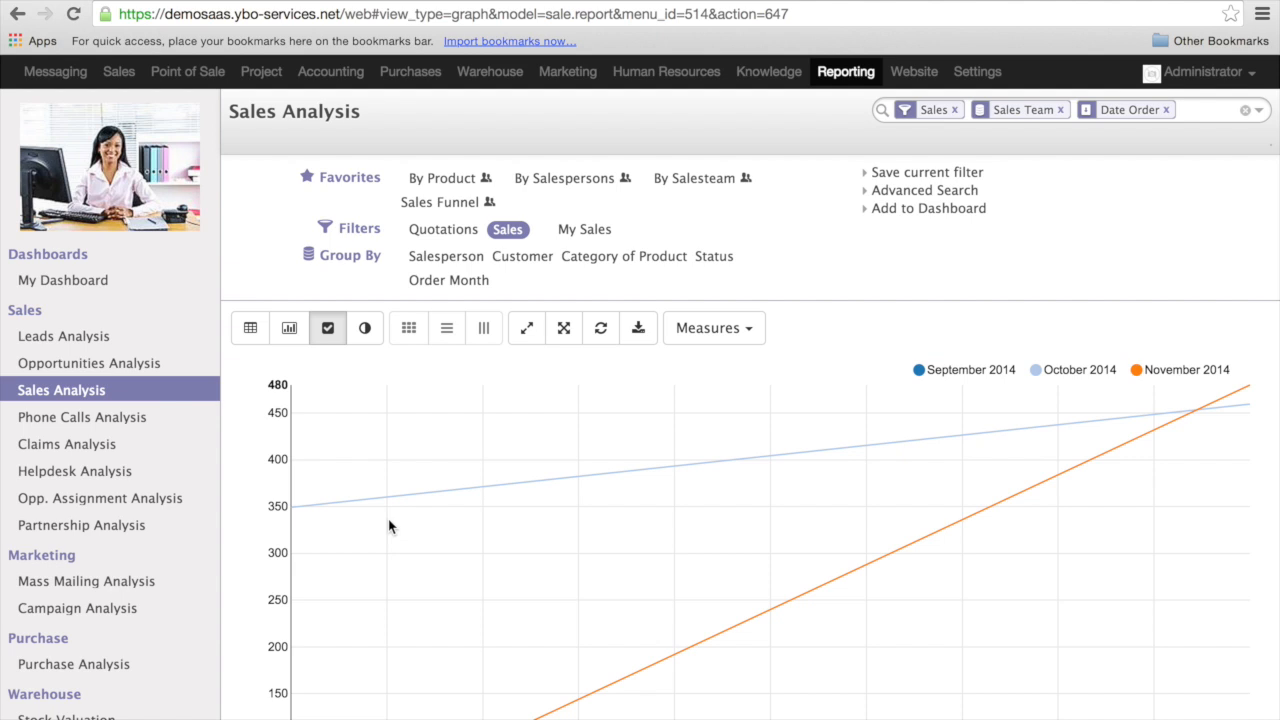
scroll(390, 527, "down", 3)
scroll(390, 527, "up", 3)
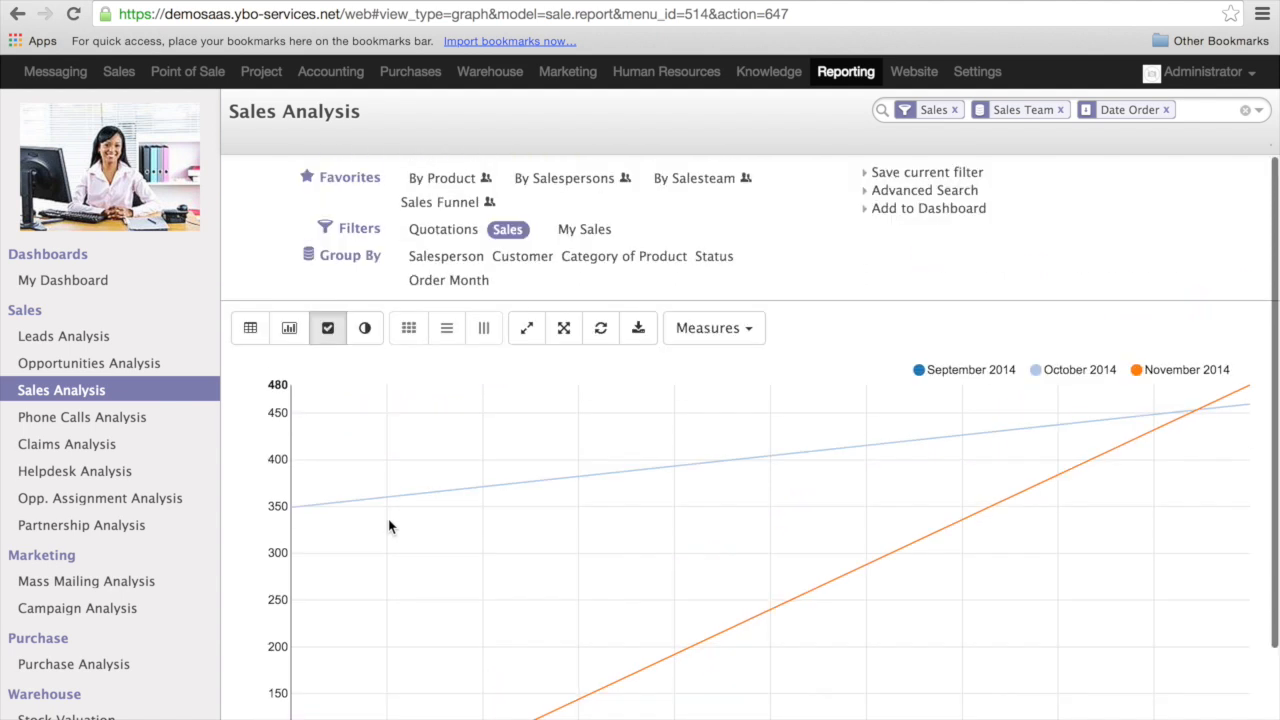
- View the Sales Analysis data as a pie chart and return to table mode
left_click(365, 328)
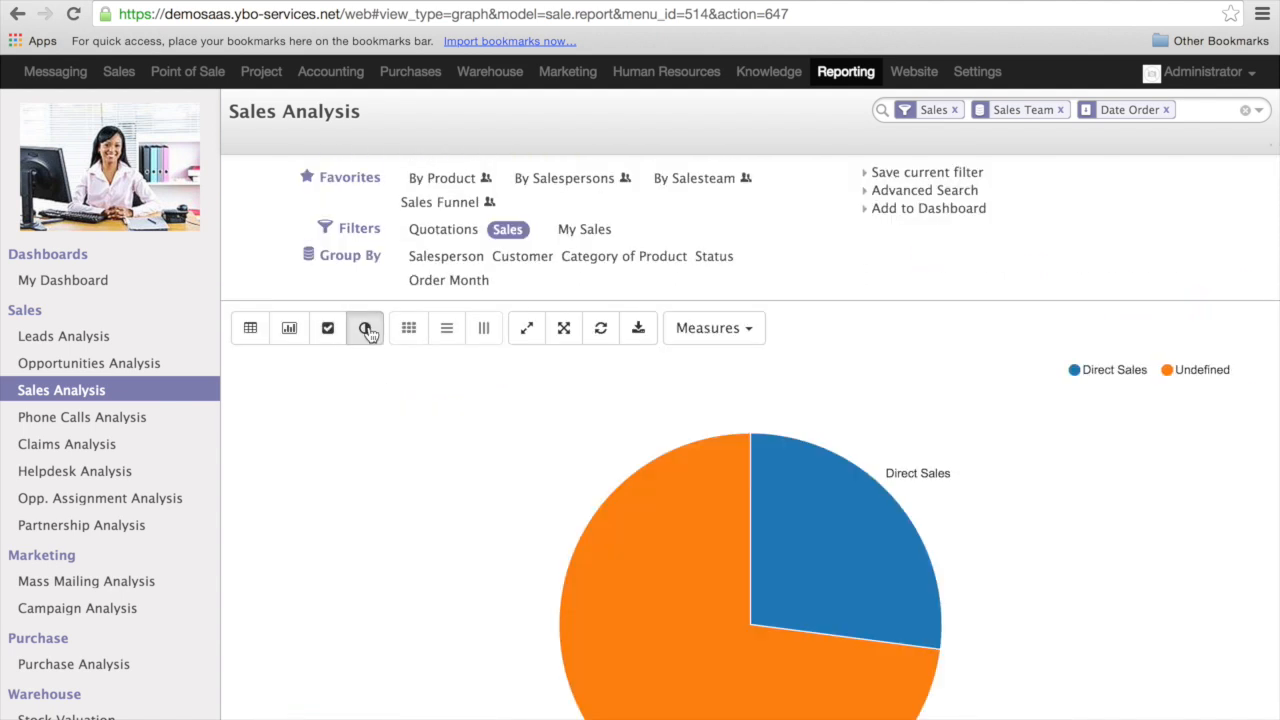
left_click(251, 328)
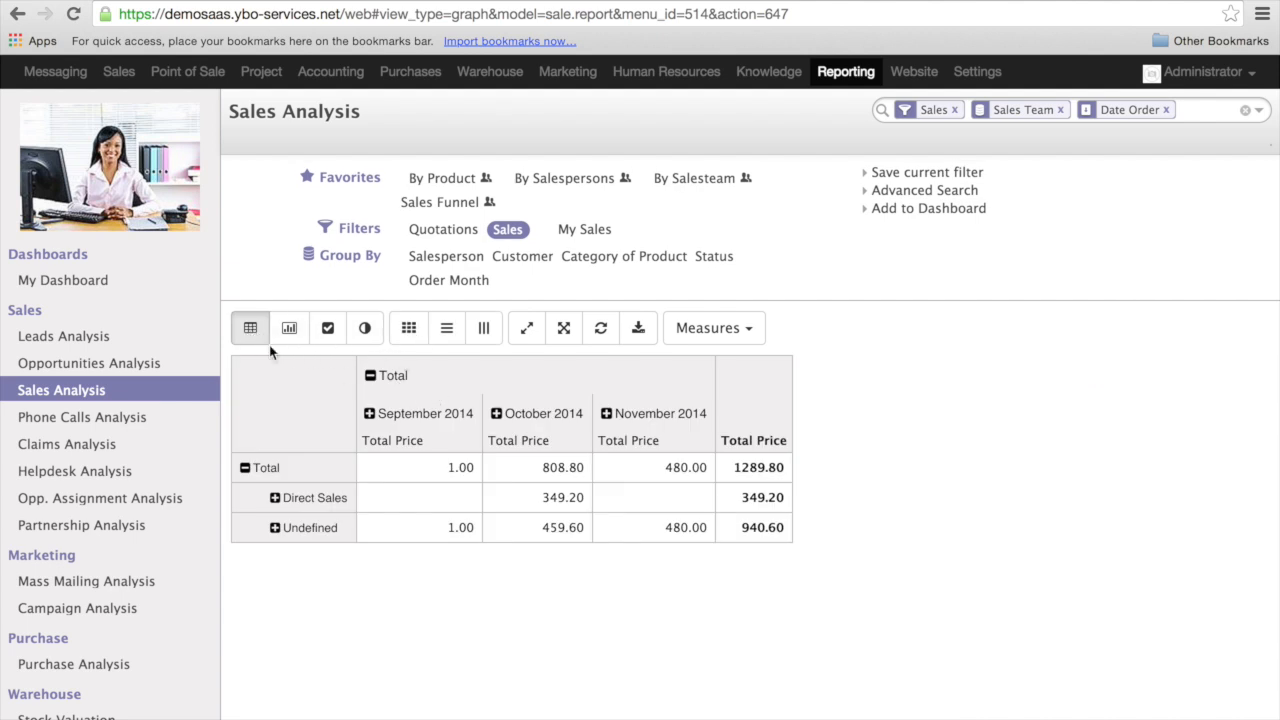
- Try the overall and row heat maps on the sales table and leave it on the column heat map
left_click(409, 333)
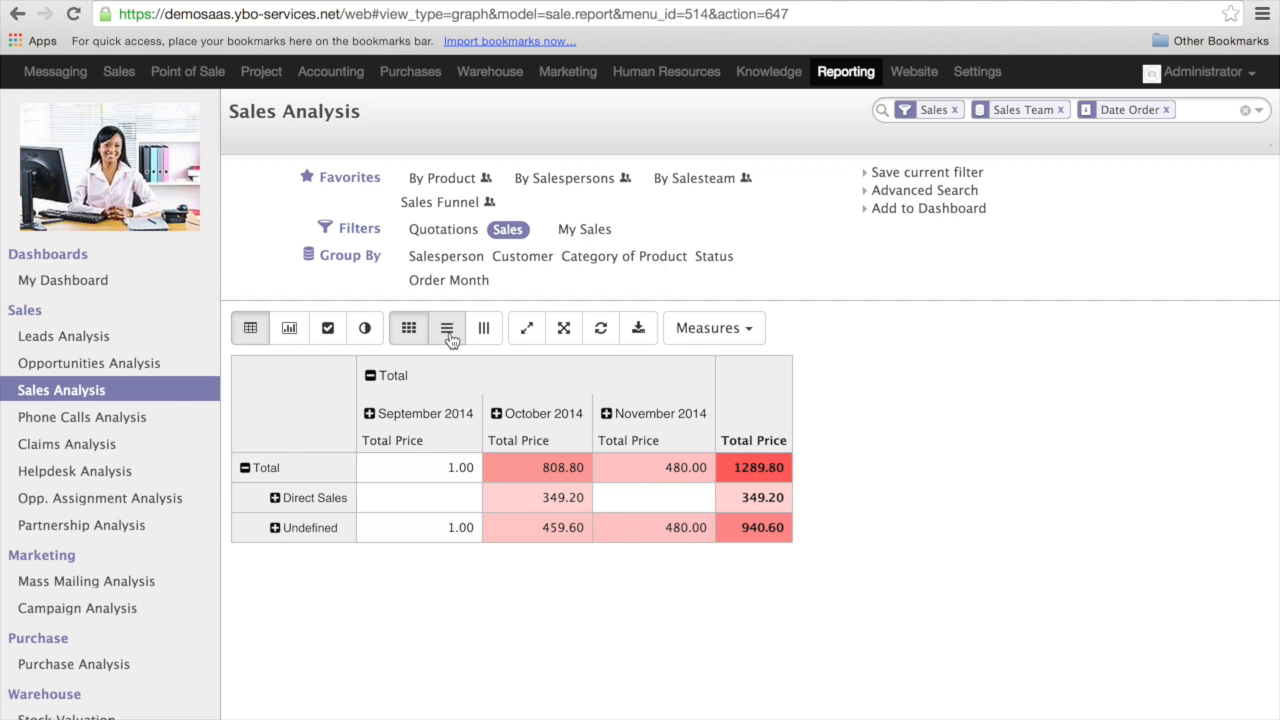
left_click(450, 339)
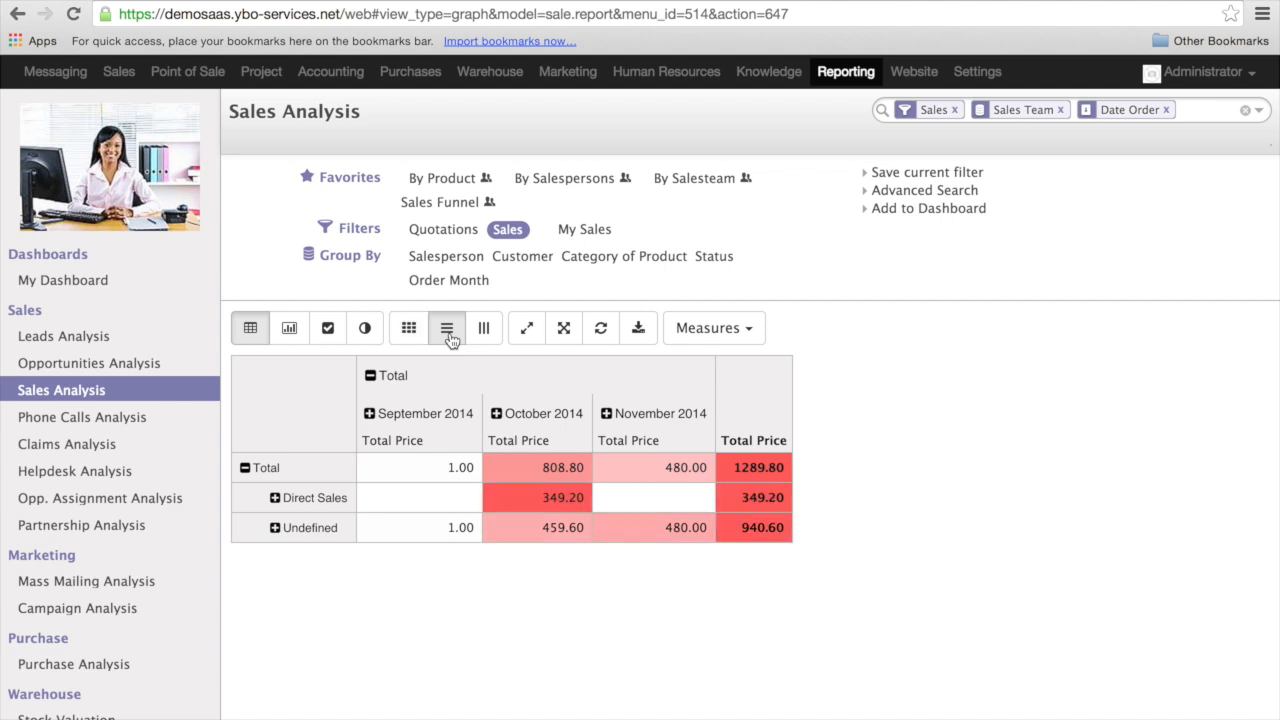
left_click(488, 332)
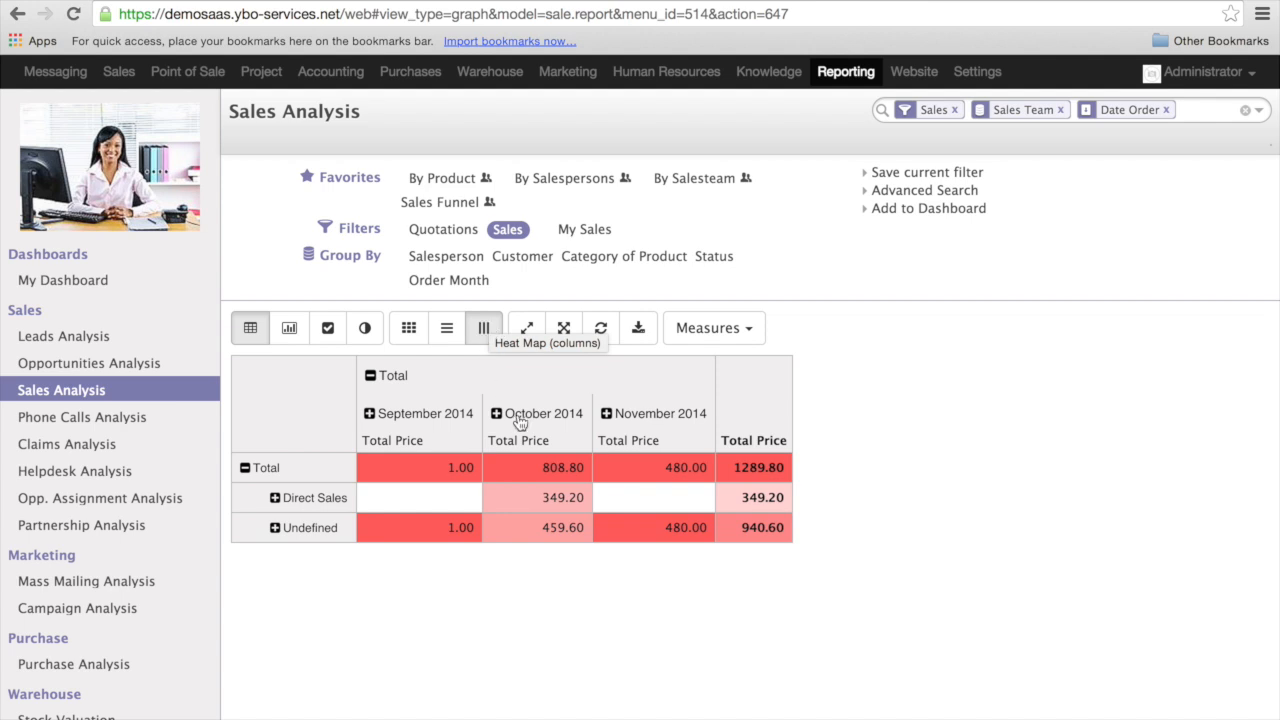
- Swap the sales table's rows and columns and swap them back, and reload the report data
left_click(530, 330)
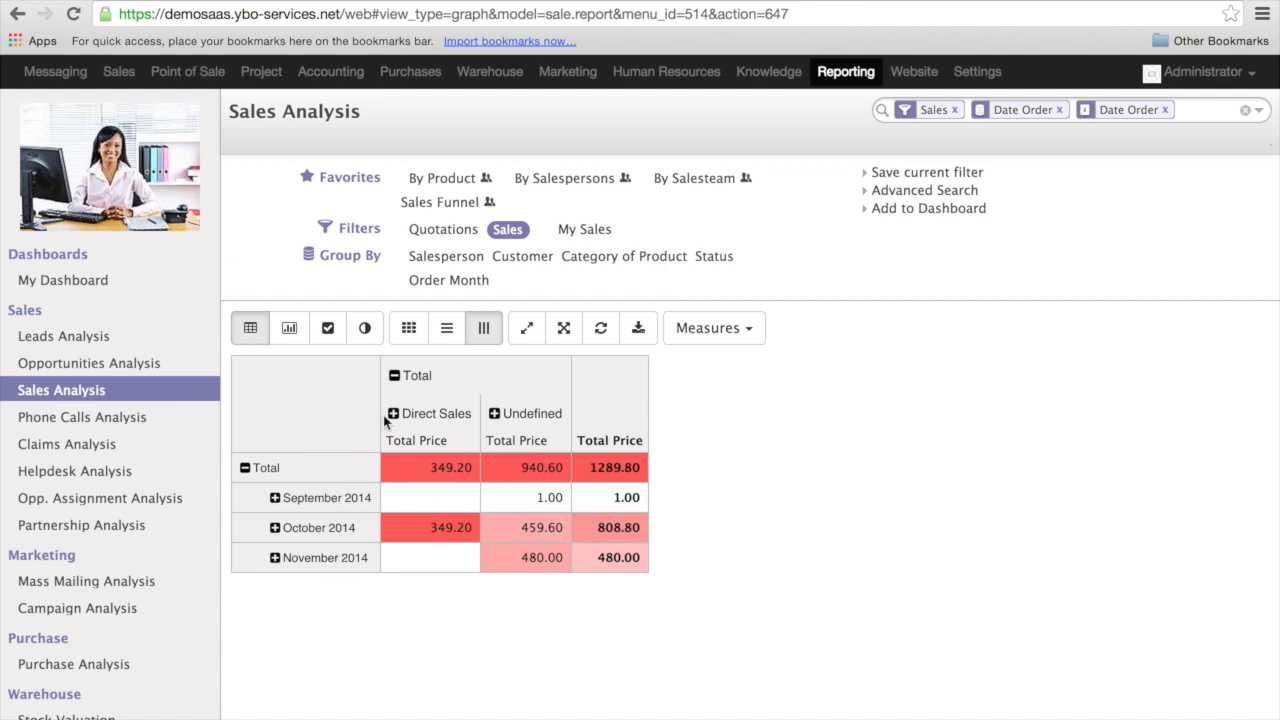
left_click(527, 328)
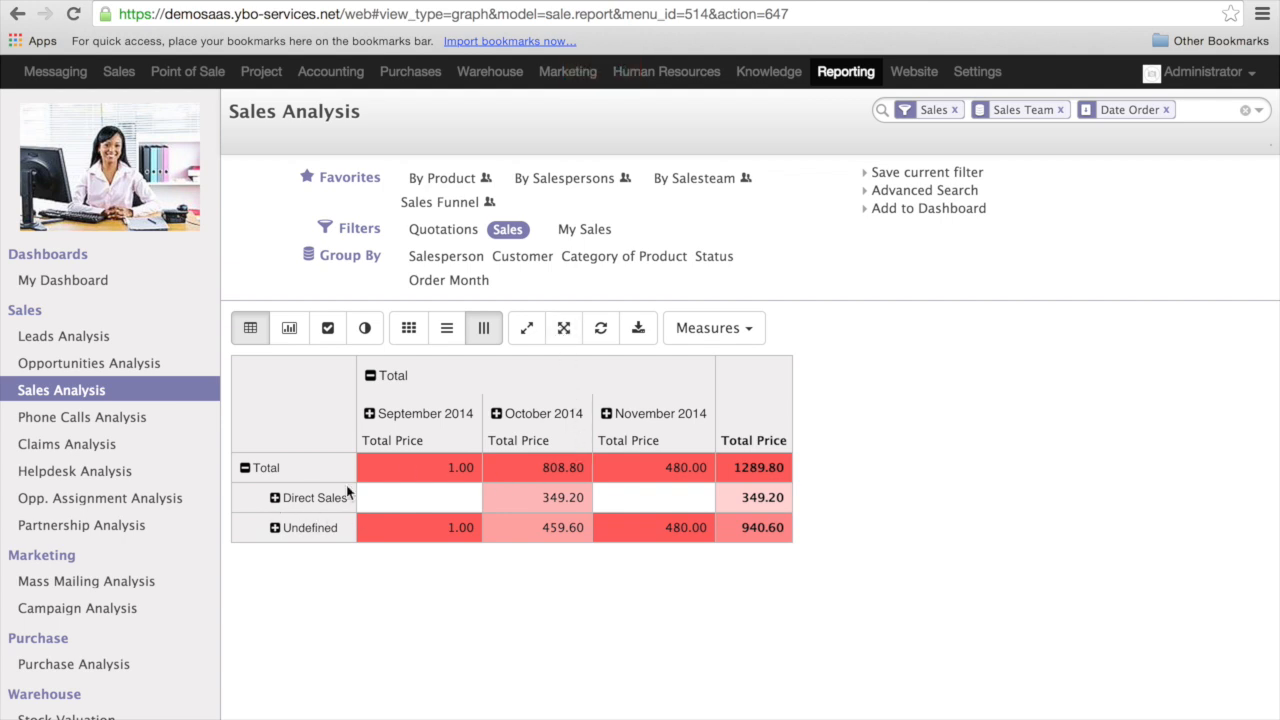
left_click(603, 330)
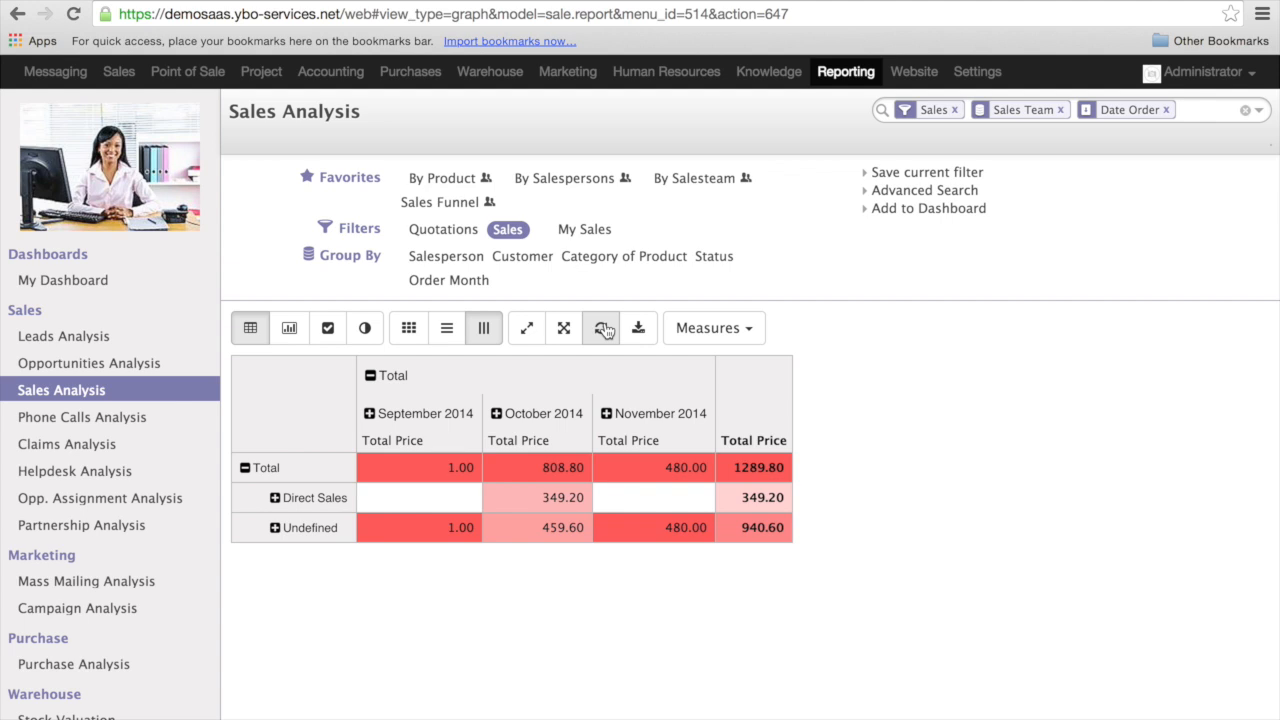
left_click(604, 330)
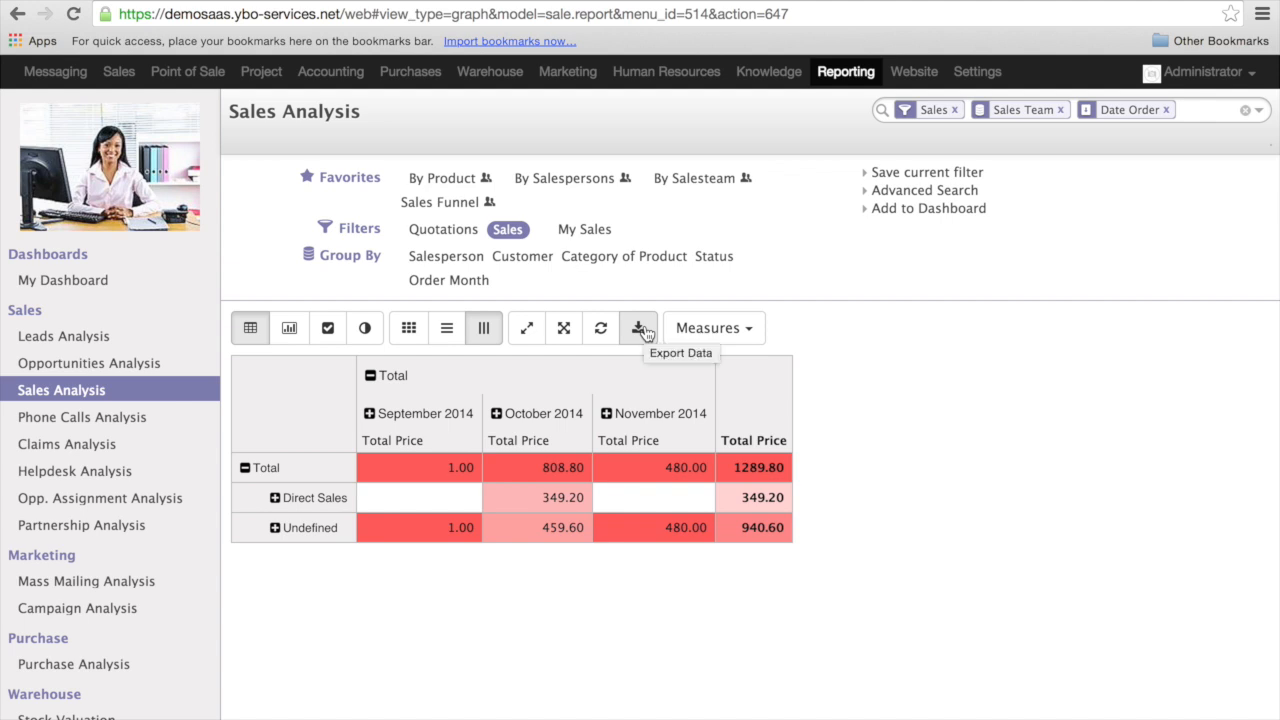
- Export the Sales Analysis table data
left_click(640, 329)
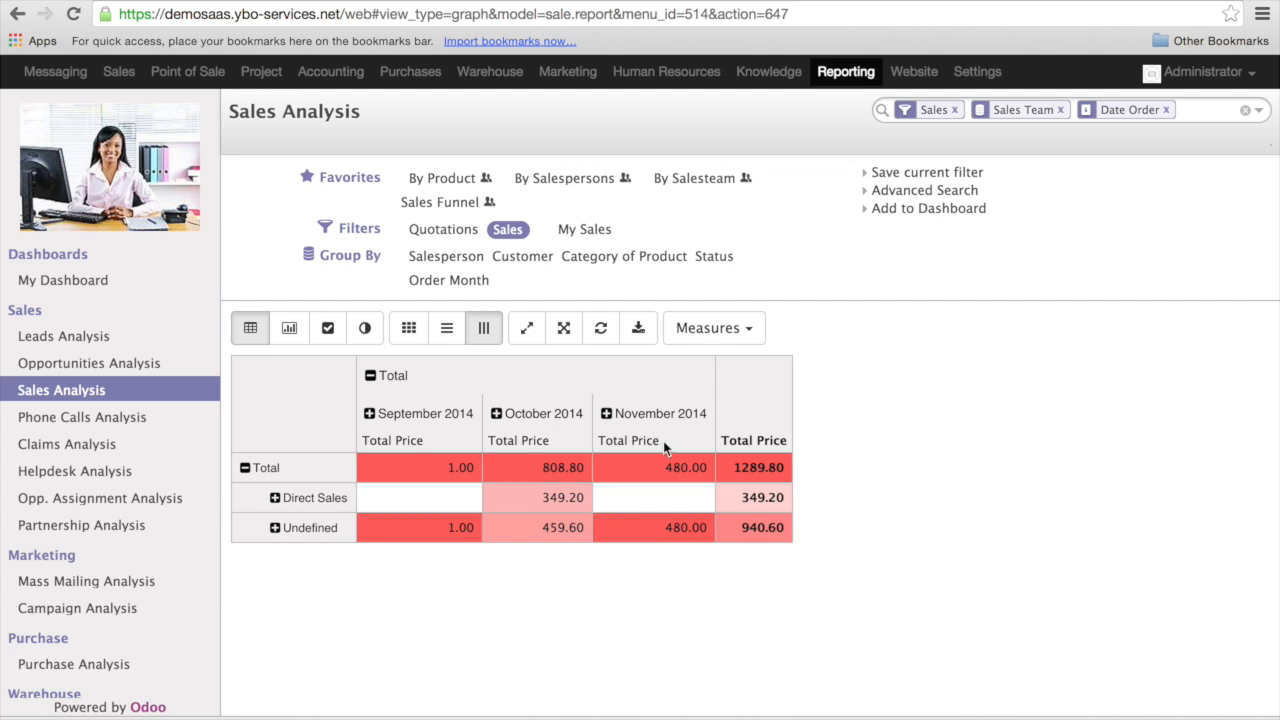
- Add the Count, # of Lines, # of Qty, Commitment Delay and Shipped measures to the sales table
left_click(762, 331)
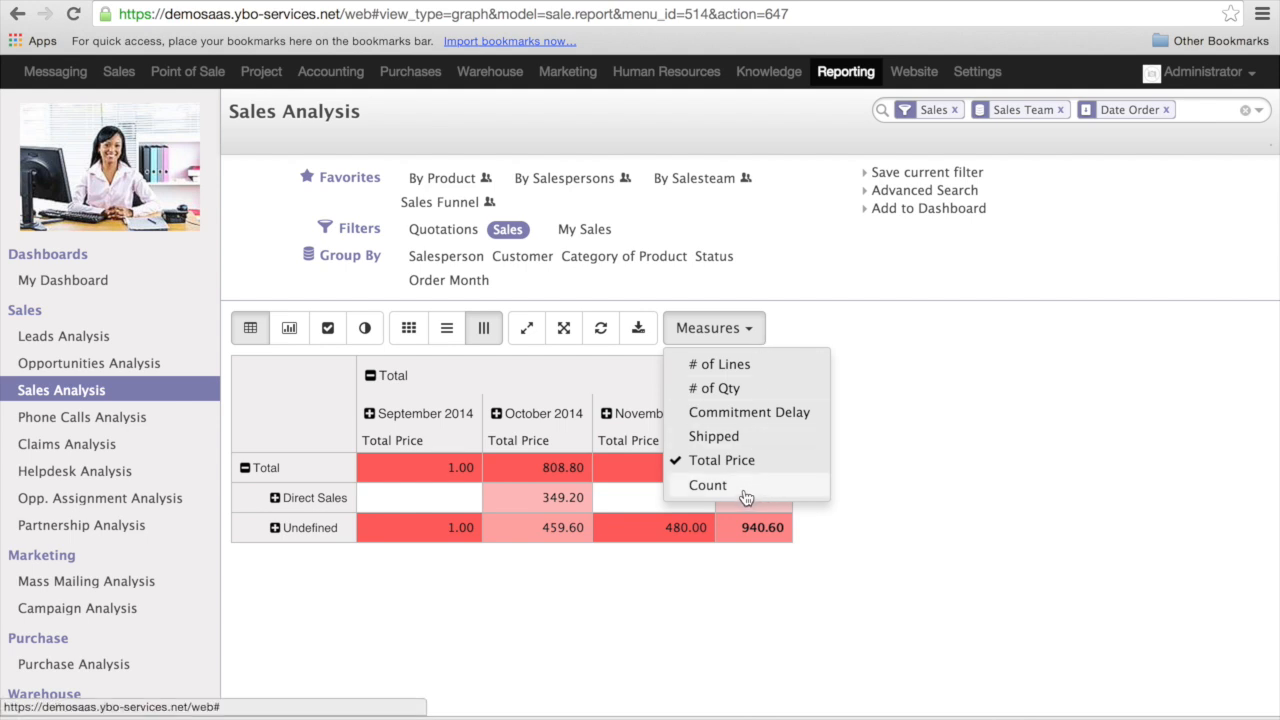
left_click(708, 485)
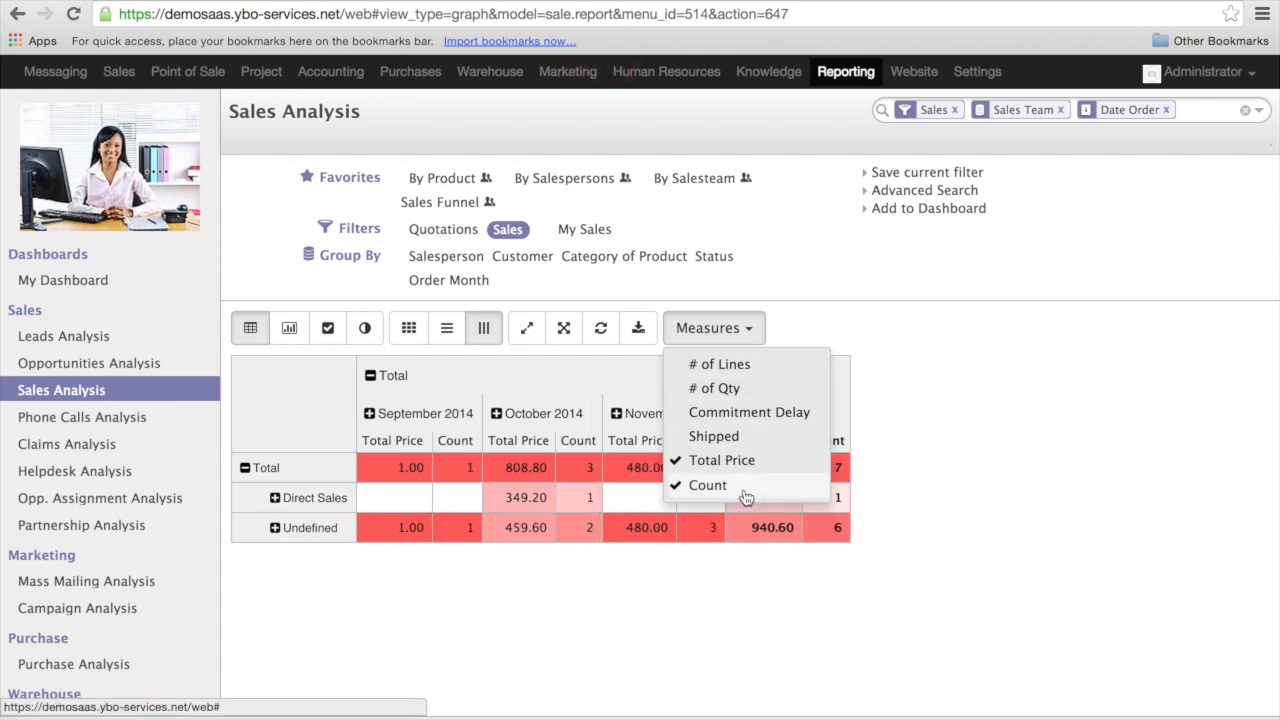
left_click(749, 366)
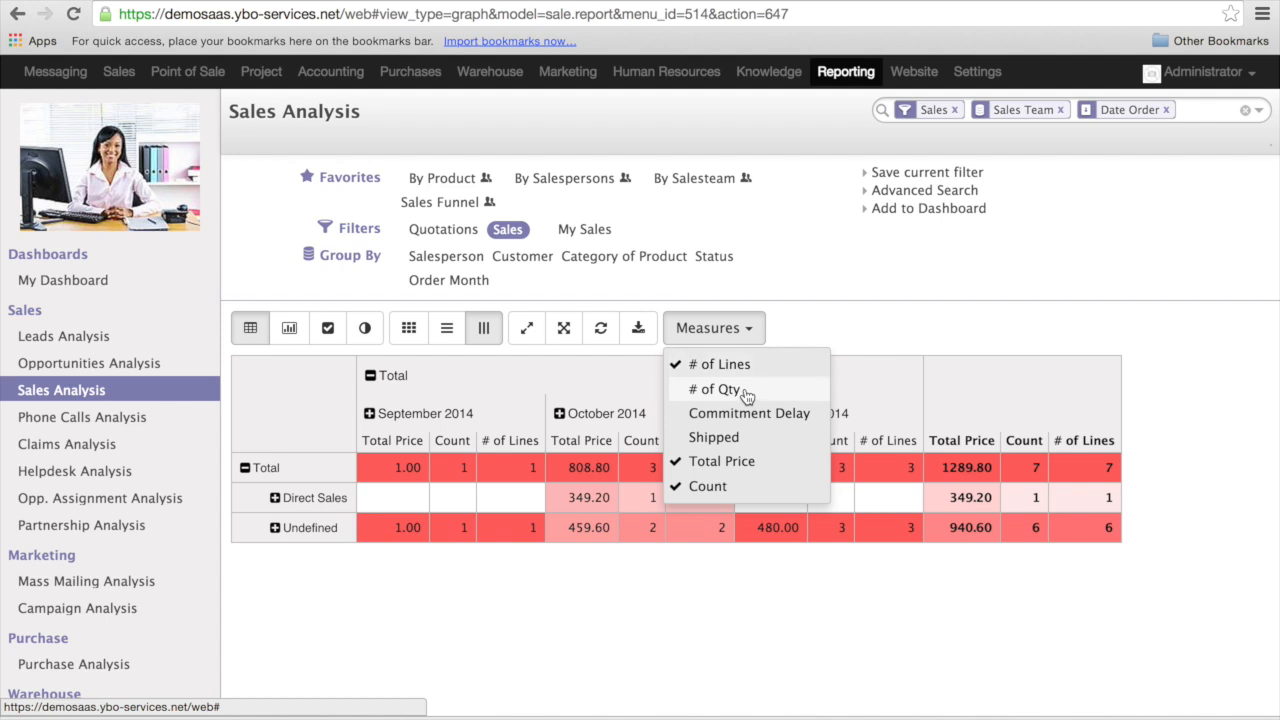
left_click(745, 393)
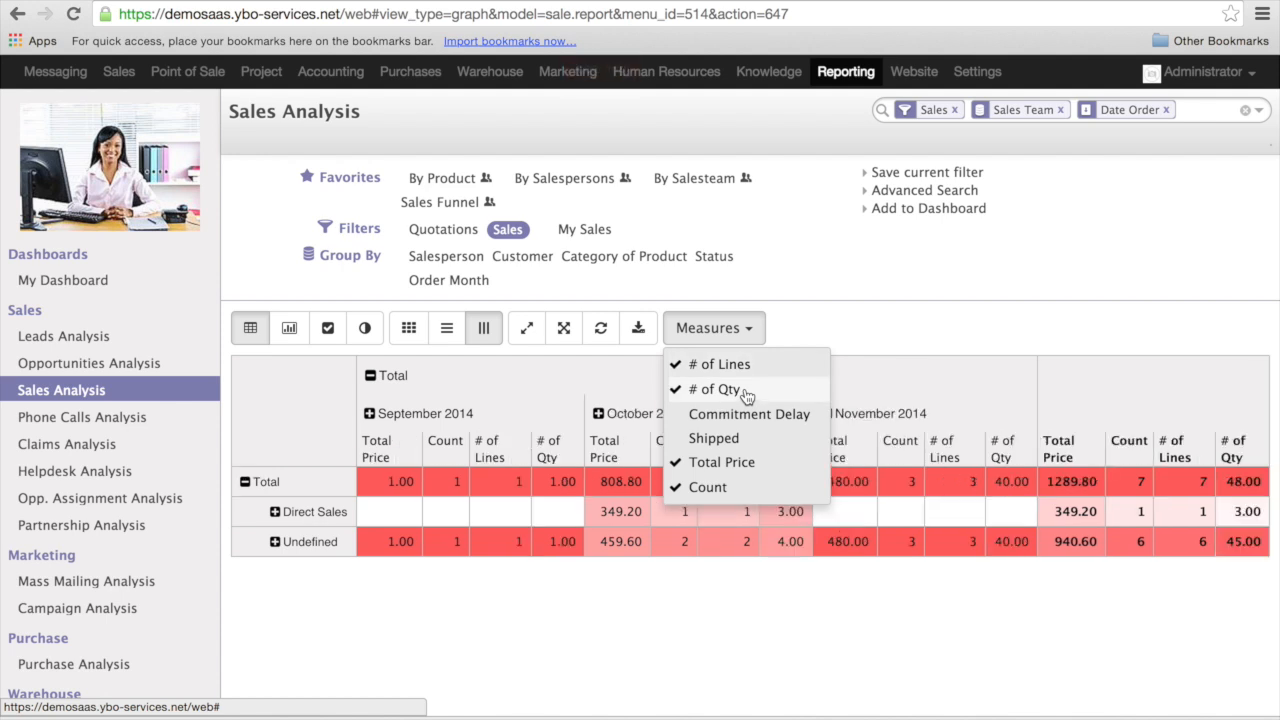
left_click(745, 415)
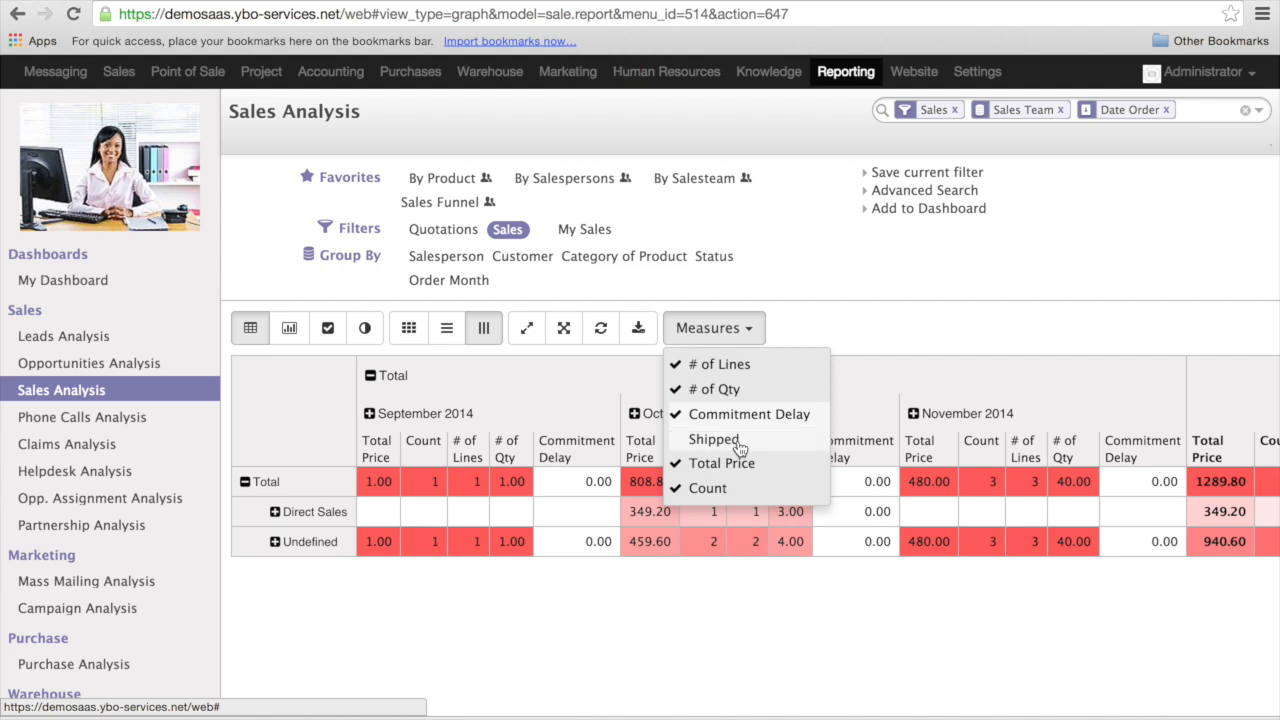
left_click(740, 440)
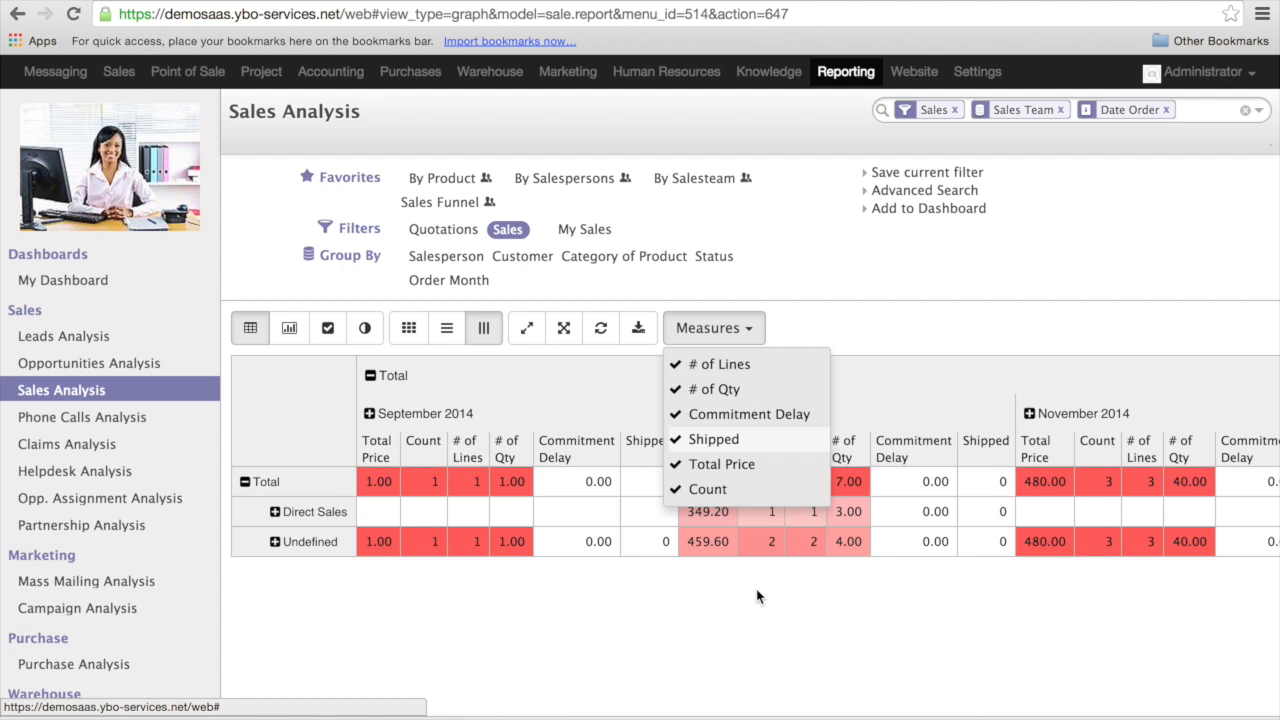
- Remove the # of Lines, # of Qty, Commitment Delay, Shipped and Count measures, keeping only Total Price
left_click(729, 368)
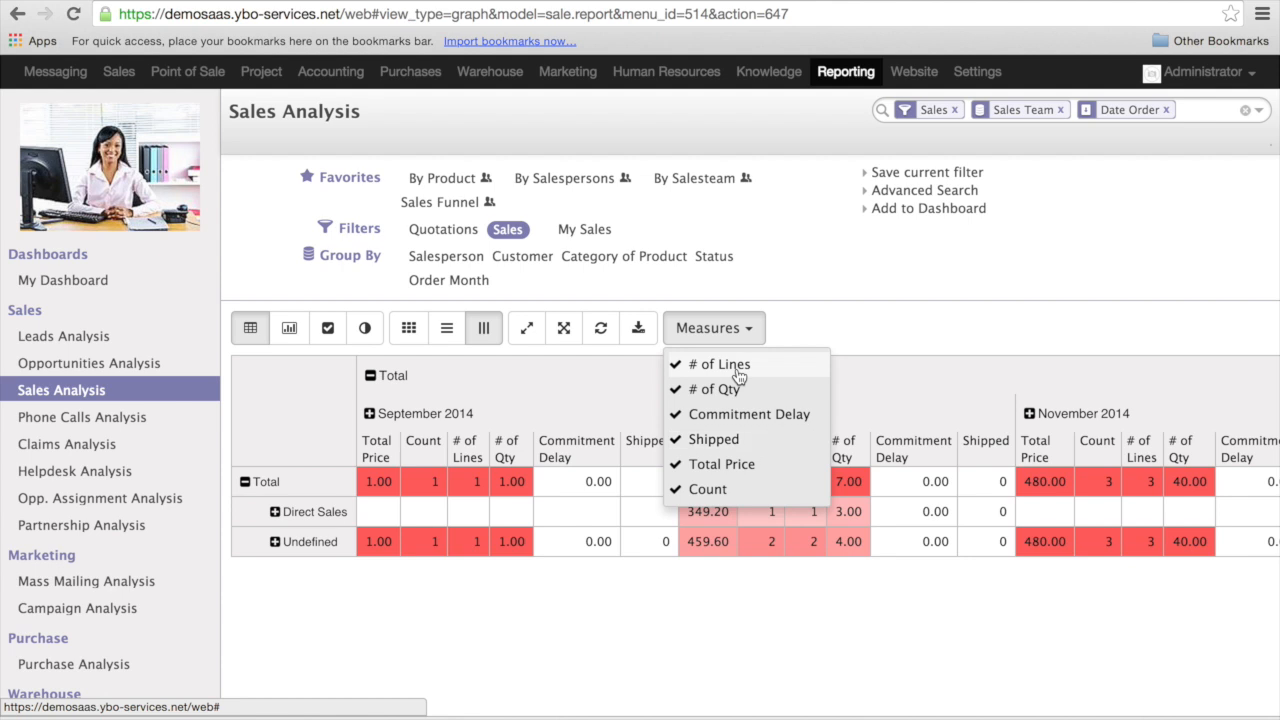
left_click(730, 389)
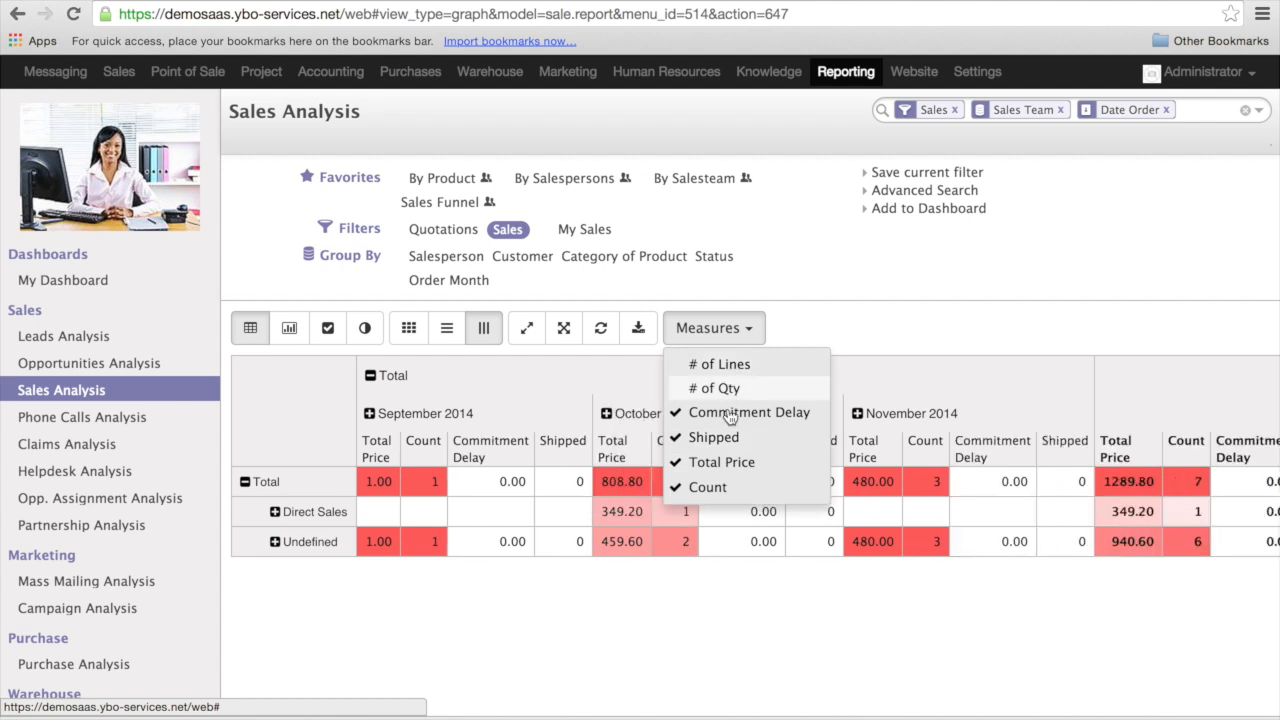
left_click(753, 415)
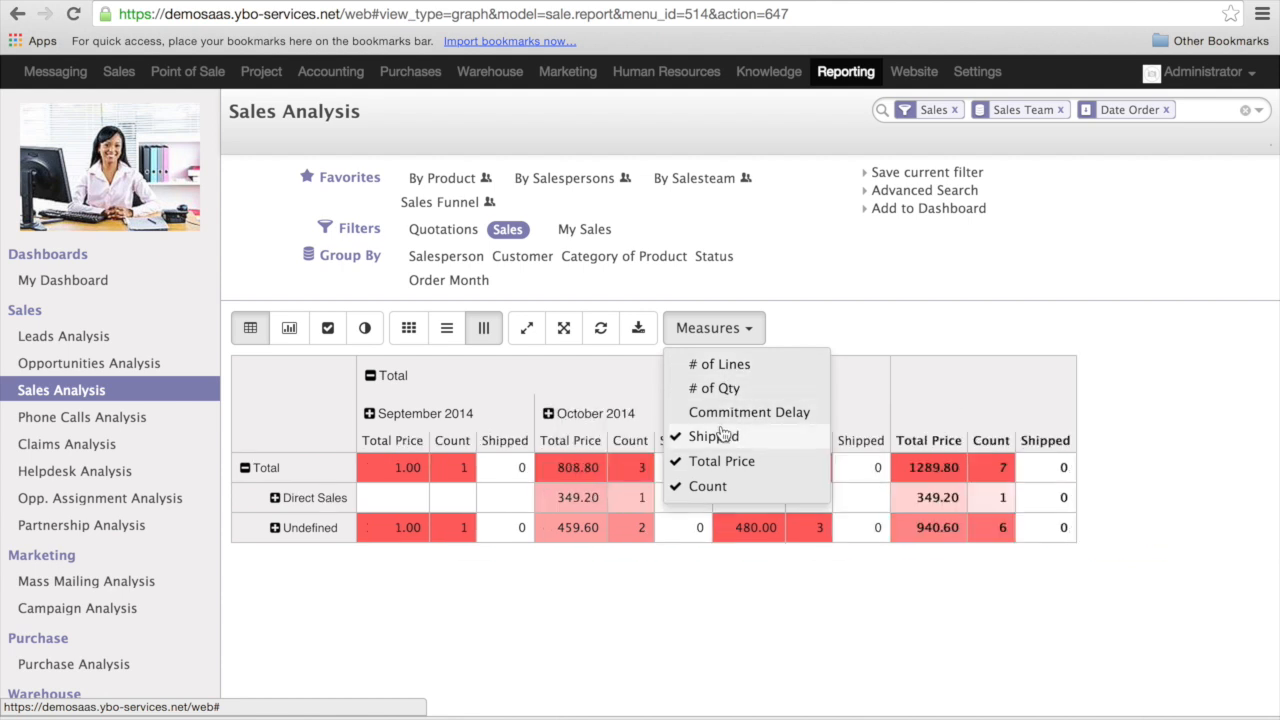
left_click(722, 435)
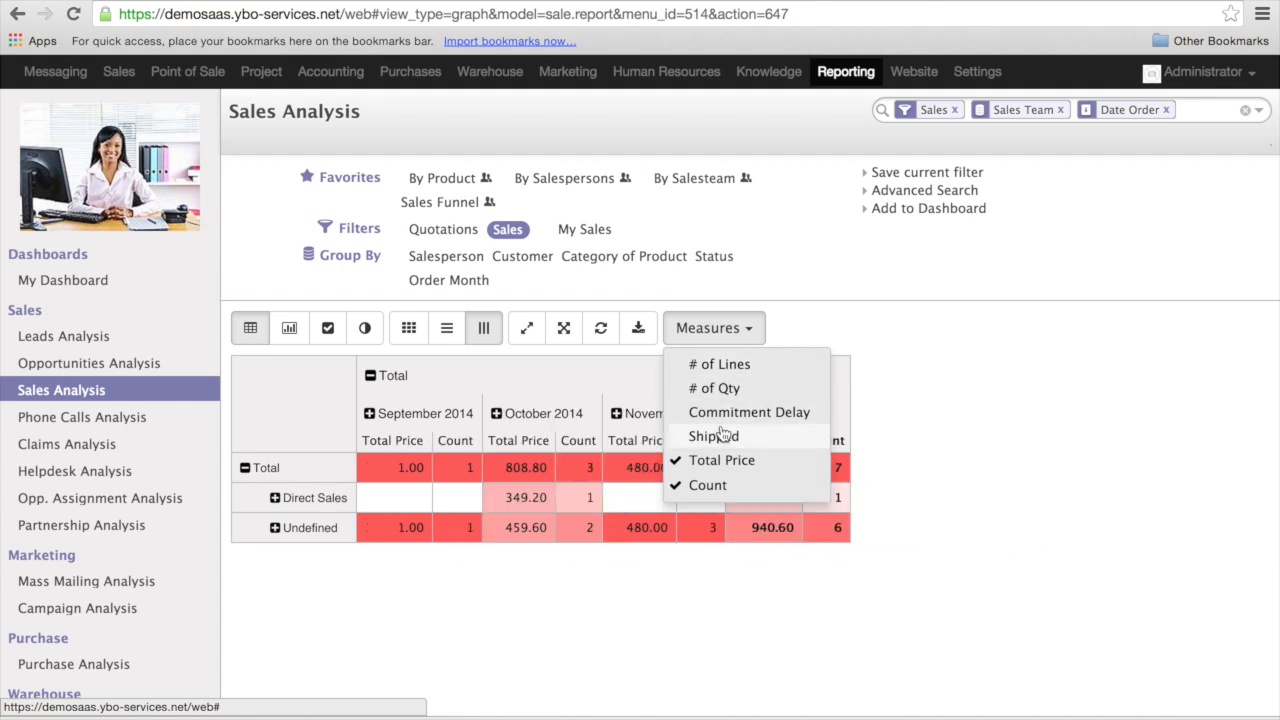
left_click(737, 485)
left_click(748, 462)
left_click(750, 463)
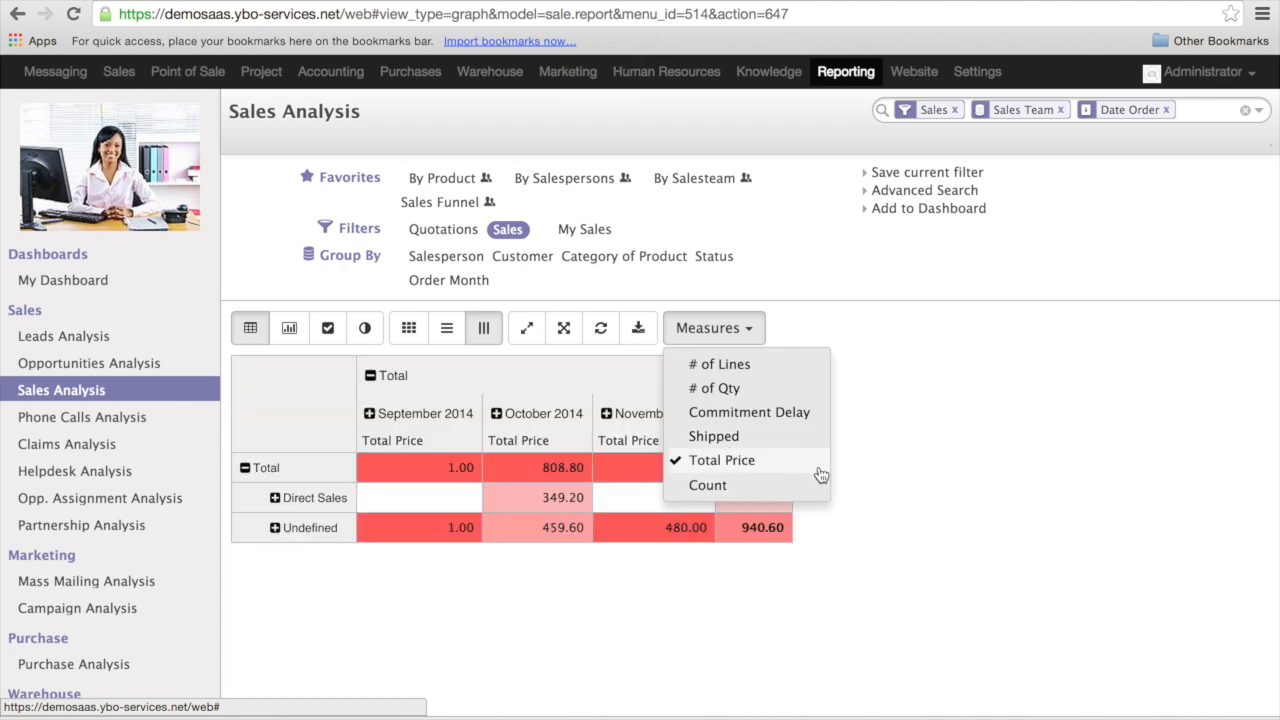
left_click(906, 453)
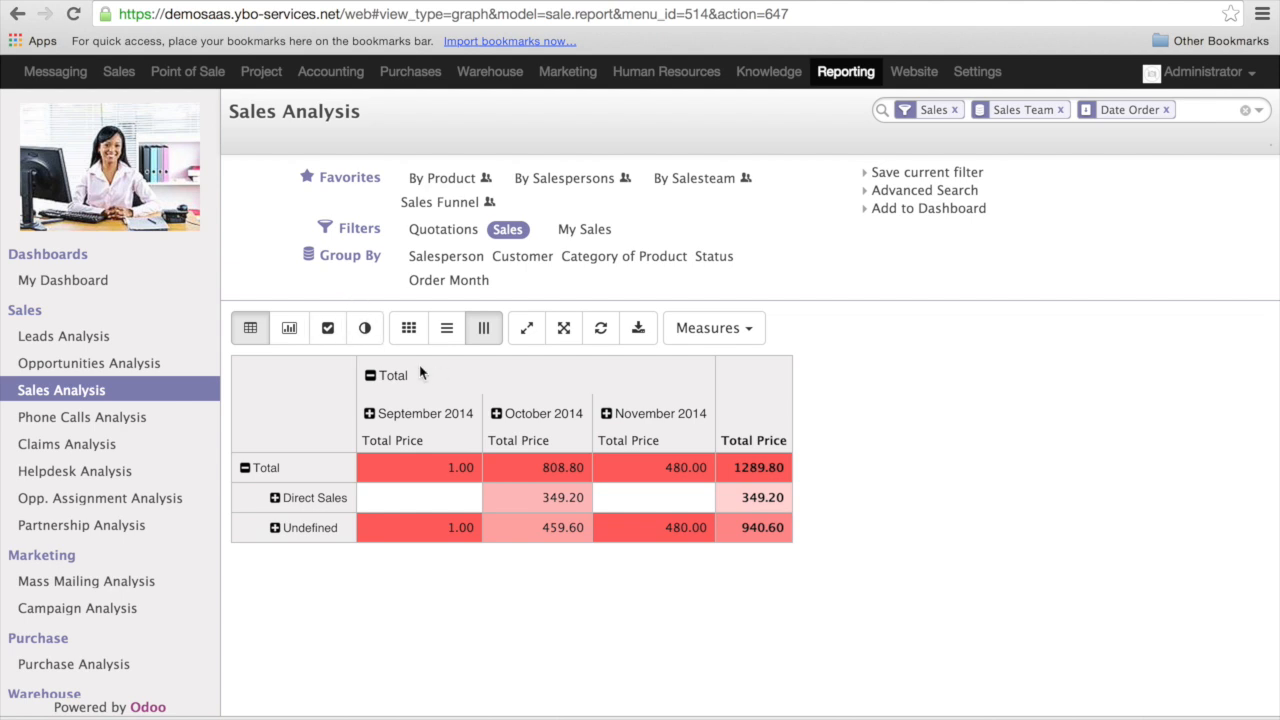
- Turn off the column heat map and break the Direct Sales row down by Product
left_click(481, 337)
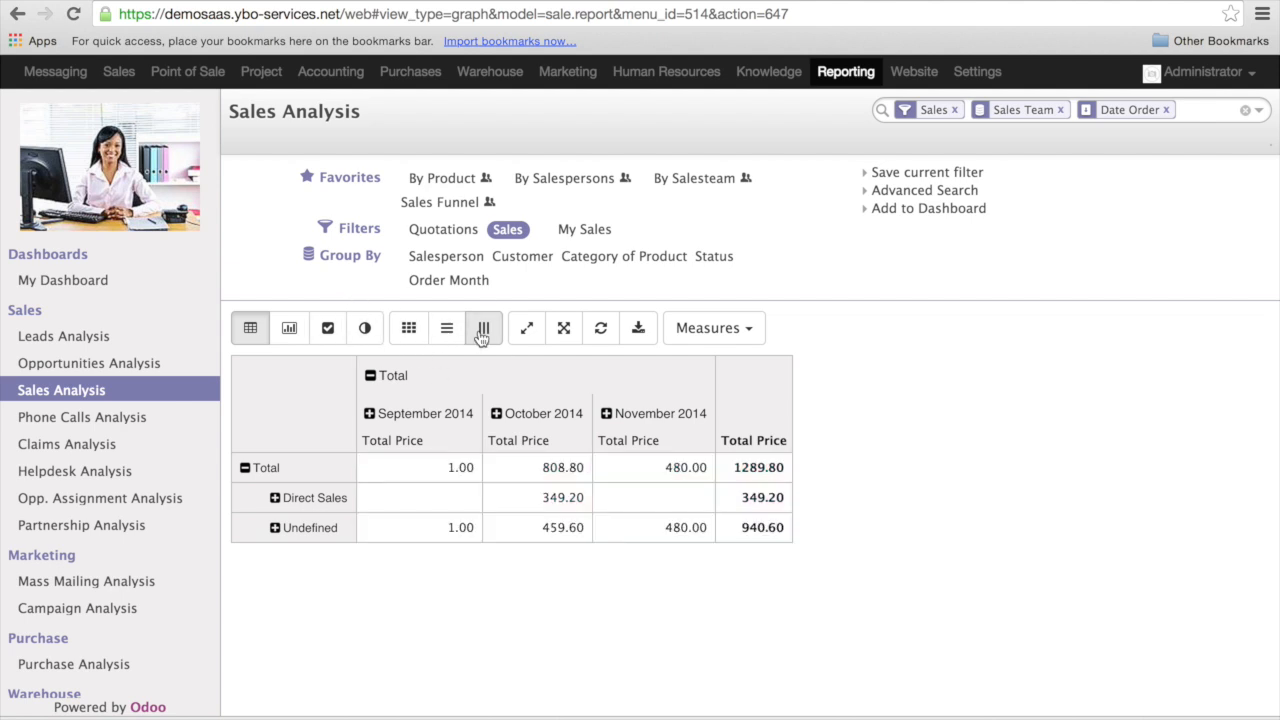
left_click(275, 499)
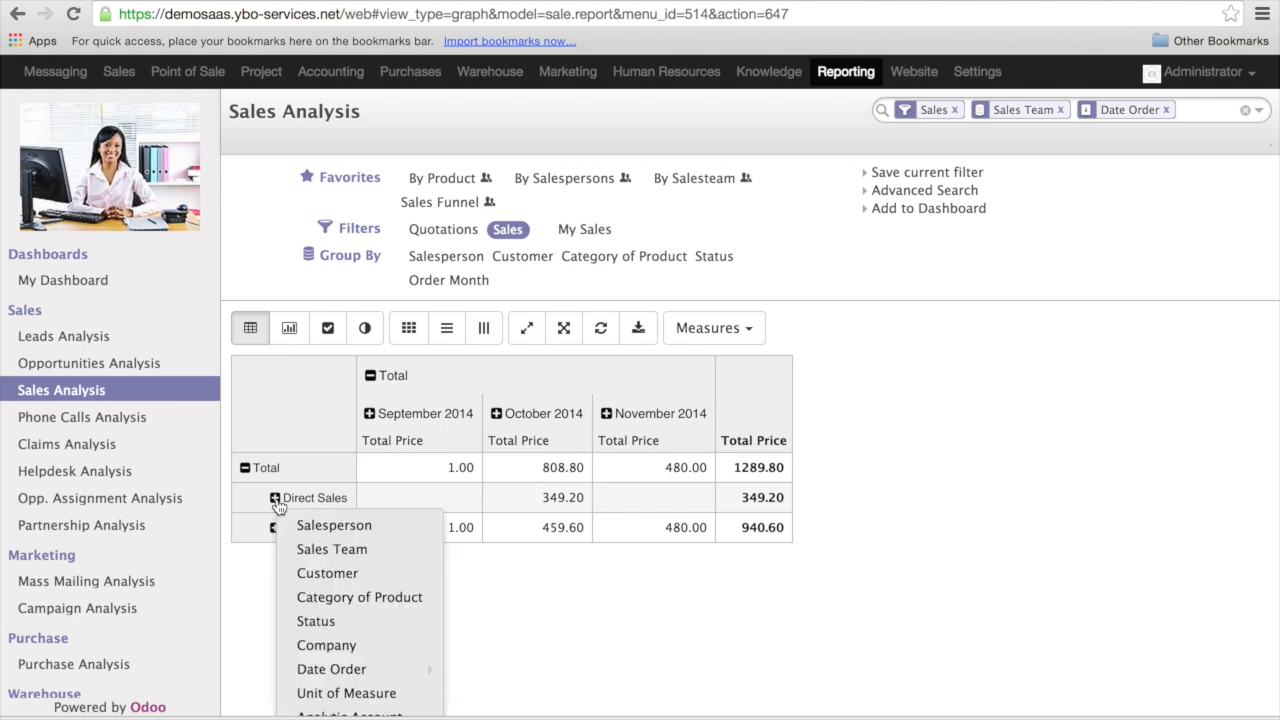
scroll(278, 505, "down", 3)
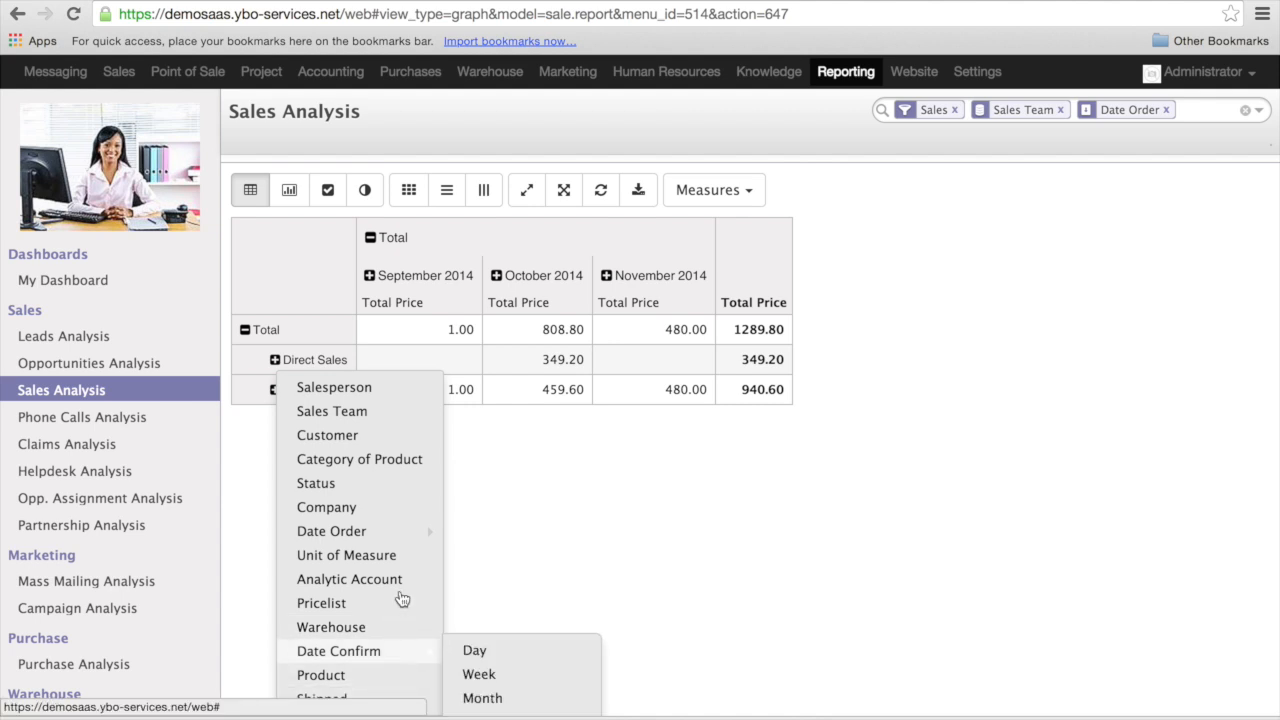
left_click(361, 680)
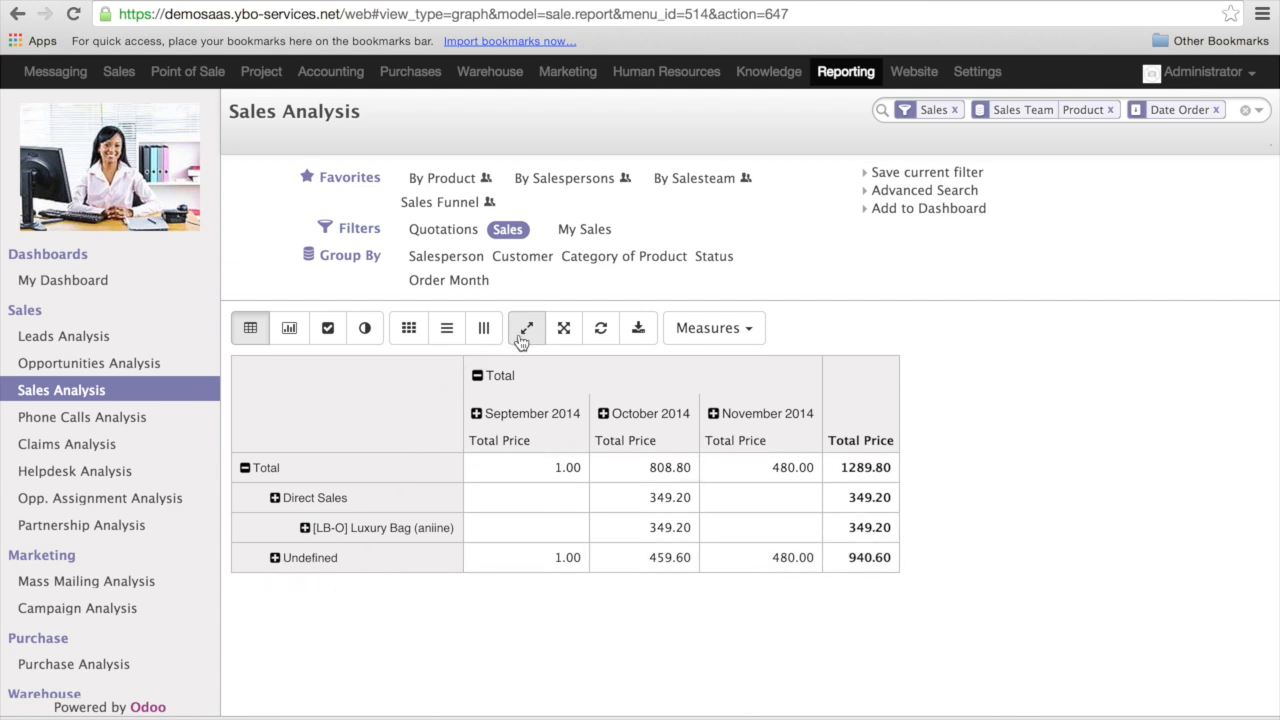
- Expand all groups of the sales table and examine the product rows under each sales team
left_click(564, 330)
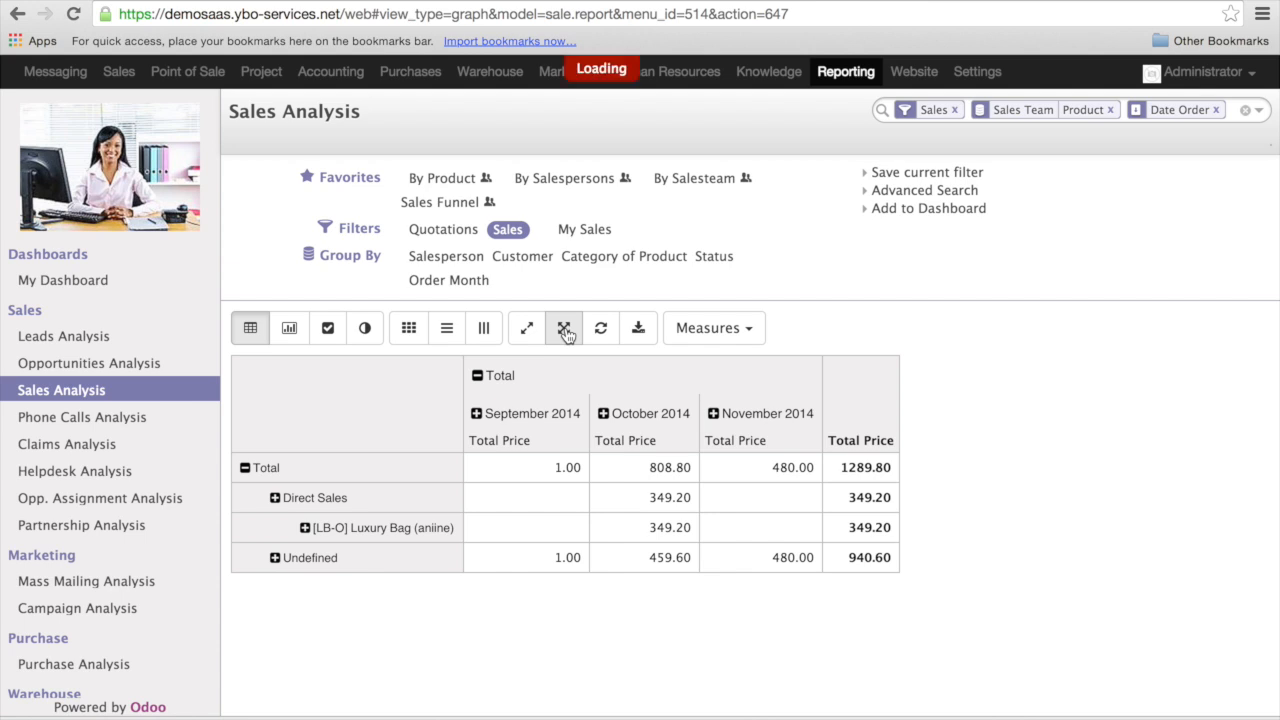
scroll(523, 631, "down", 1)
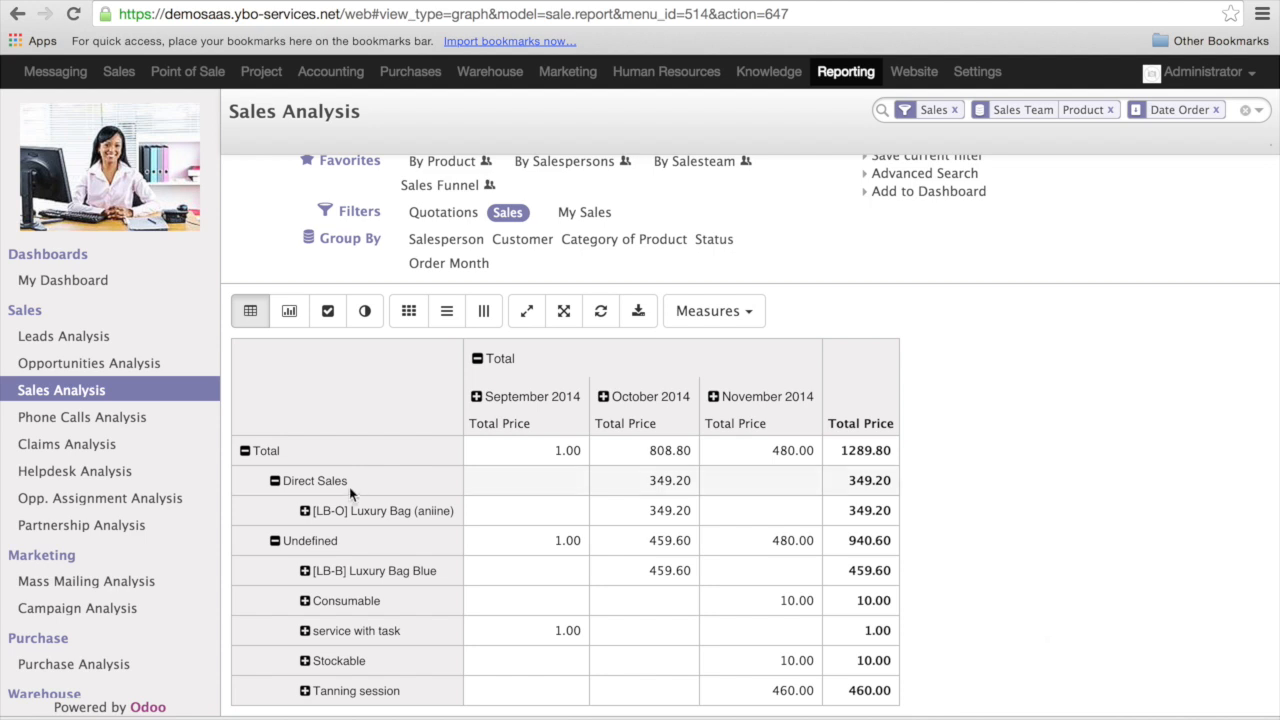
scroll(350, 493, "up", 1)
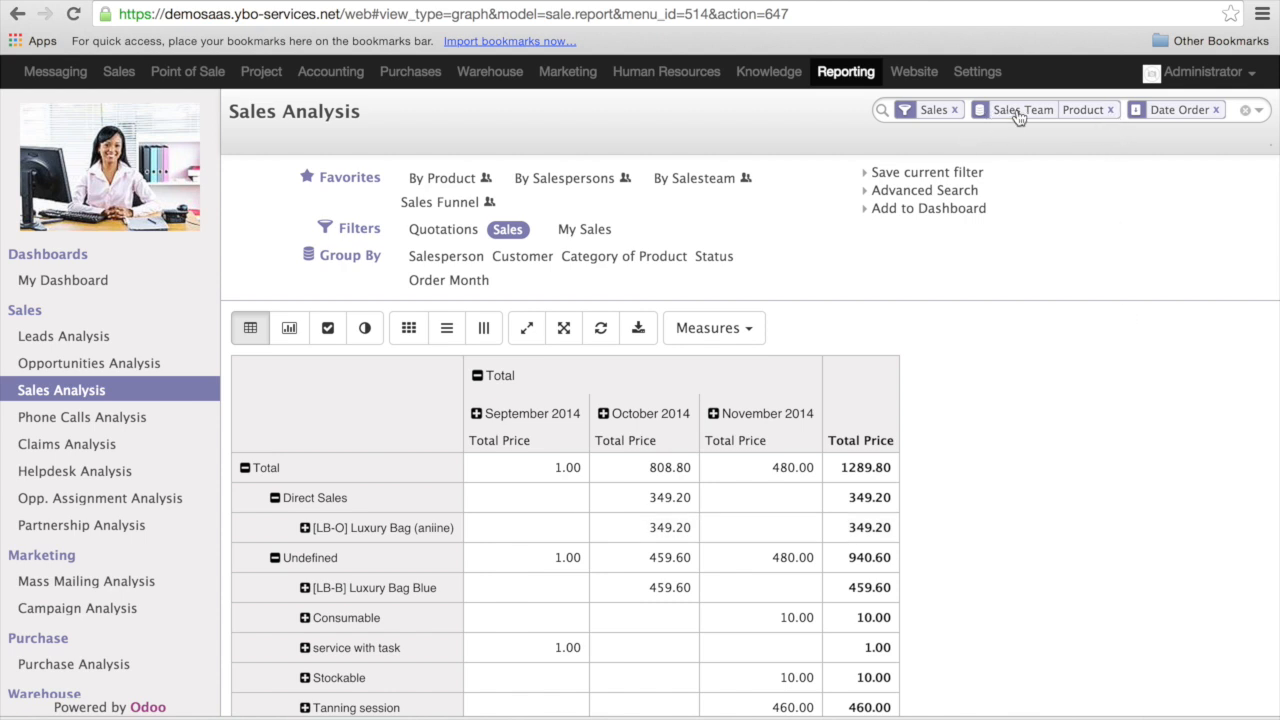
- Remove the Sales Team and Product row grouping and break the Total row down by Product instead
left_click(1111, 110)
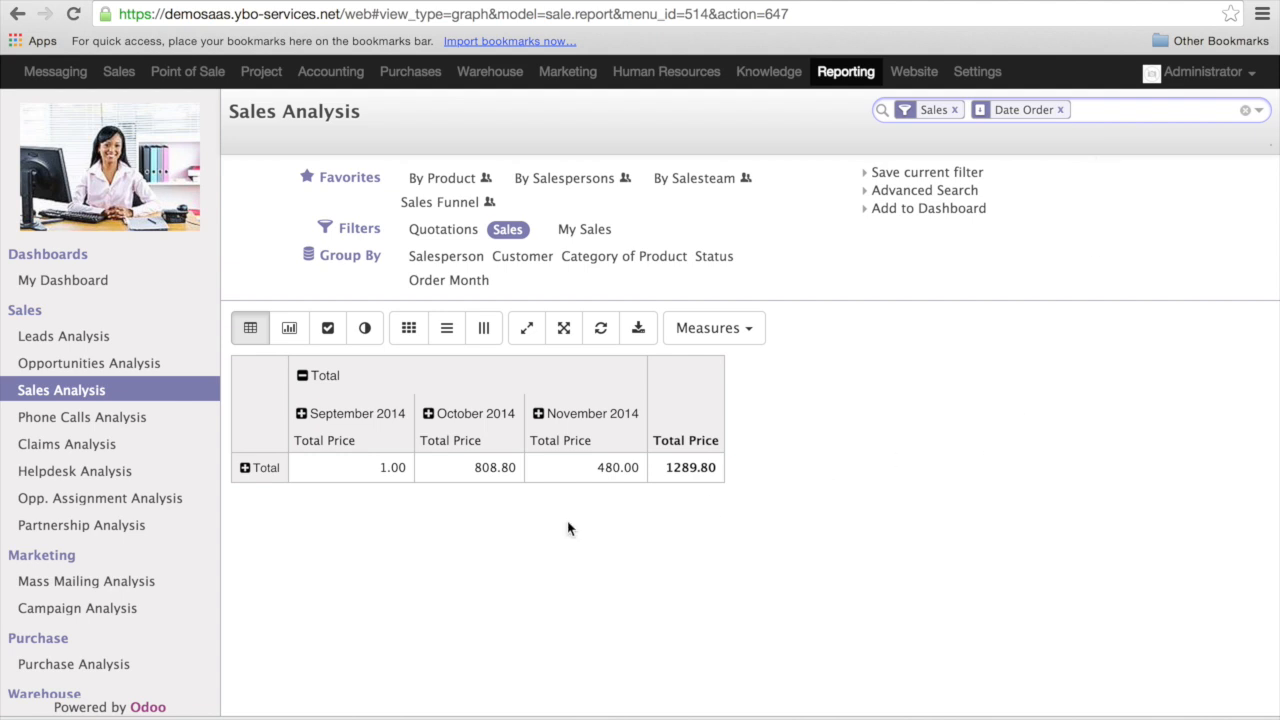
left_click(245, 469)
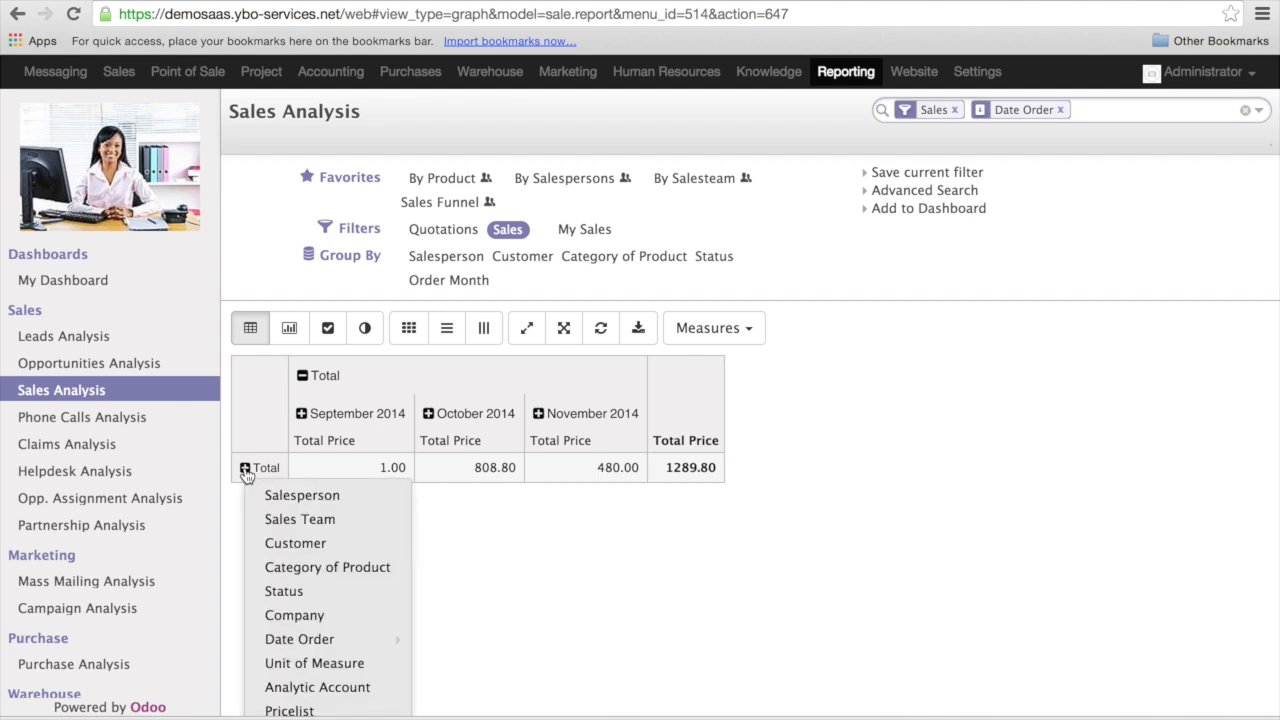
scroll(338, 695, "down", 2)
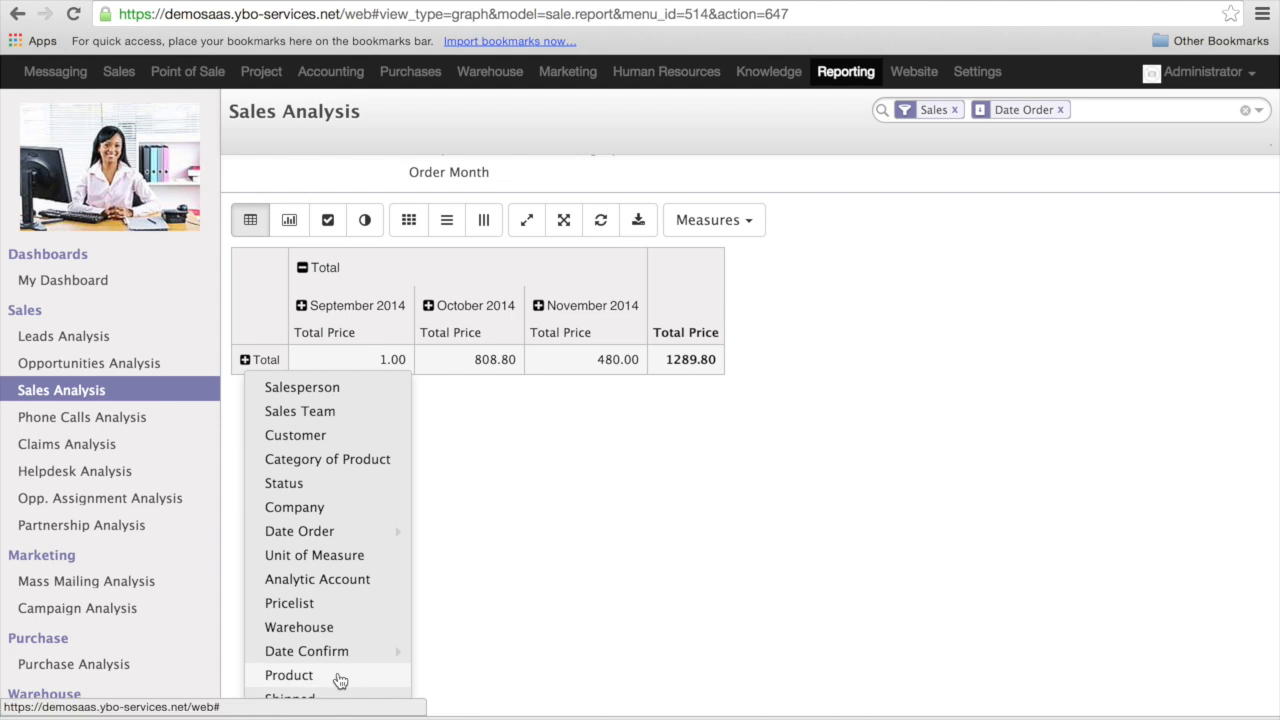
left_click(340, 677)
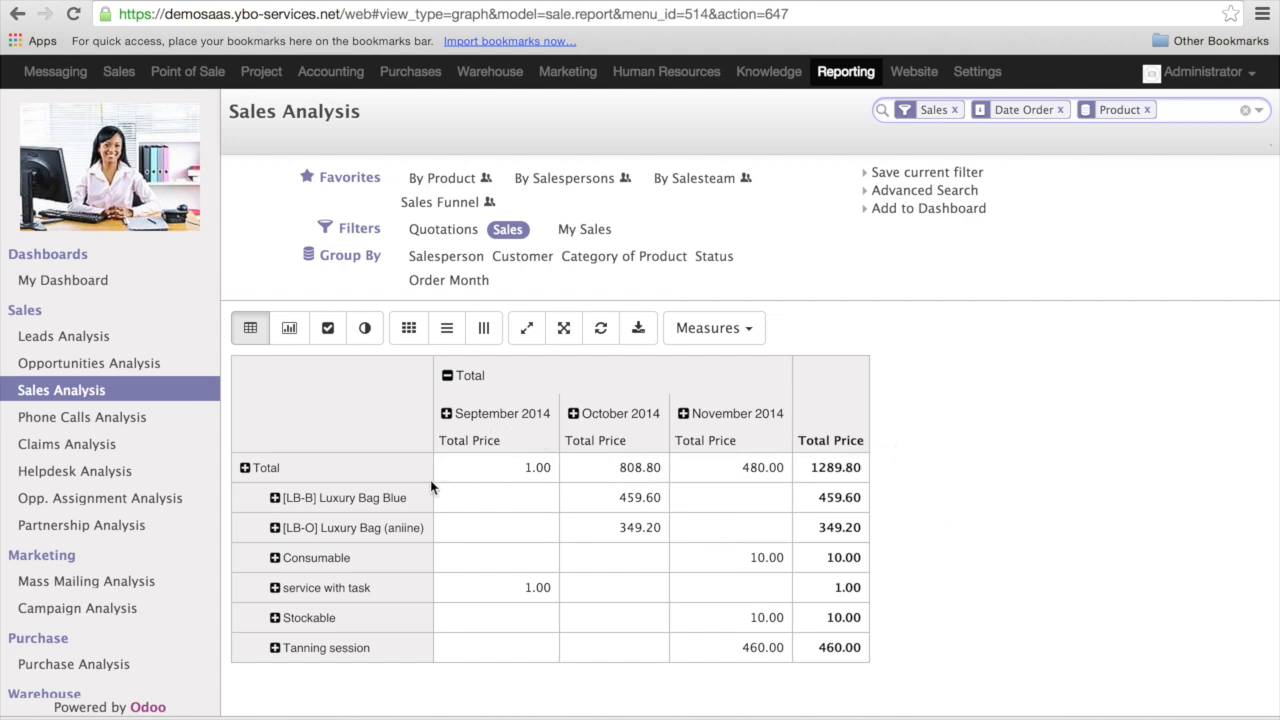
- Break the September 2014 column down by Customer and expand all the other months the same way
left_click(447, 414)
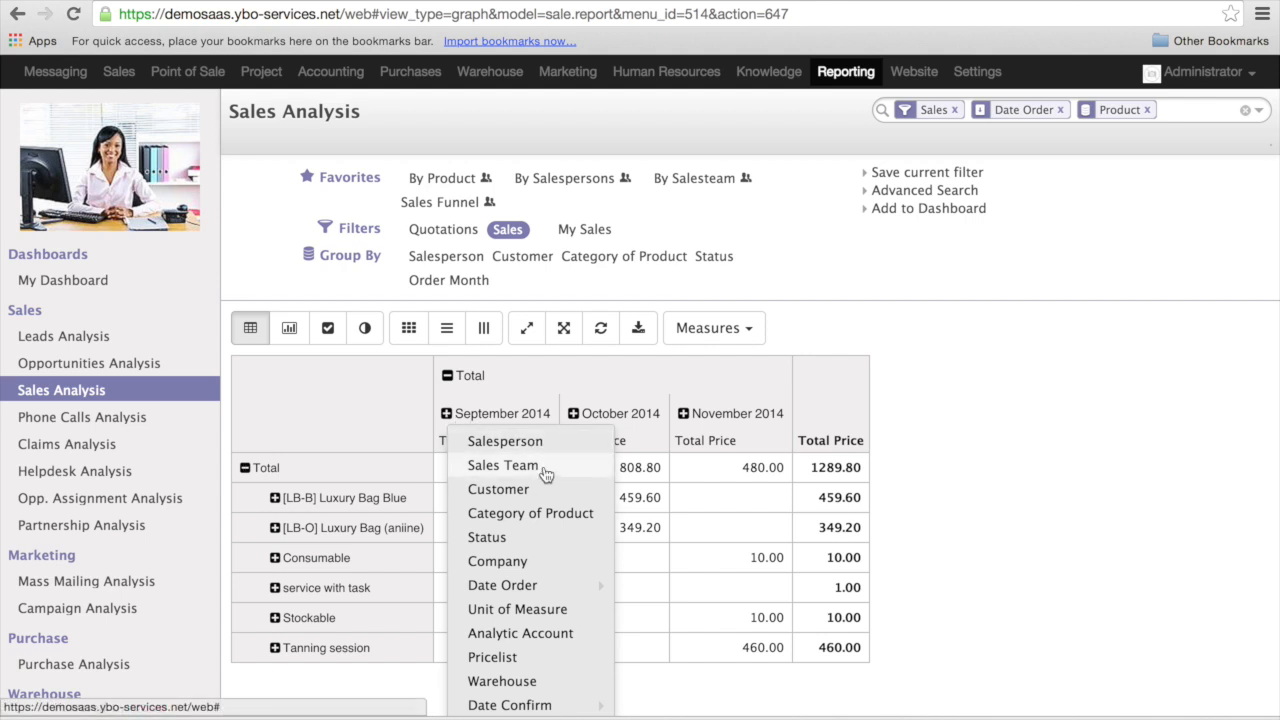
left_click(547, 494)
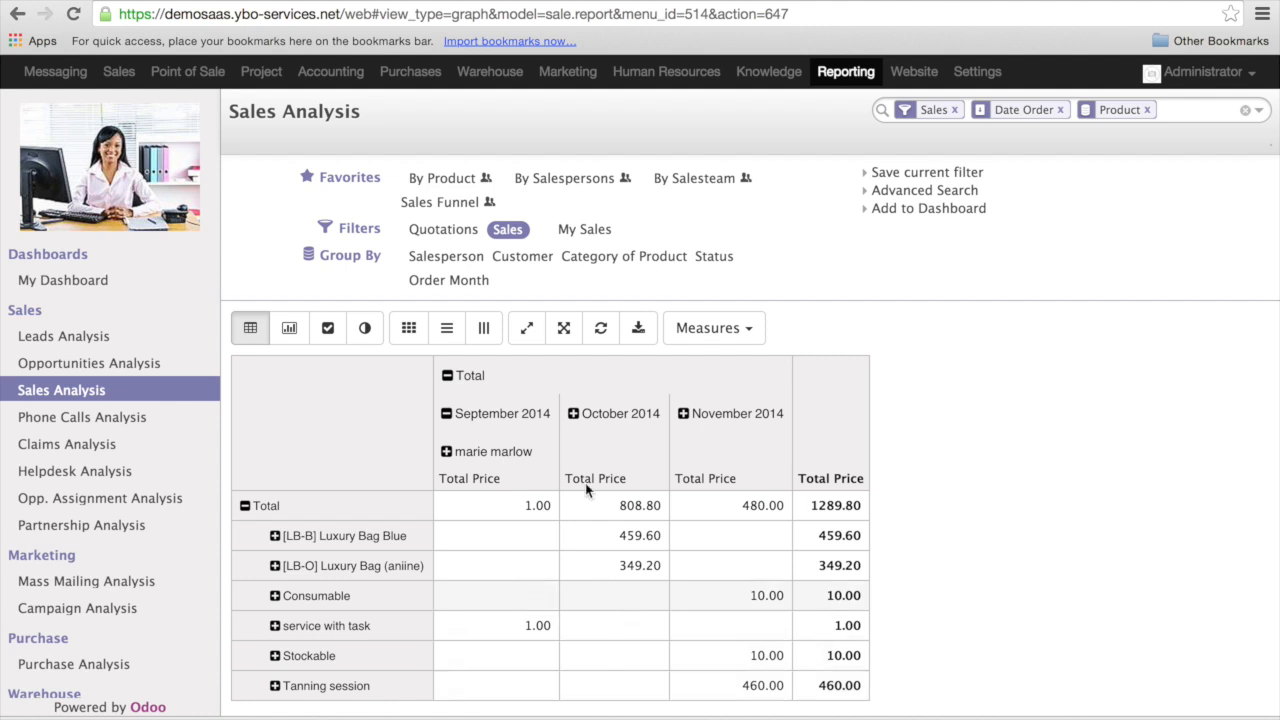
left_click(564, 329)
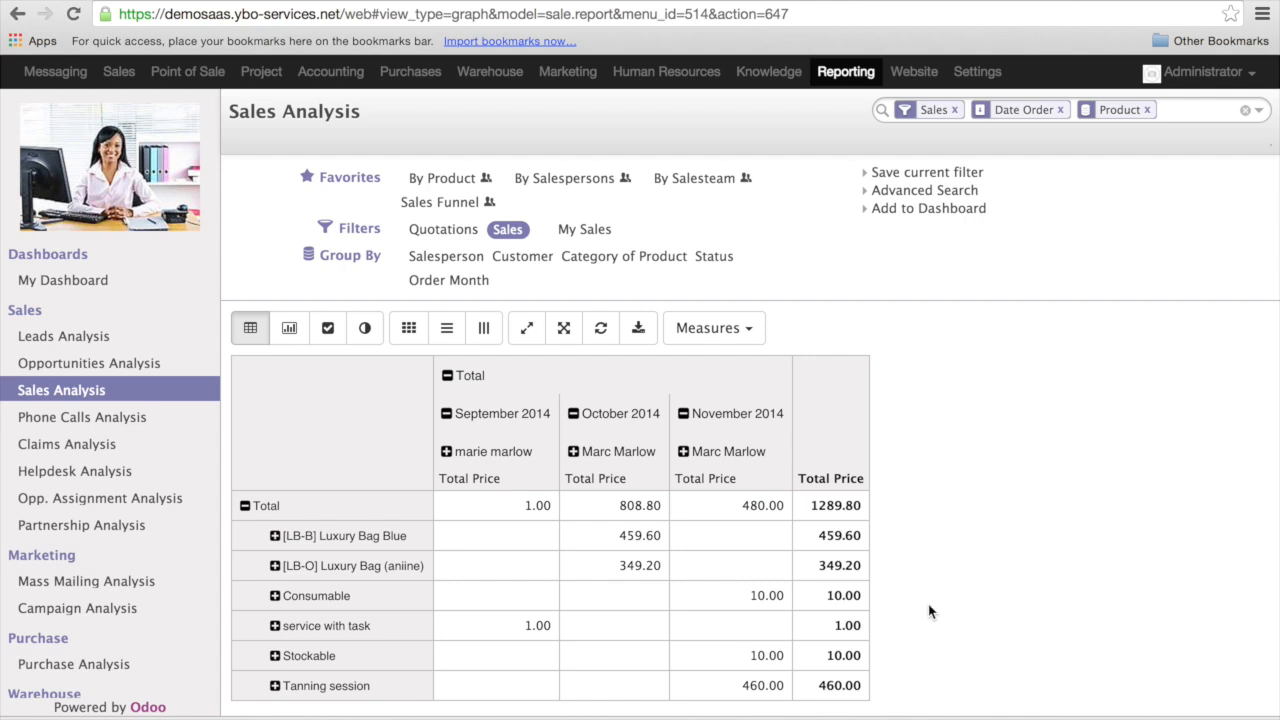
- Display the product sales as a bar chart, examine its bars and switch them from grouped to stacked
left_click(290, 330)
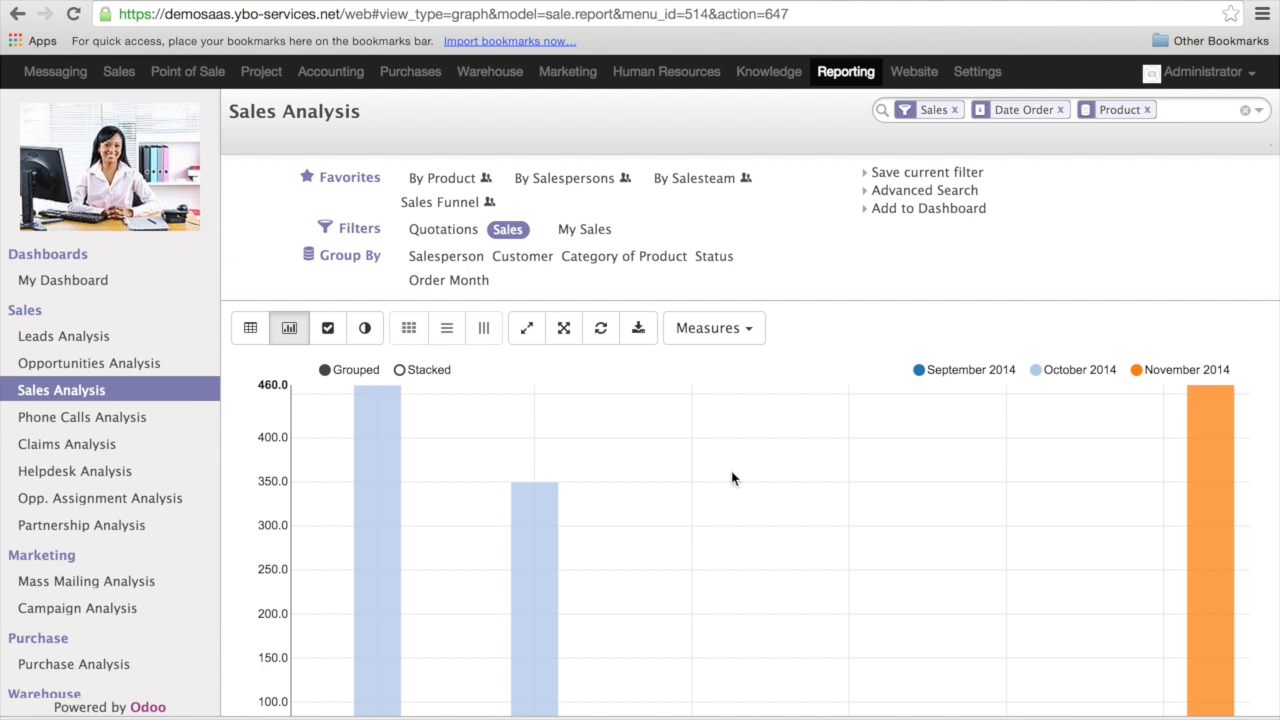
scroll(376, 286, "down", 3)
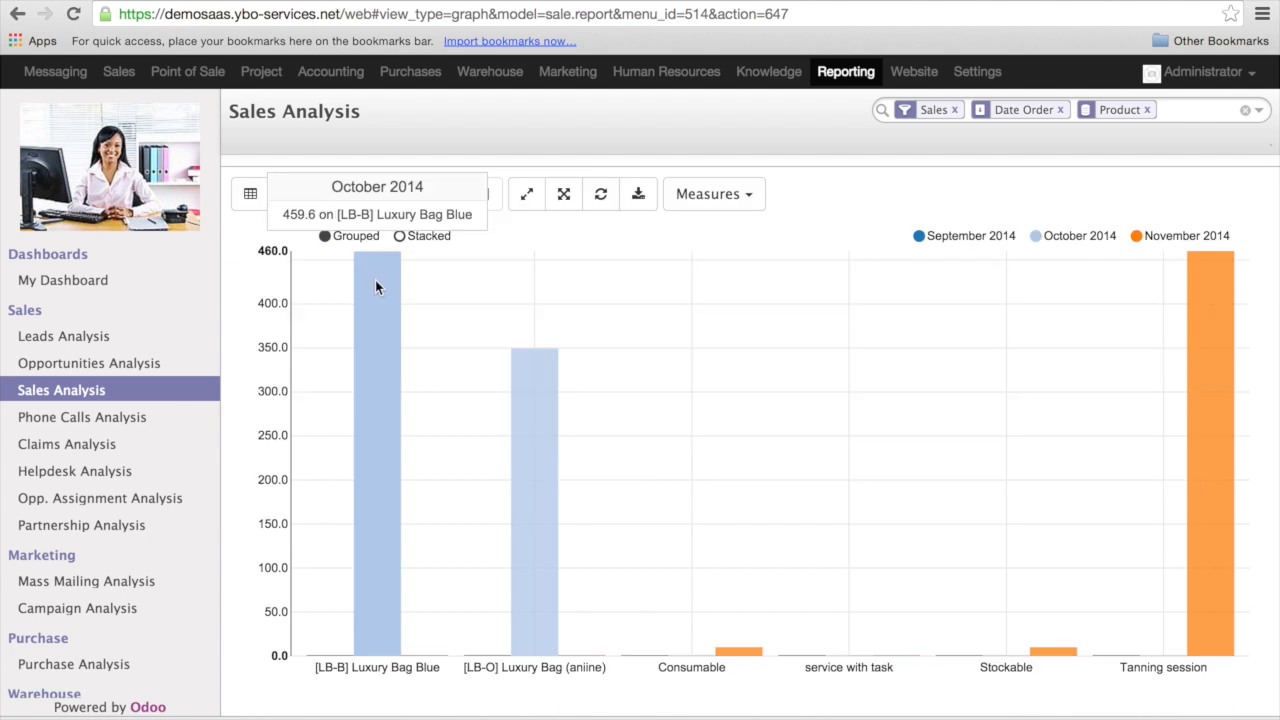
mouse_move(1228, 445)
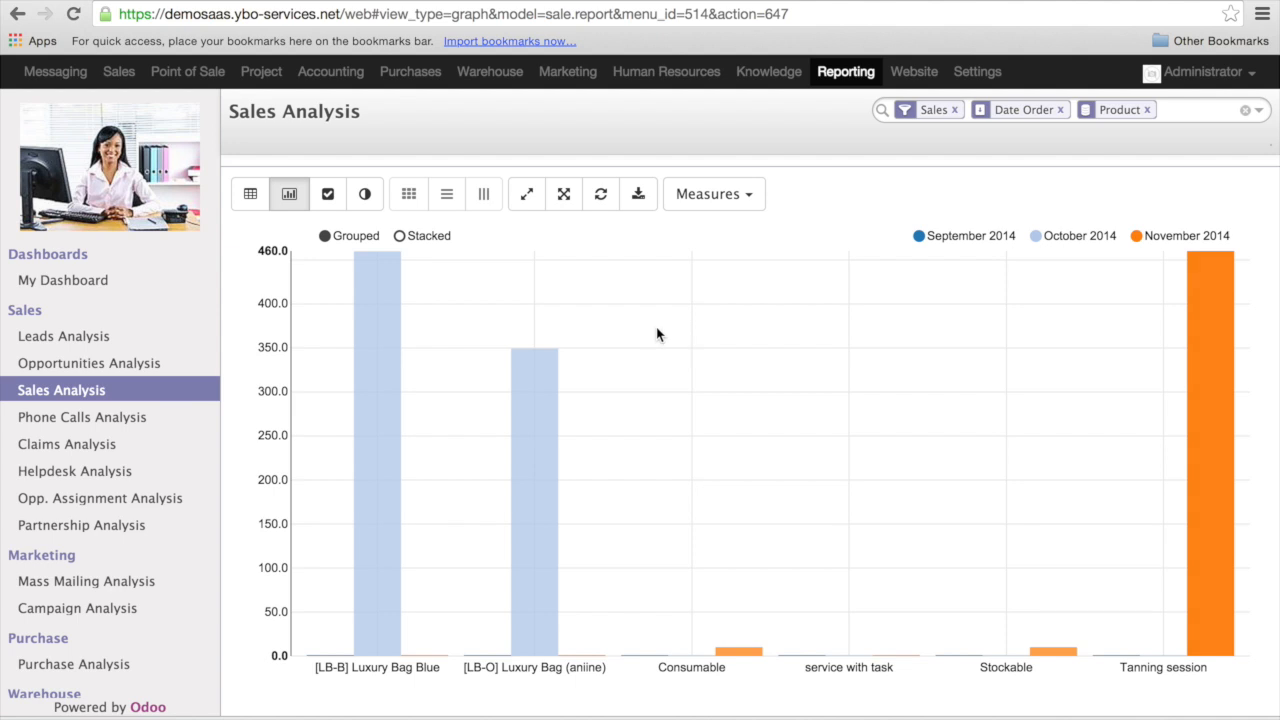
scroll(621, 318, "up", 2)
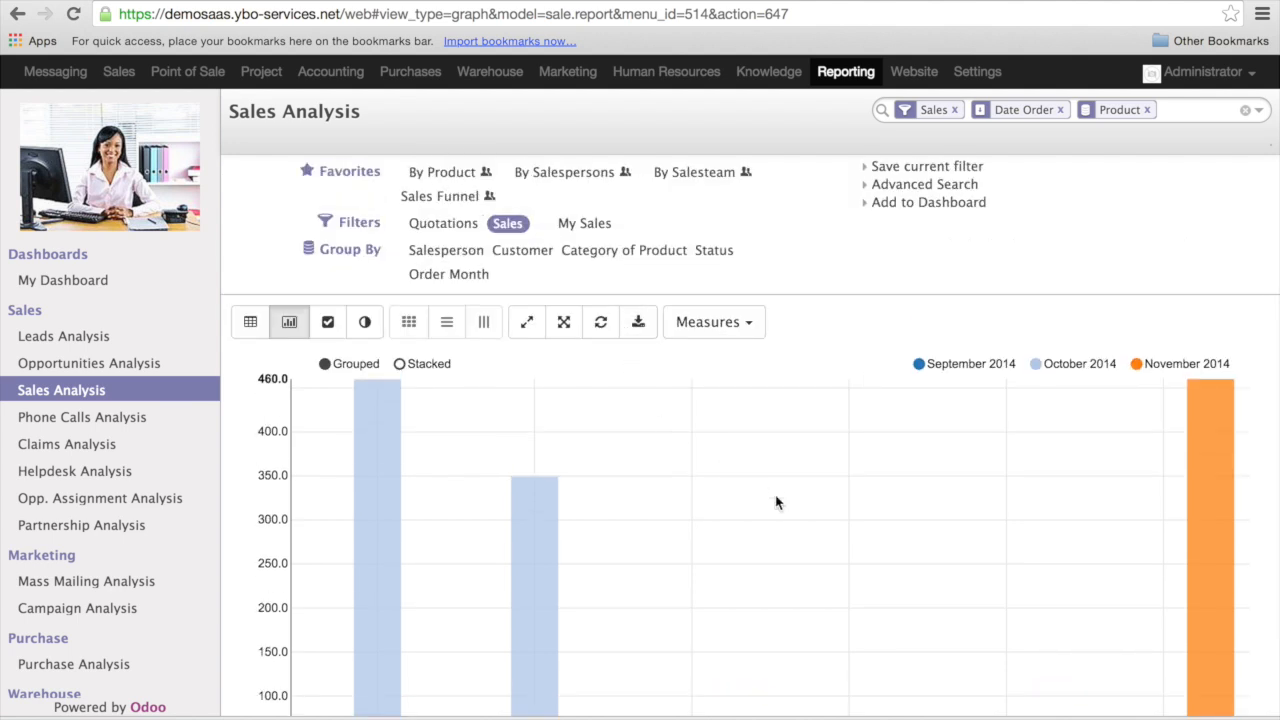
scroll(776, 502, "down", 2)
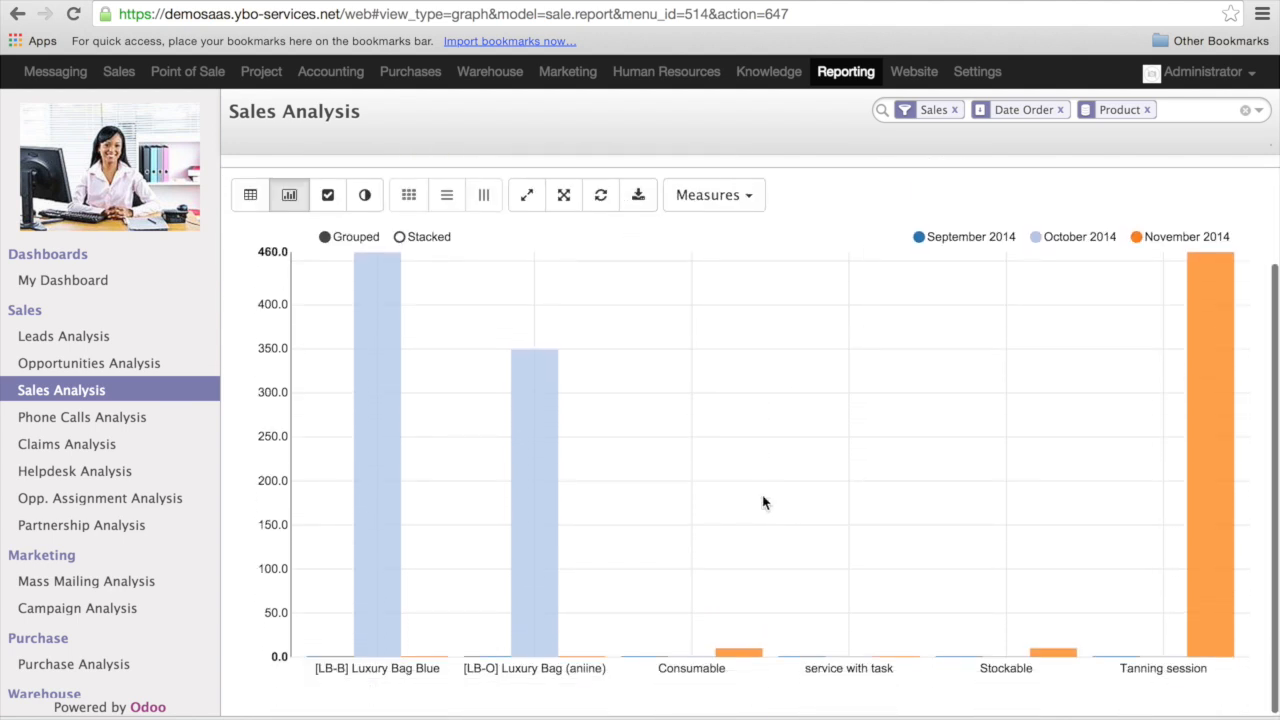
left_click(400, 241)
- View the product sales by month and customer as a line chart and return to table mode
left_click(327, 330)
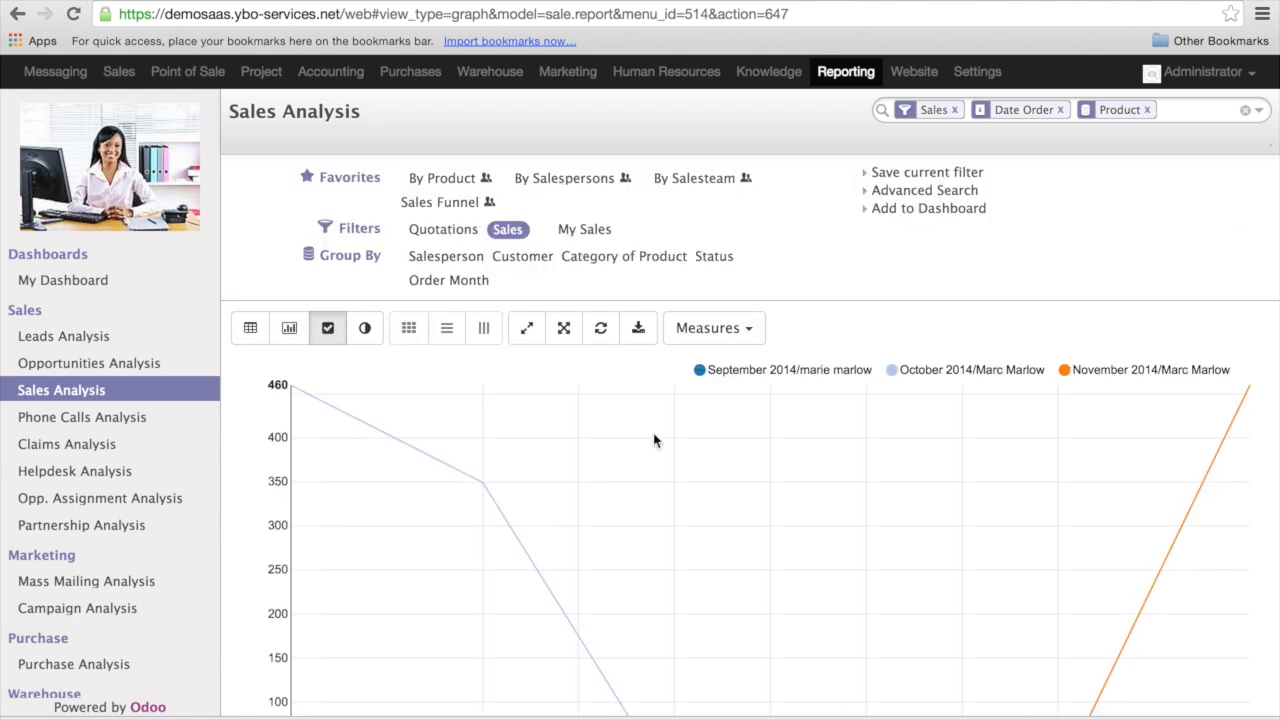
scroll(702, 464, "down", 2)
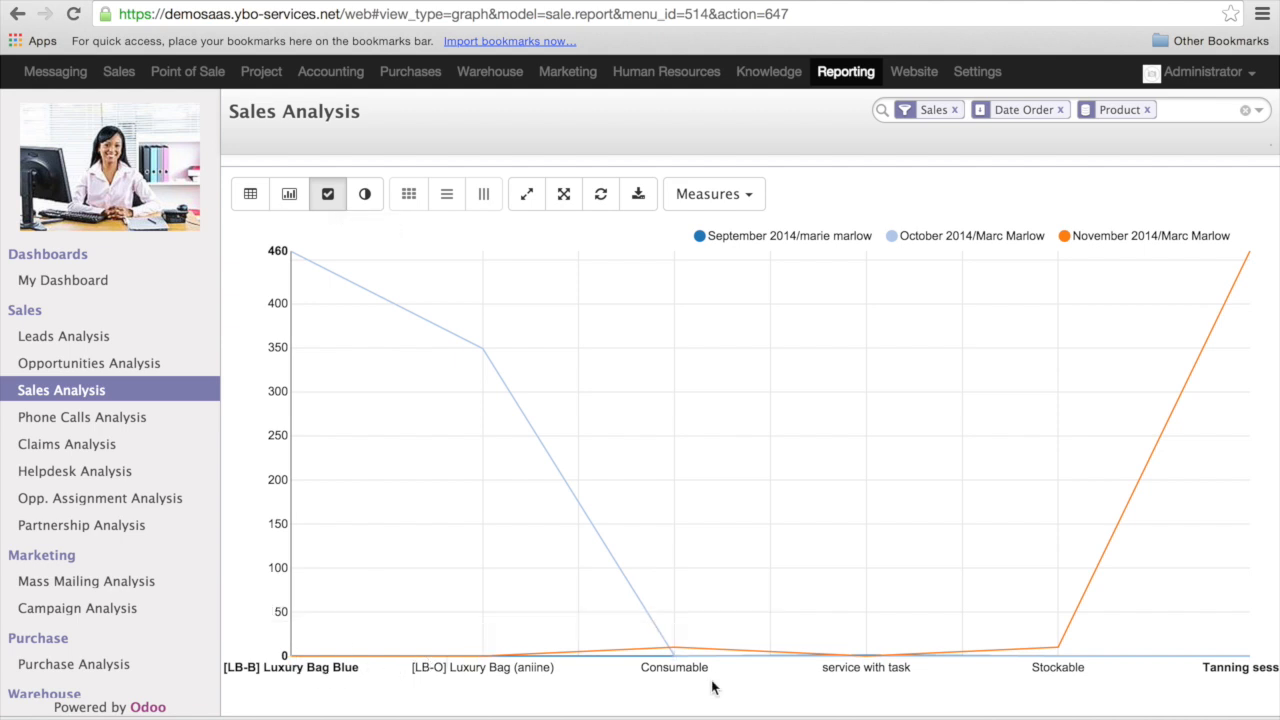
left_click(251, 193)
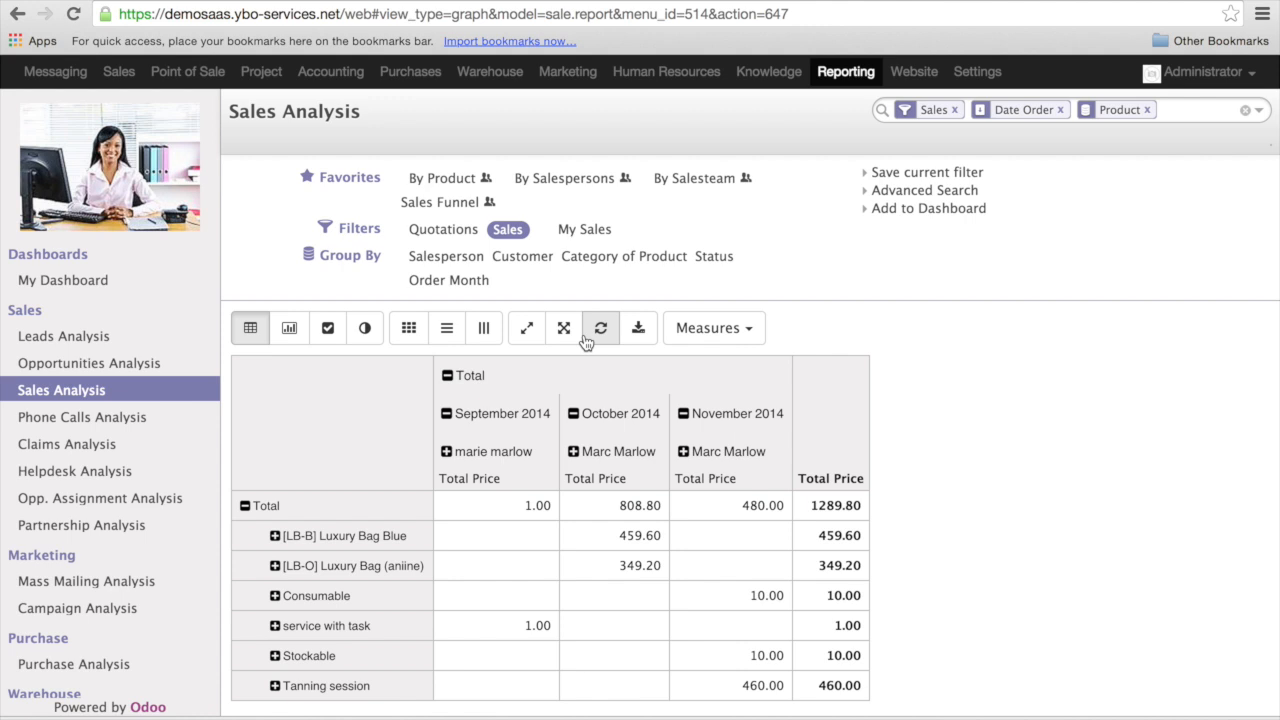
- Swap the row and column groupings of the sales table, view the result as a line chart and return to table mode
left_click(531, 328)
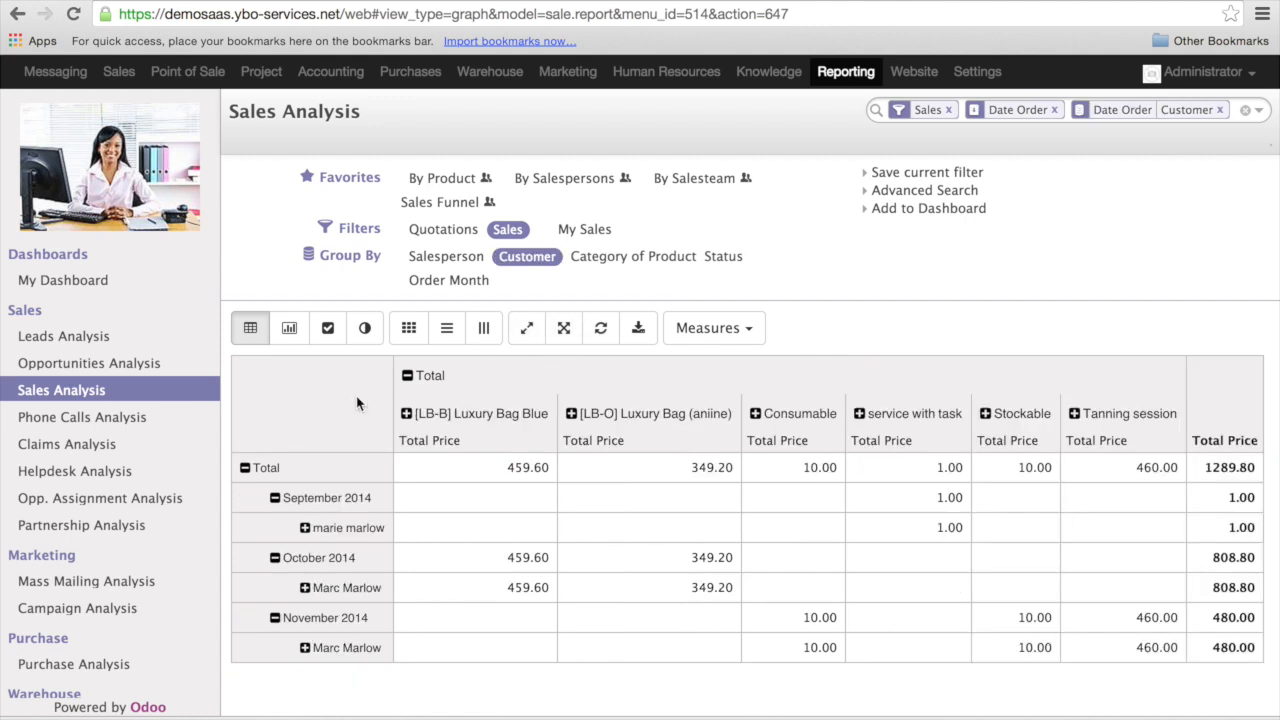
left_click(328, 333)
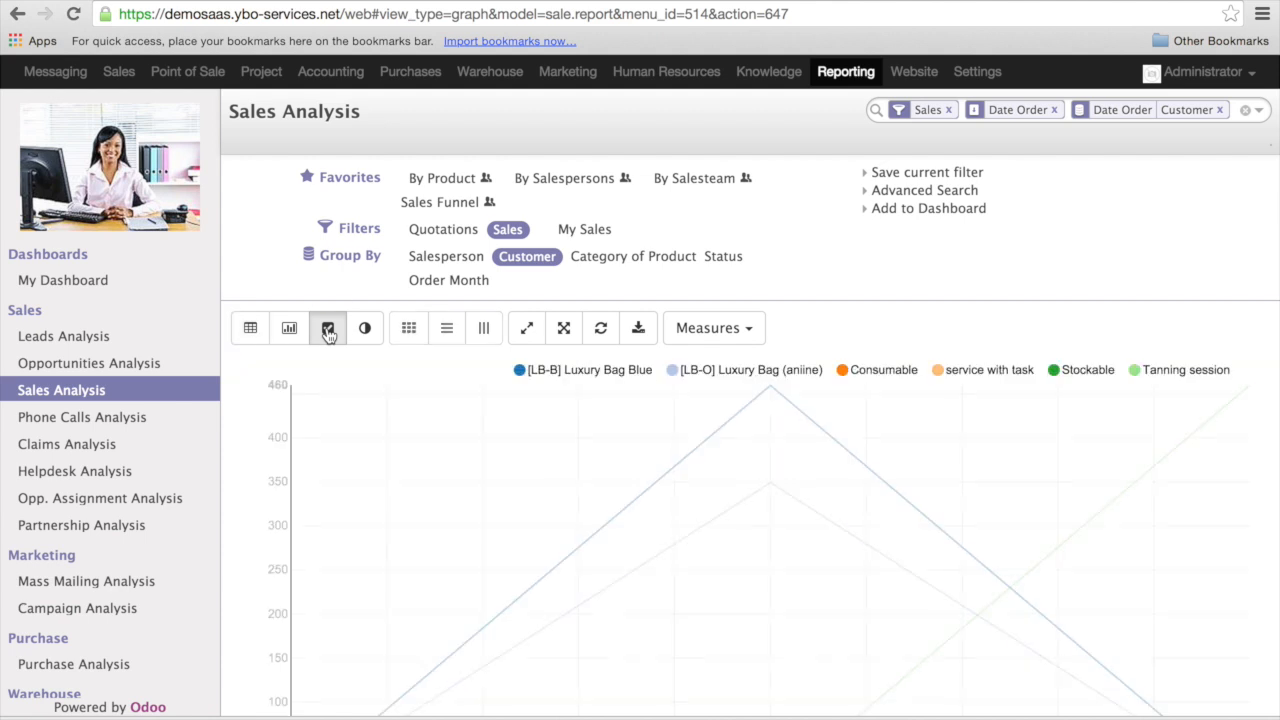
scroll(430, 518, "down", 2)
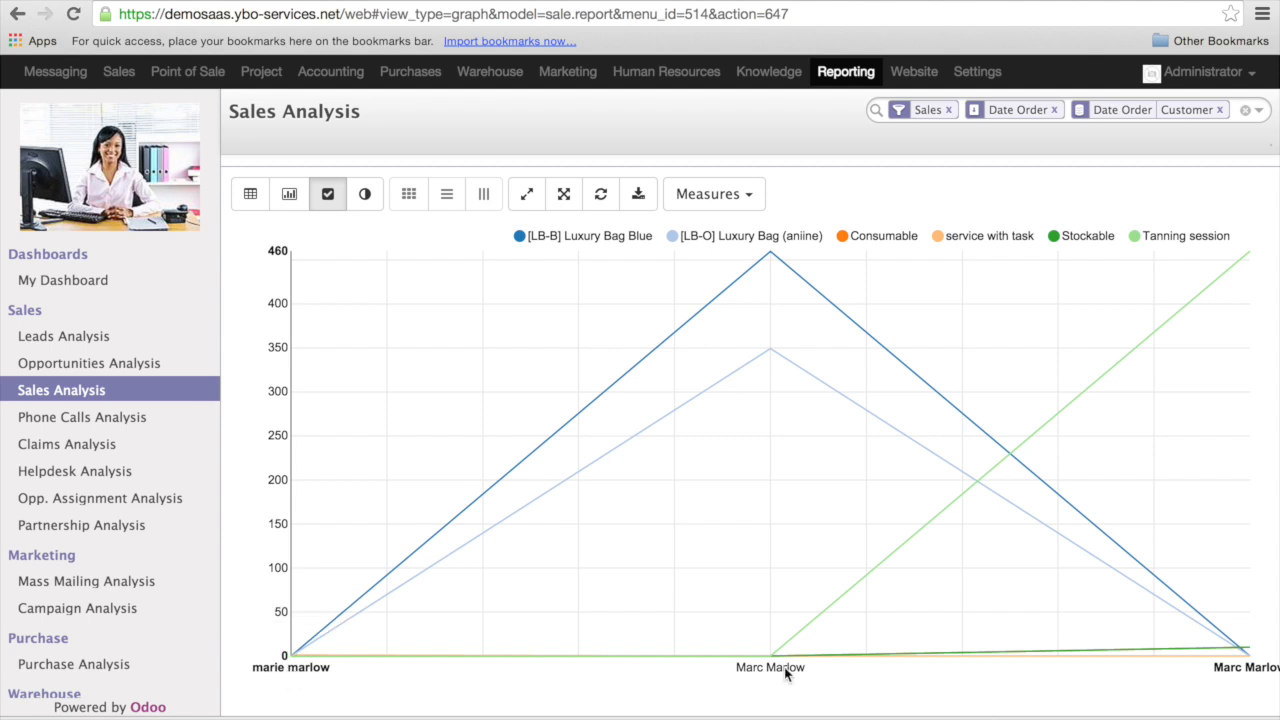
scroll(785, 674, "up", 3)
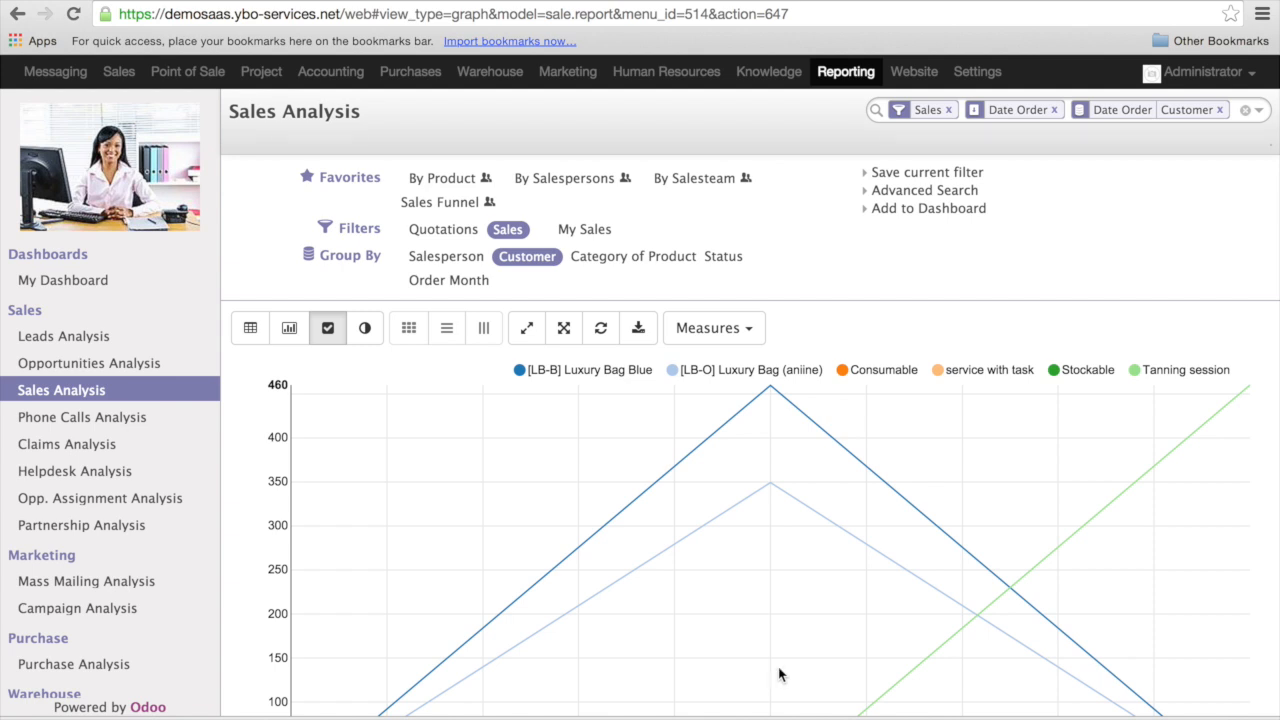
left_click(251, 329)
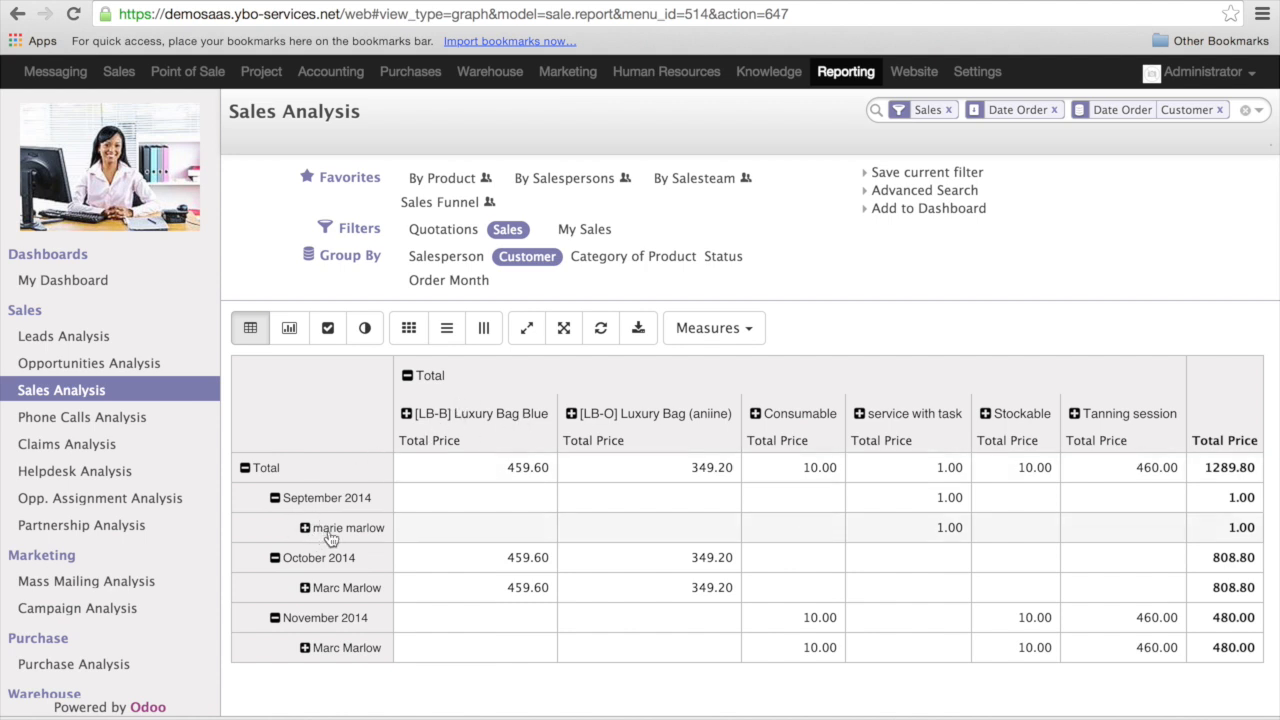
- Collapse the customer breakdown under the September, October and November 2014 rows
left_click(276, 499)
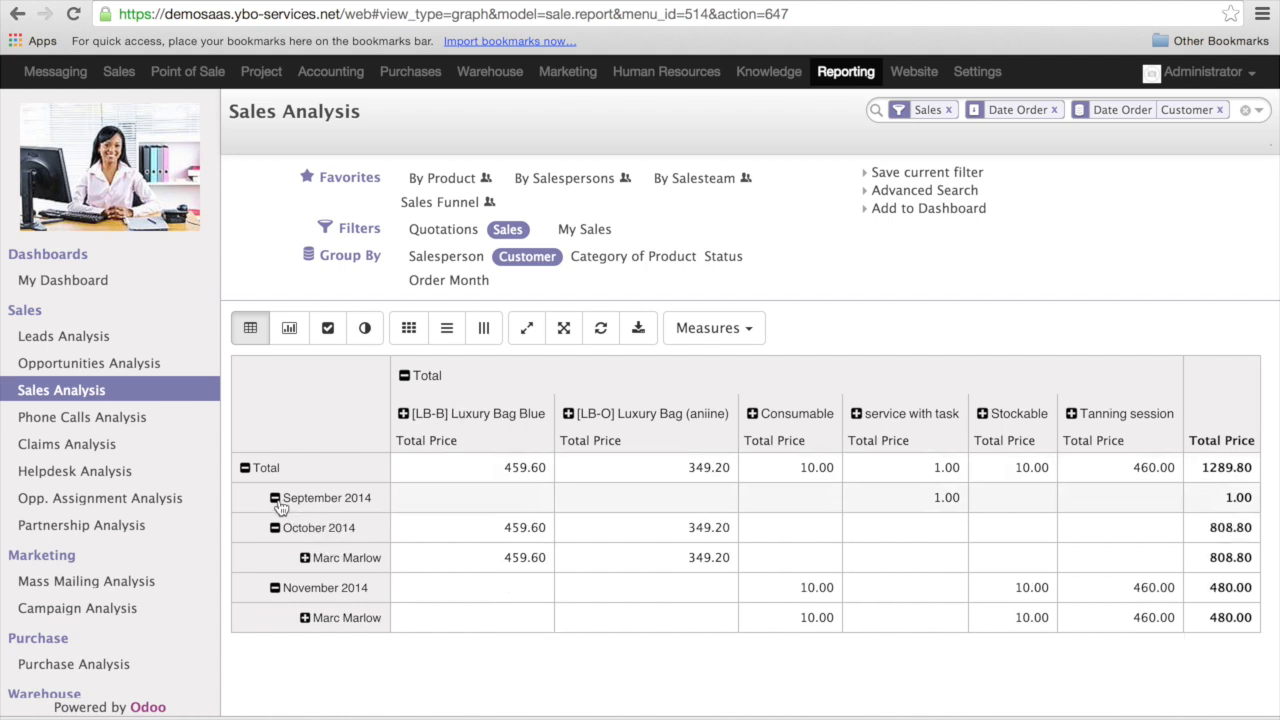
left_click(275, 528)
left_click(276, 559)
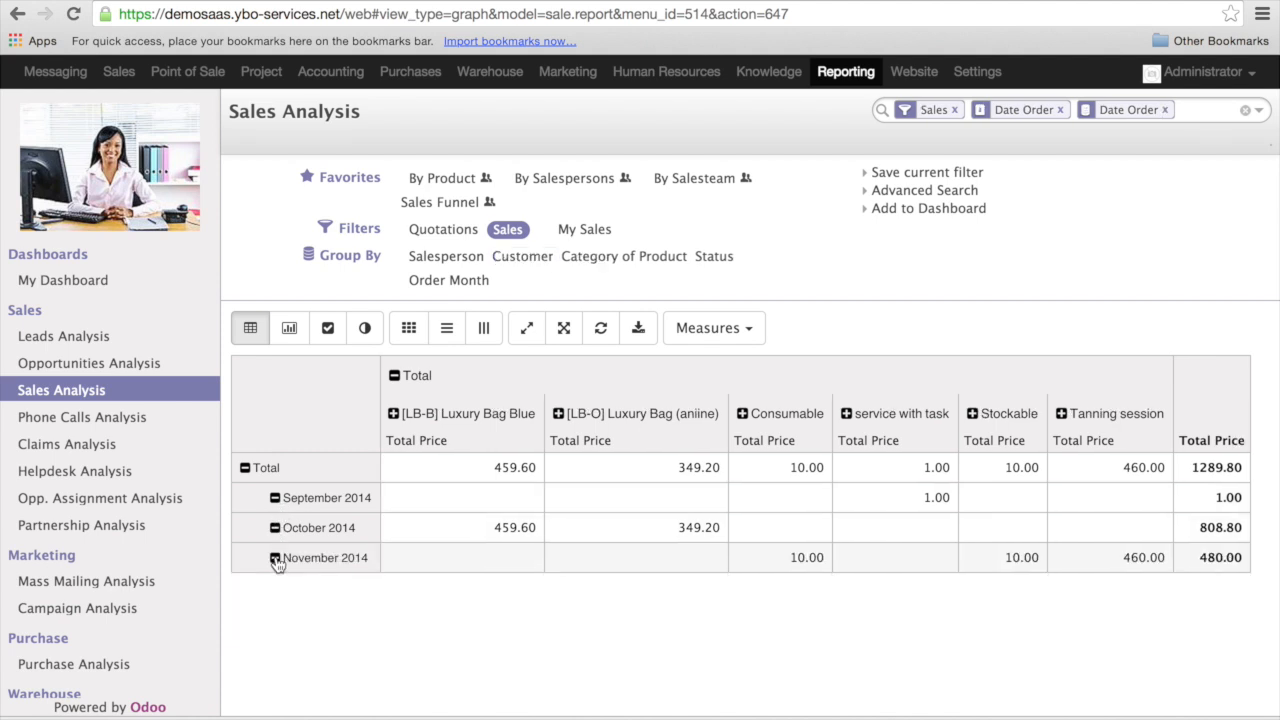
- Display the monthly product sales as a line chart, examine its data points and return to table mode
left_click(329, 329)
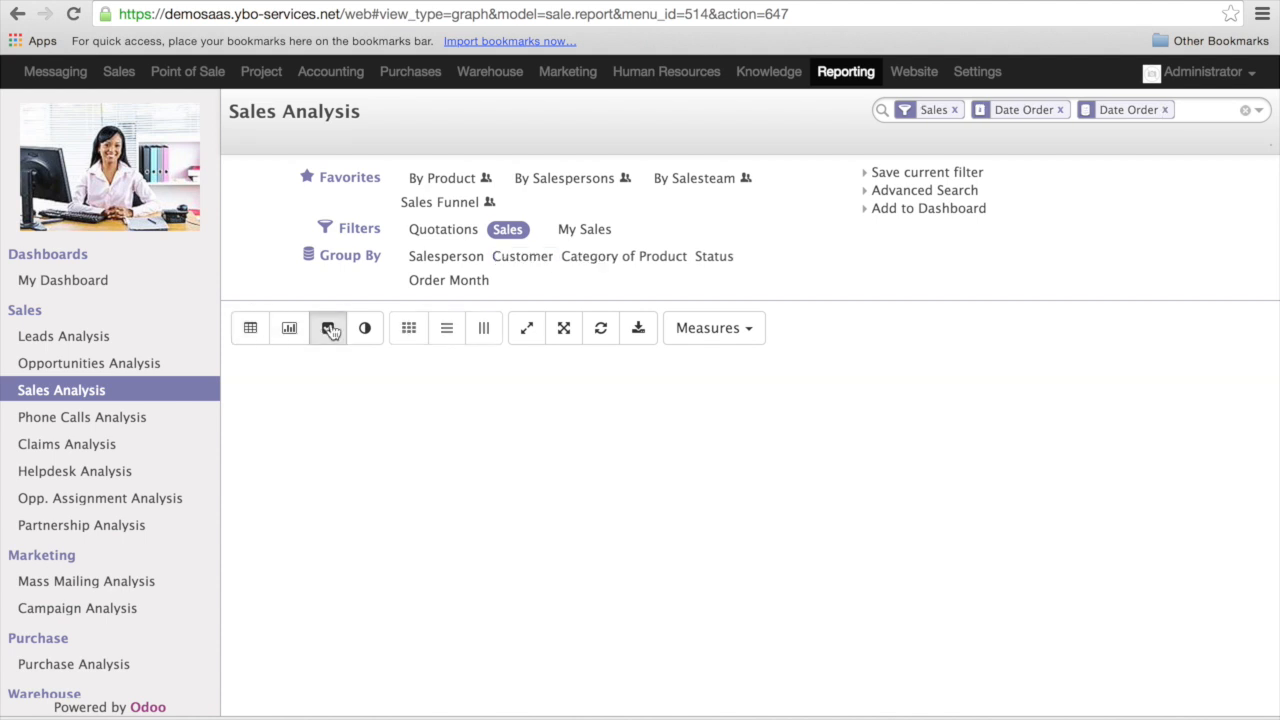
scroll(587, 487, "down", 2)
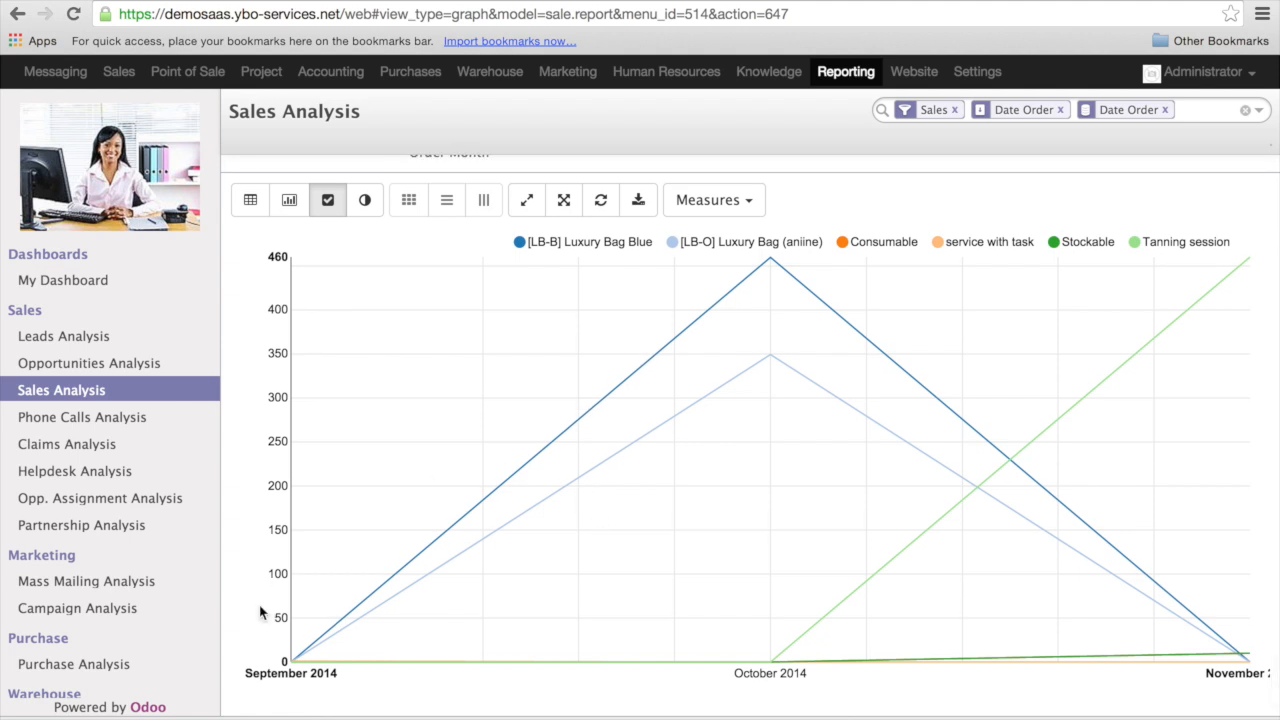
mouse_move(303, 662)
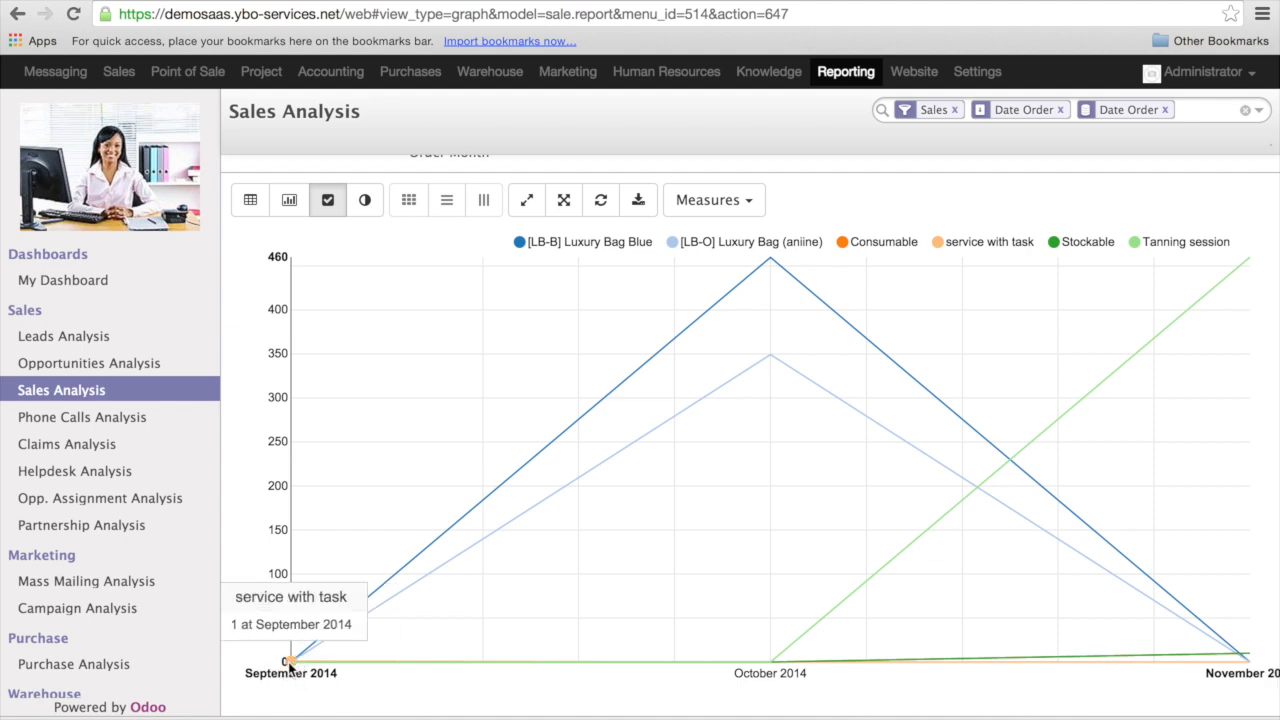
mouse_move(770, 265)
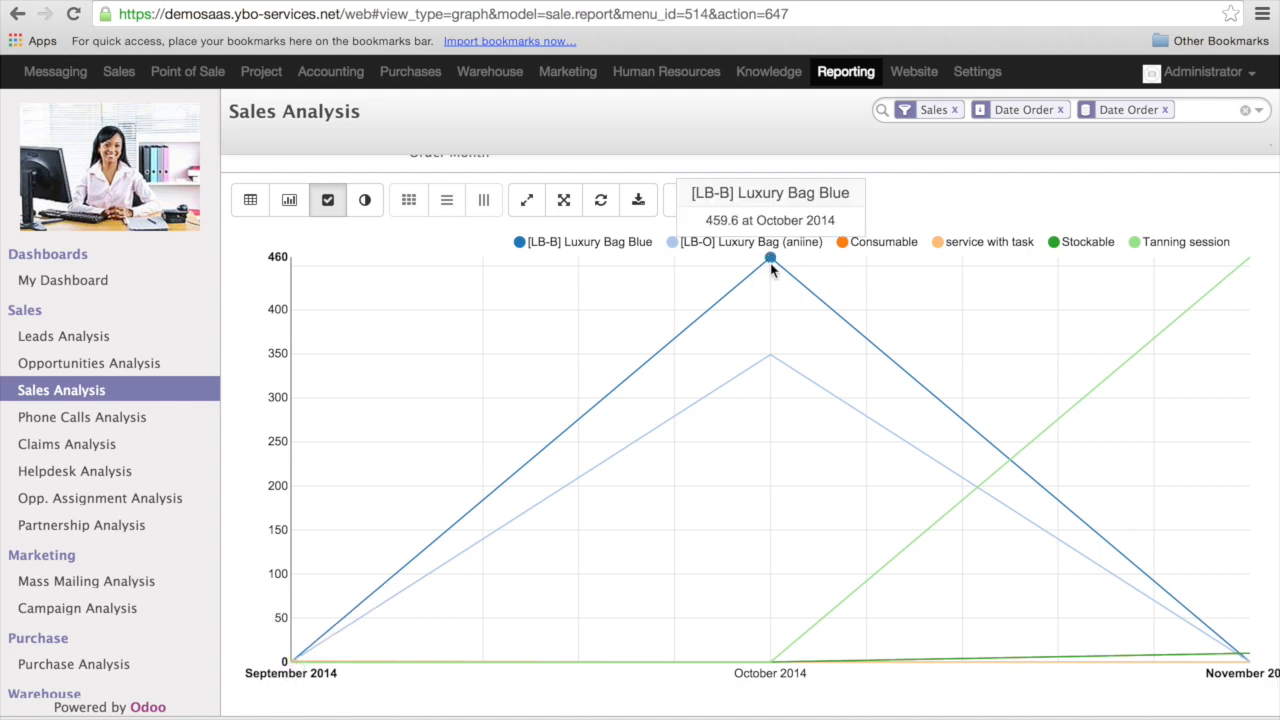
mouse_move(770, 360)
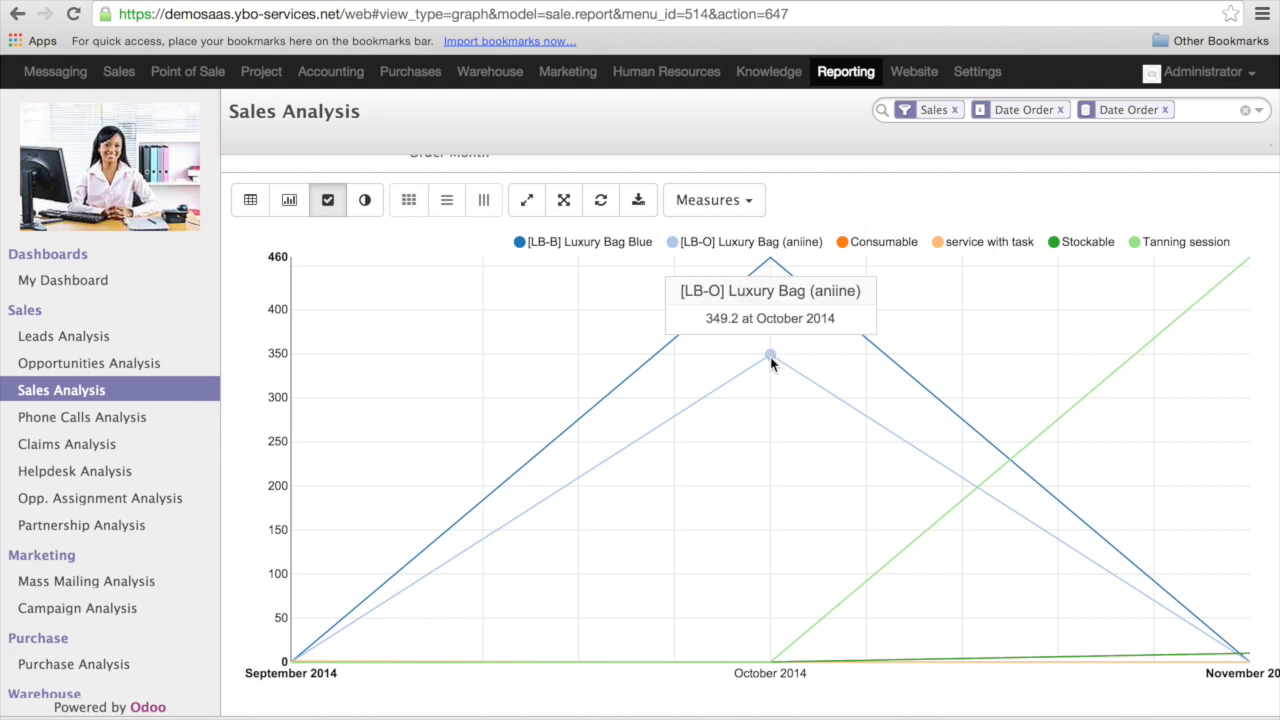
mouse_move(769, 663)
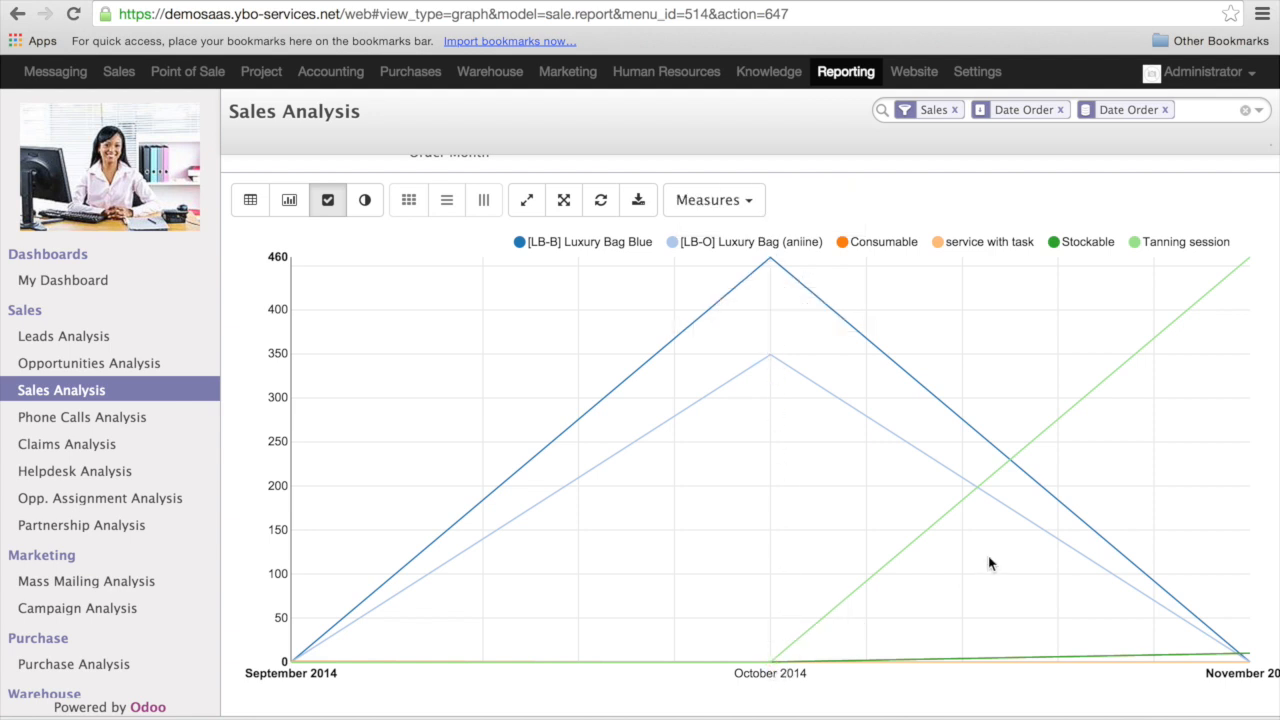
mouse_move(1254, 664)
left_click(250, 200)
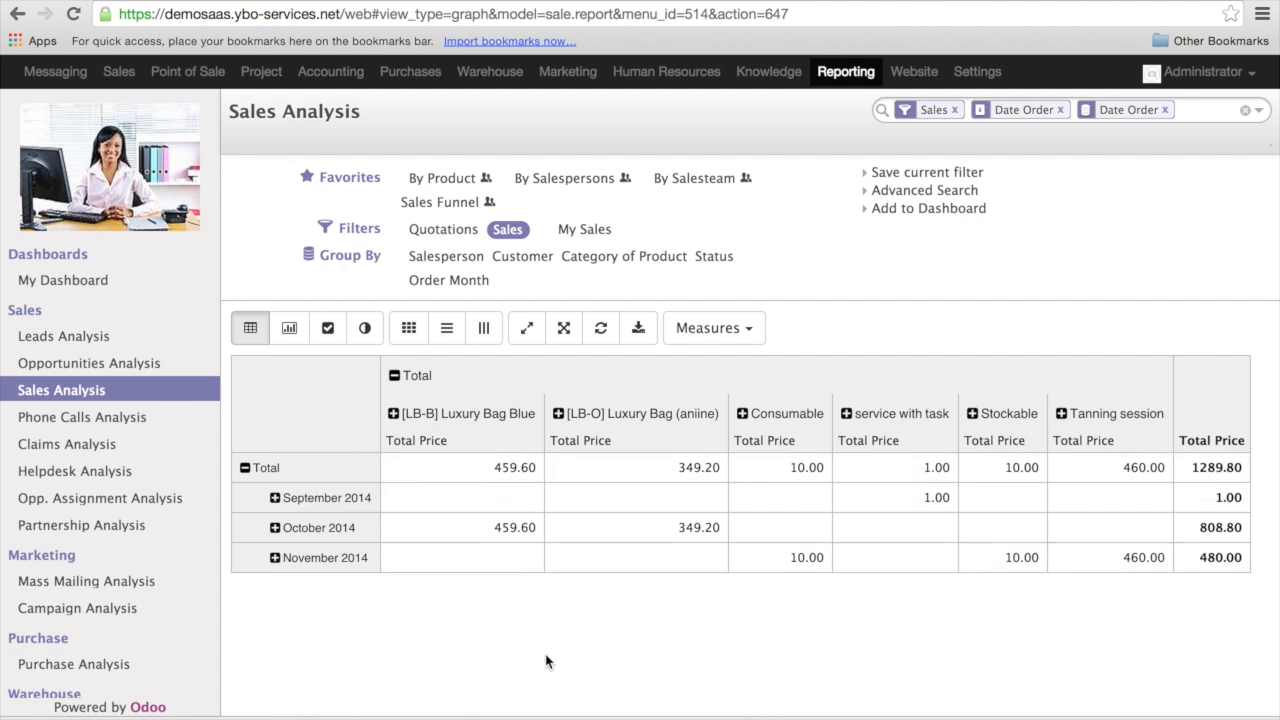
- Add the Count measure to the sales table, remove Total Price and review the list of measures
left_click(745, 330)
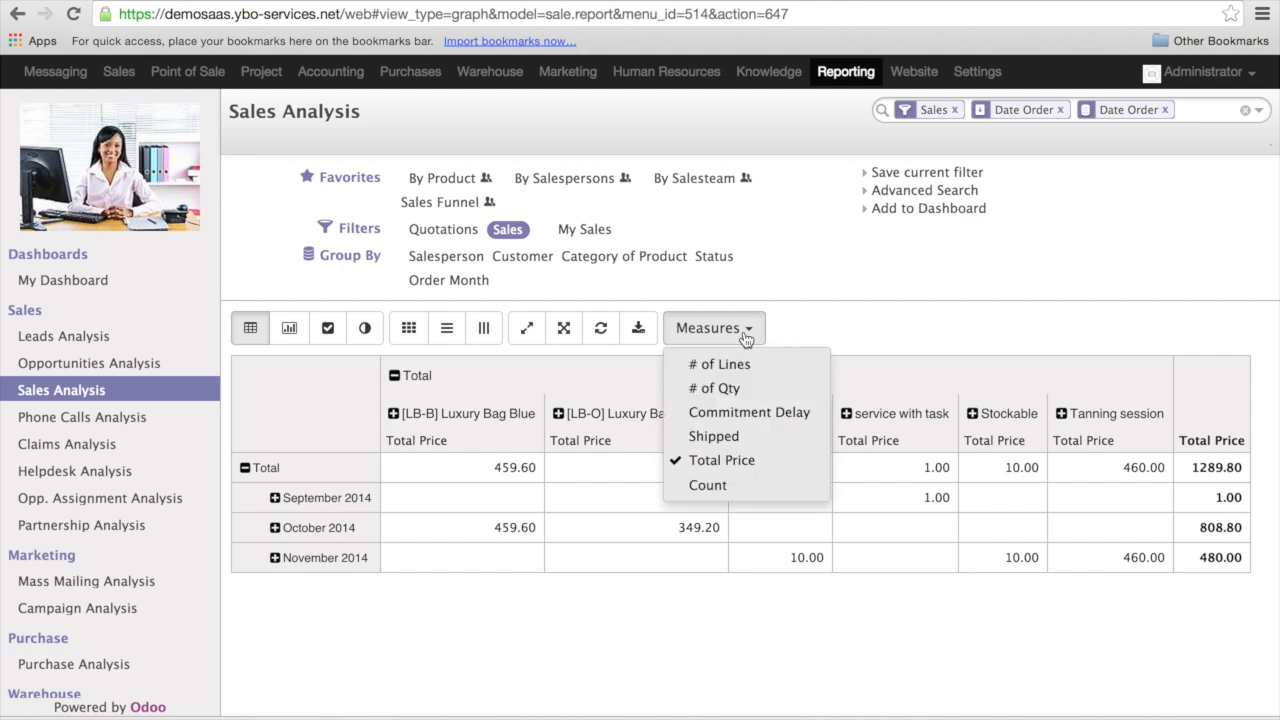
left_click(770, 497)
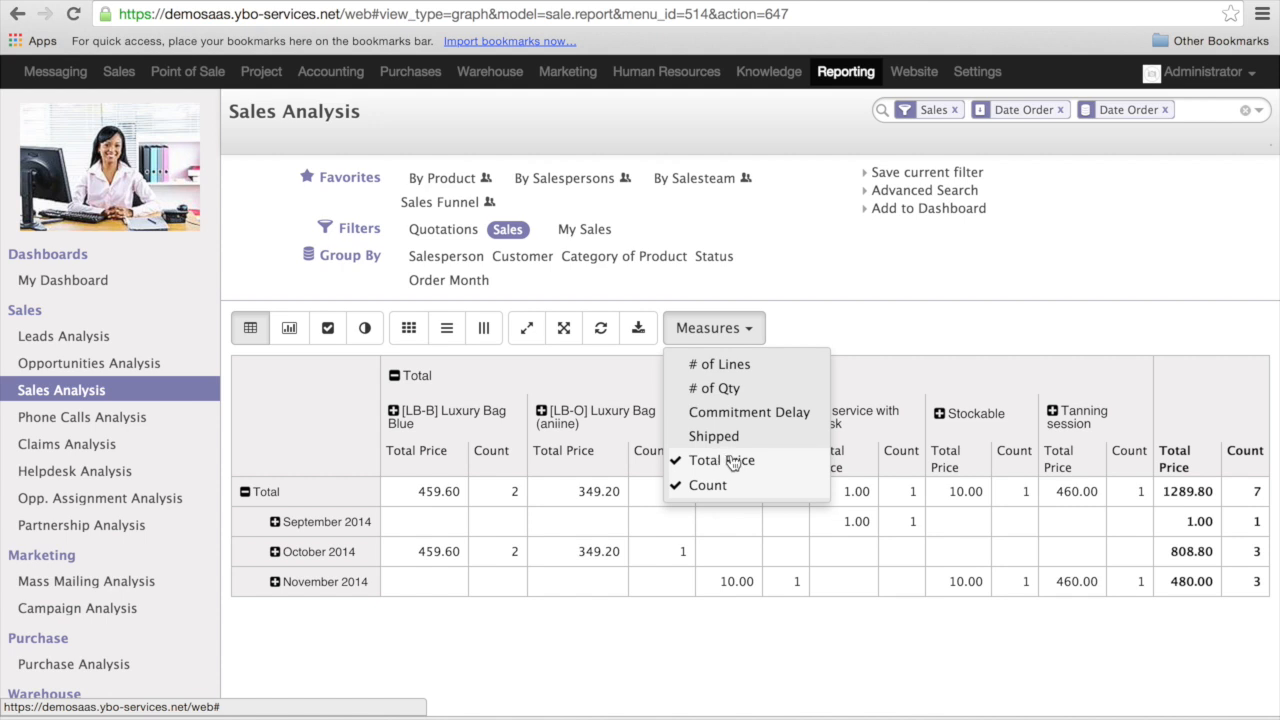
left_click(733, 463)
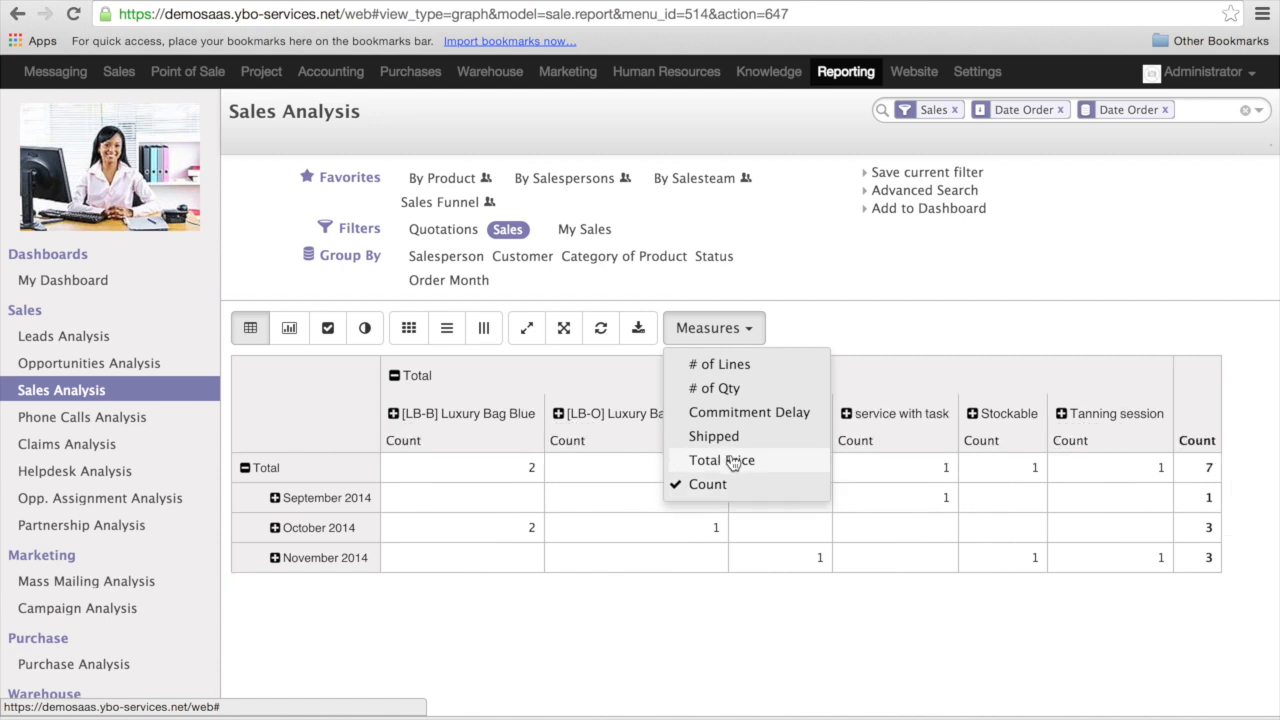
left_click(818, 332)
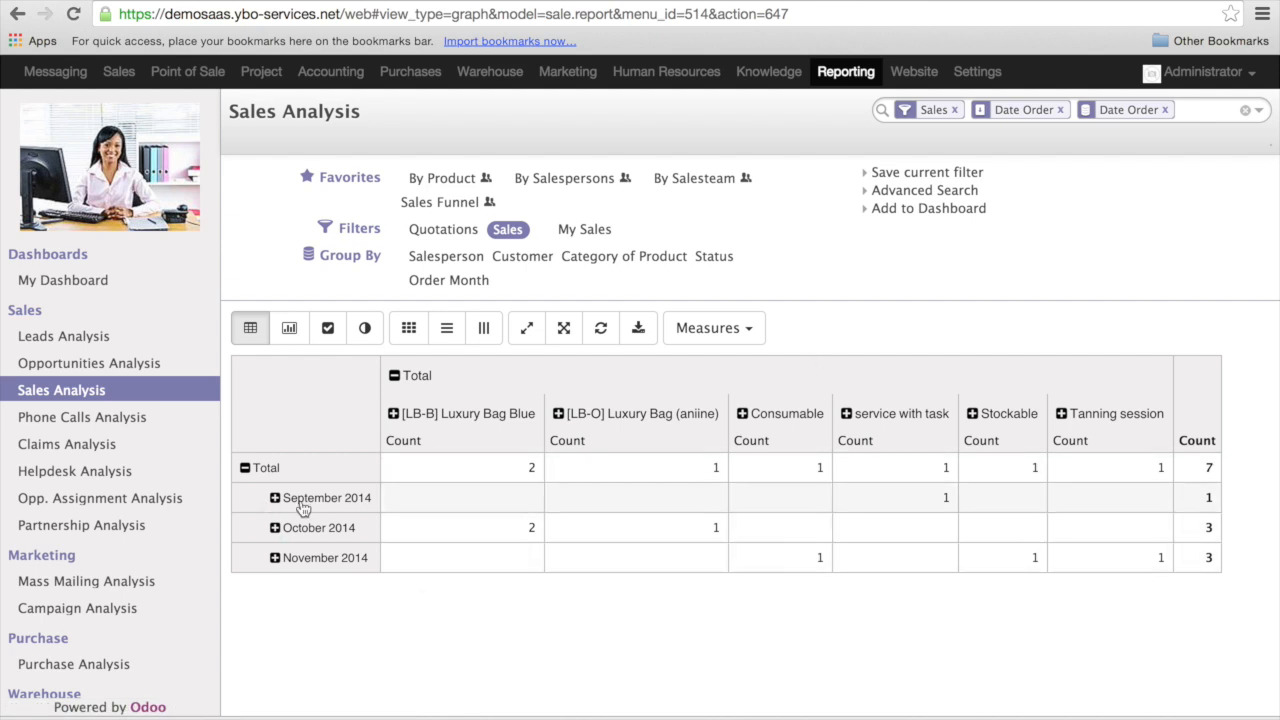
left_click(731, 332)
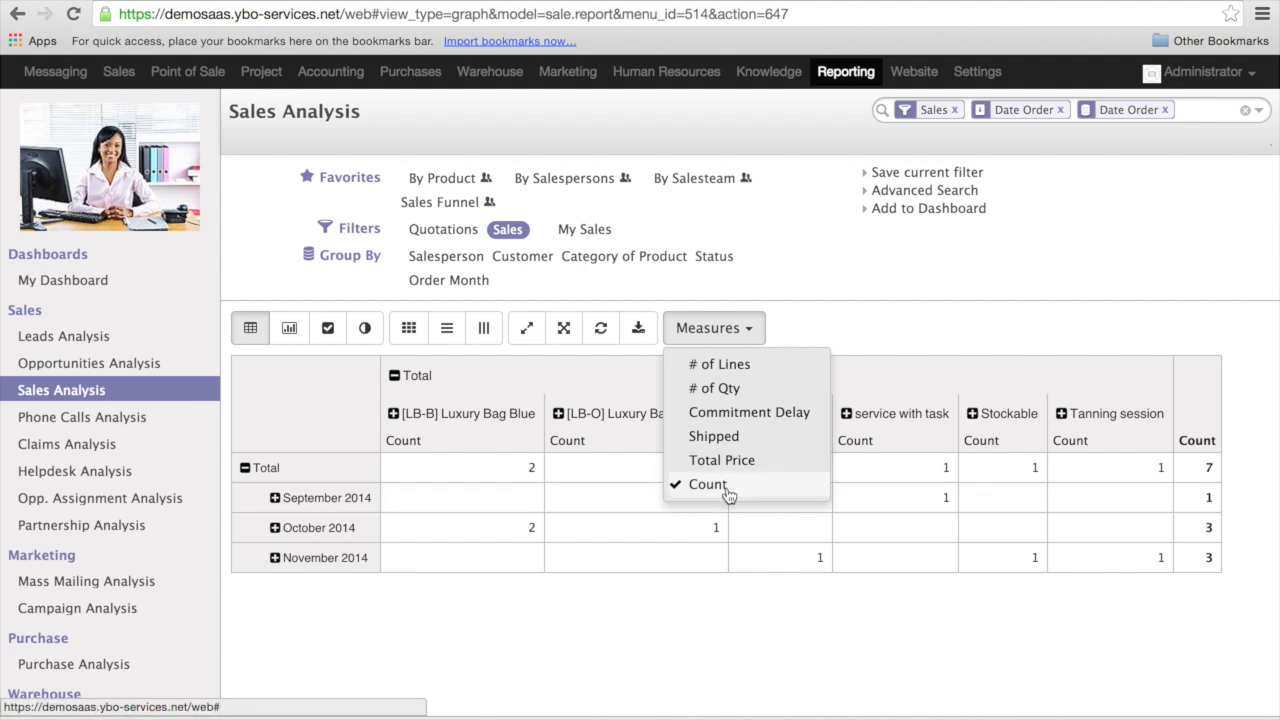
left_click(818, 330)
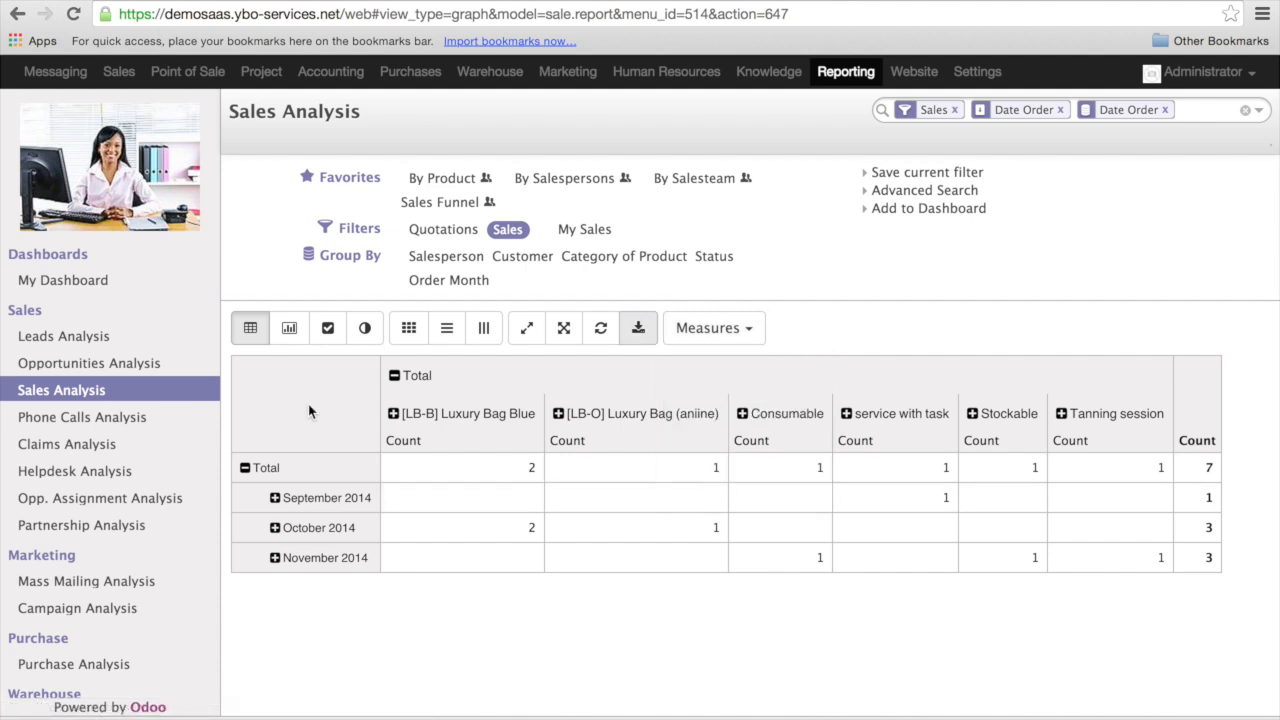
- View the monthly product counts as bar and line charts, and return to the table with Total Price as the measure
left_click(289, 333)
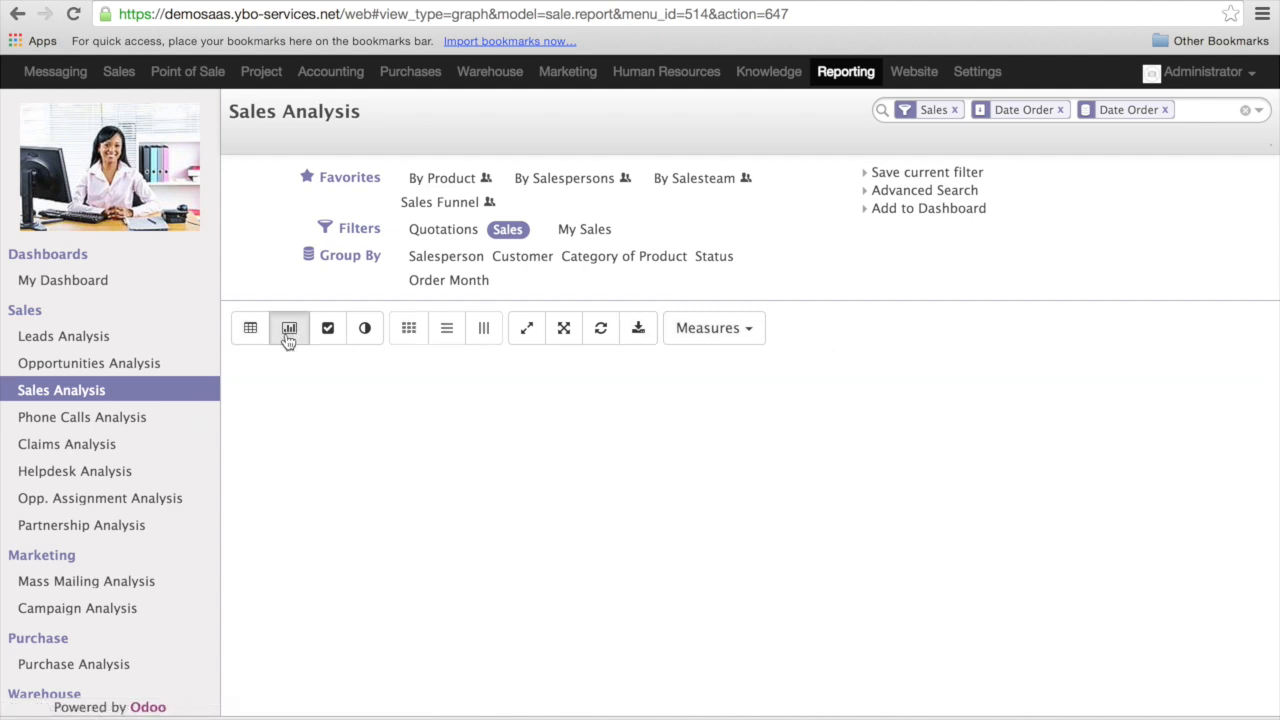
scroll(368, 488, "down", 3)
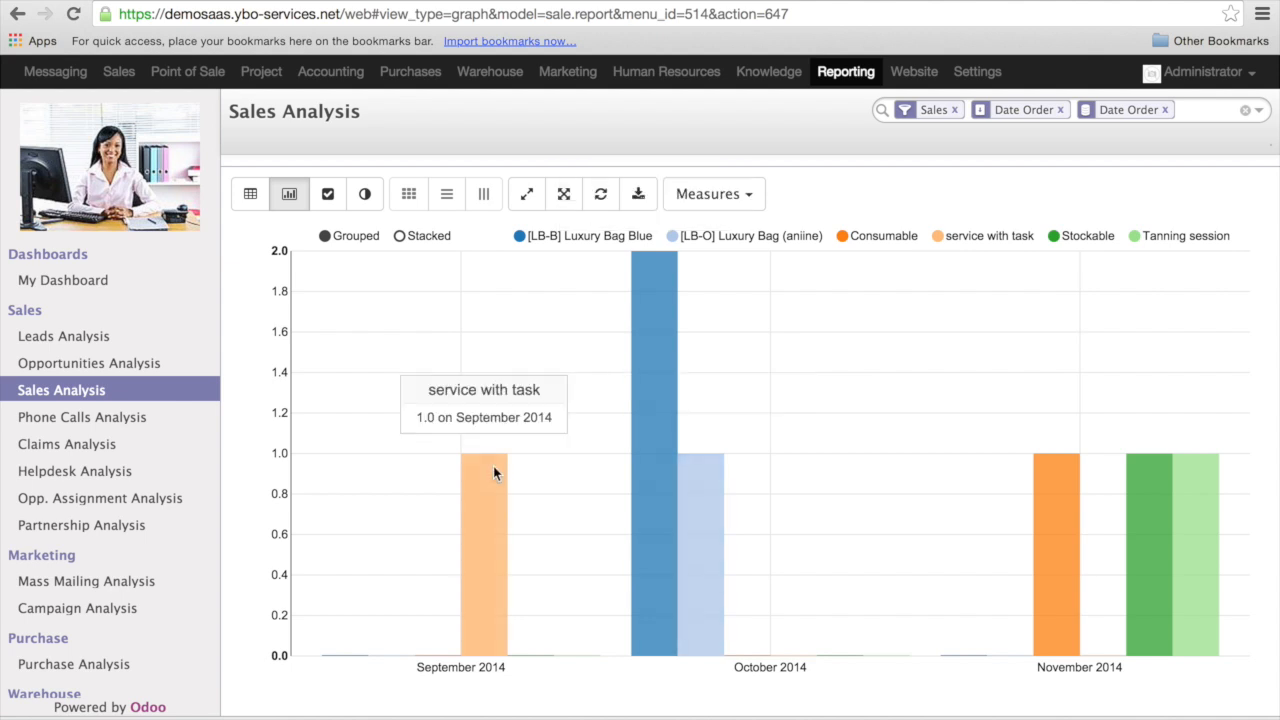
scroll(493, 473, "up", 3)
left_click(327, 328)
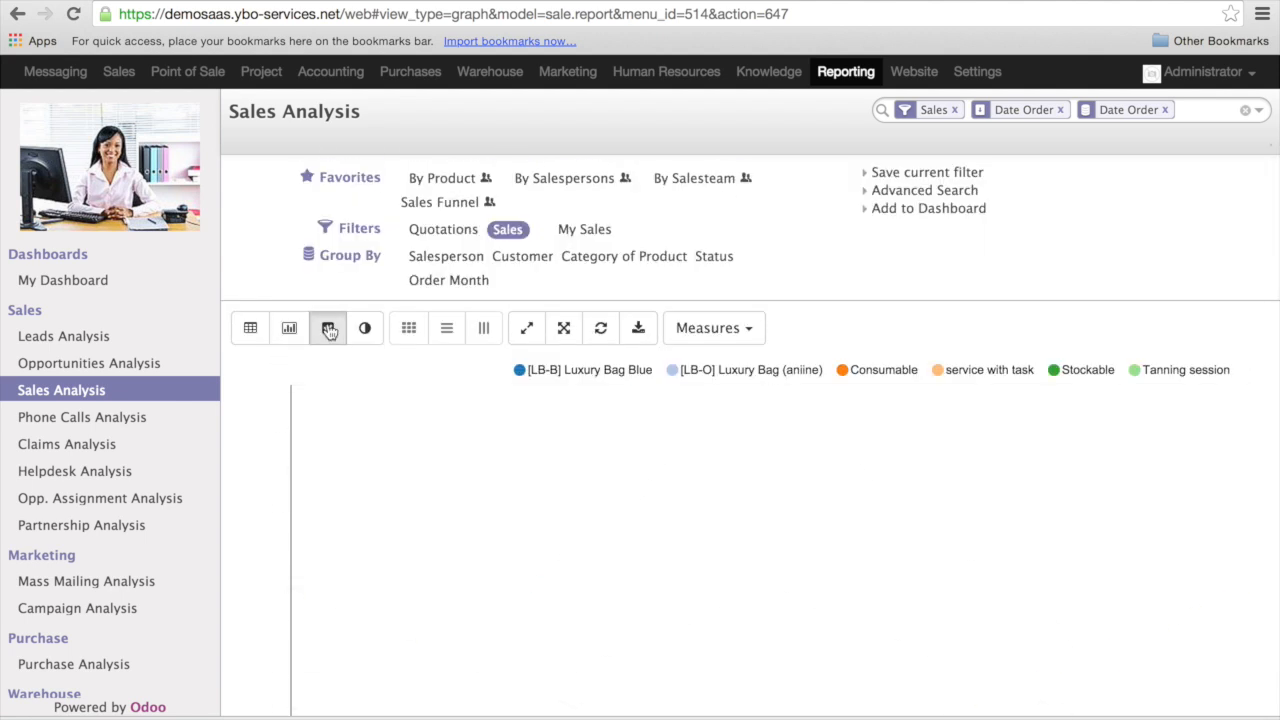
scroll(481, 475, "down", 3)
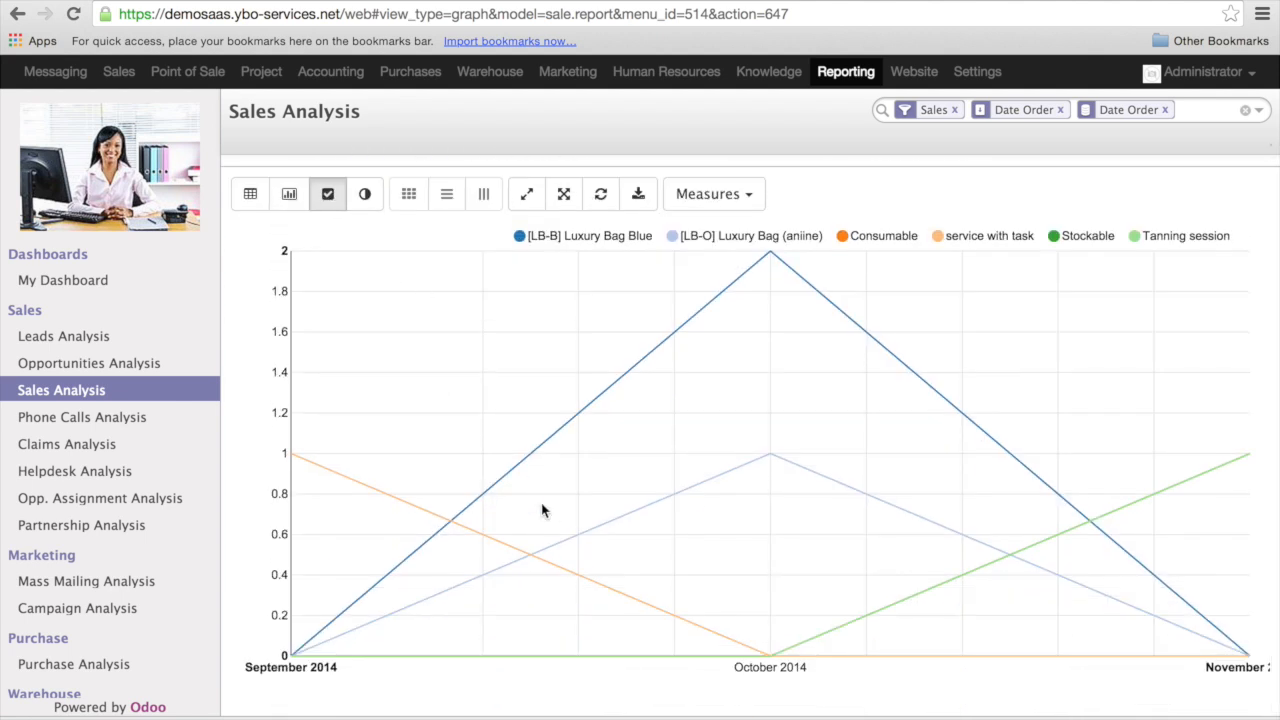
scroll(542, 510, "up", 3)
left_click(250, 328)
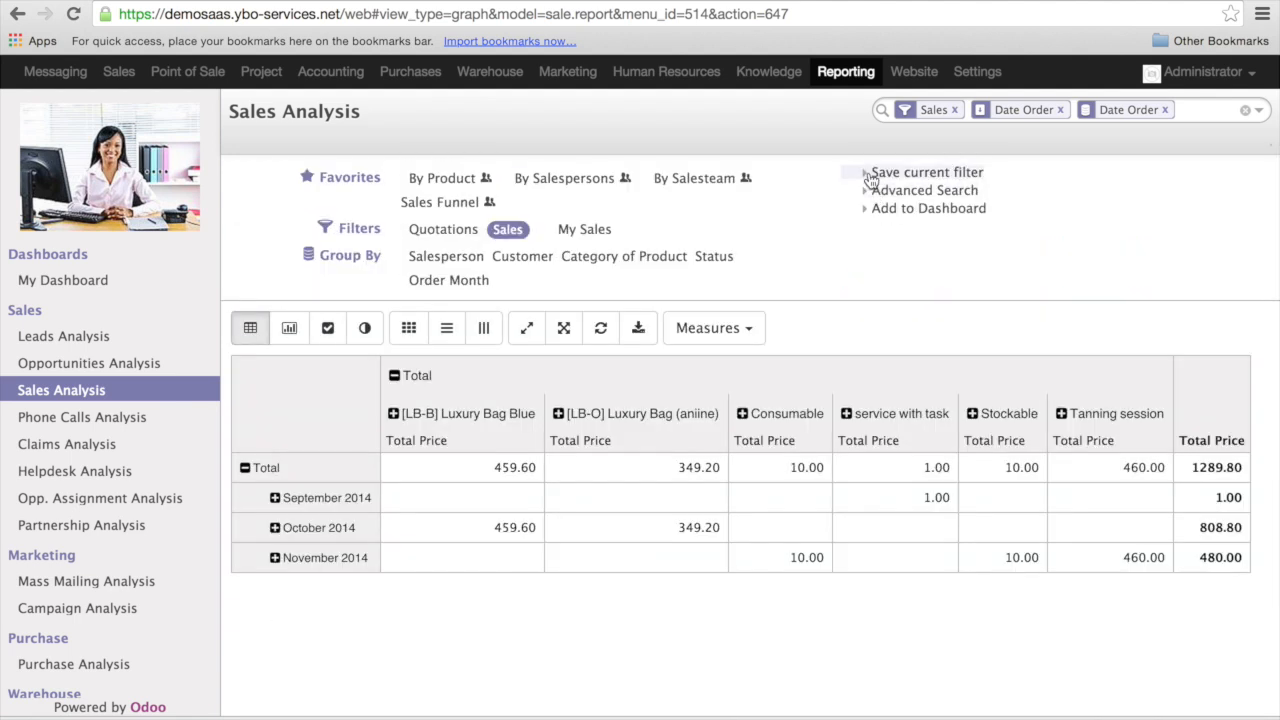
- Apply an advanced search condition on the sales report where Order Status is Quotation
left_click(871, 191)
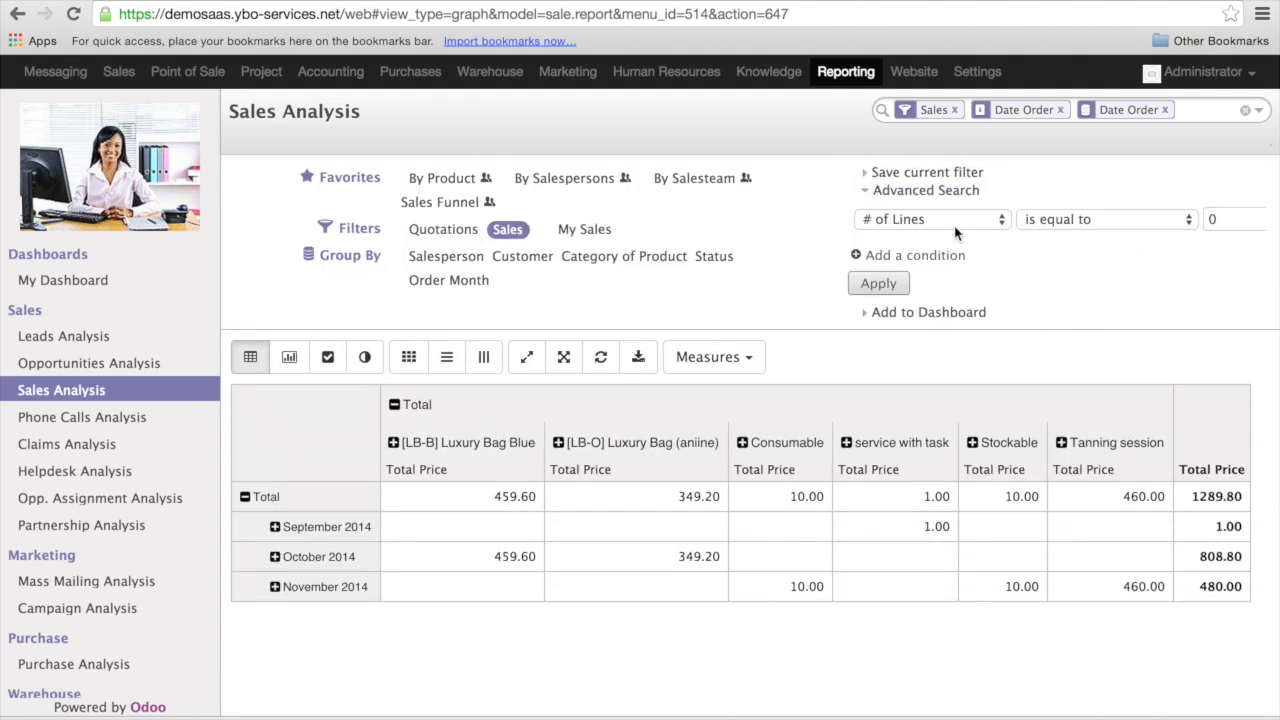
left_click(1006, 219)
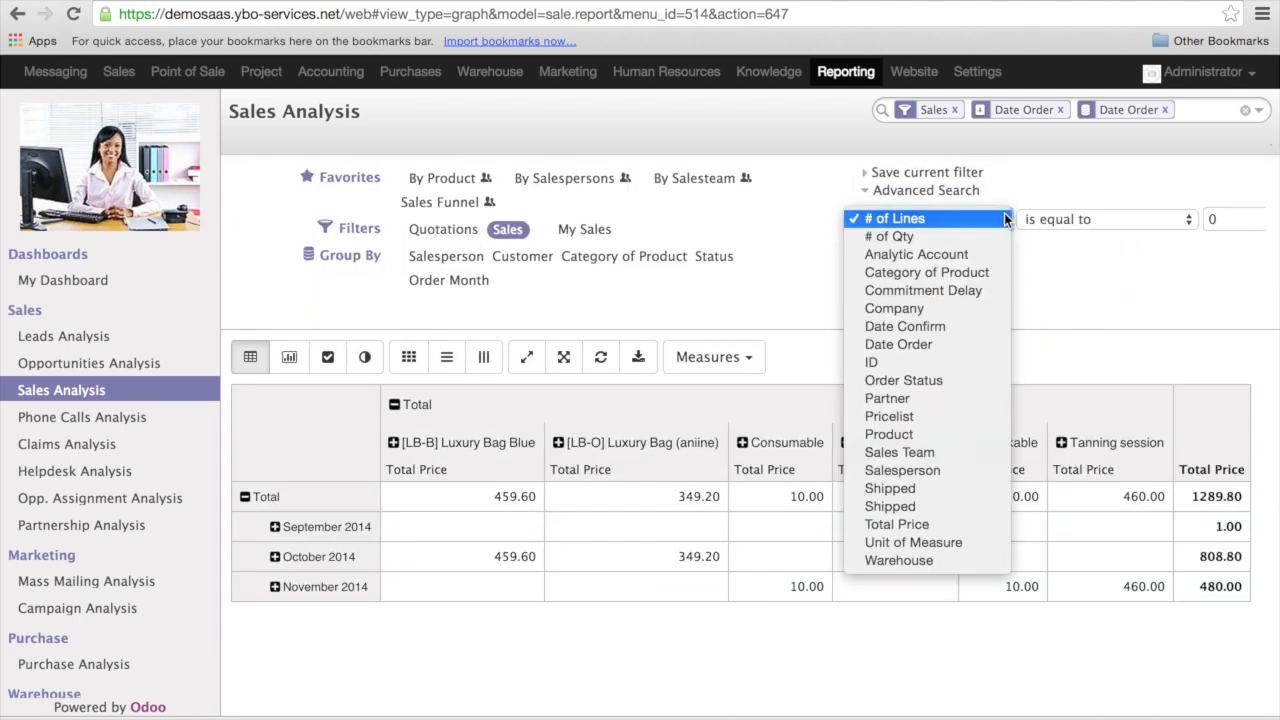
left_click(989, 380)
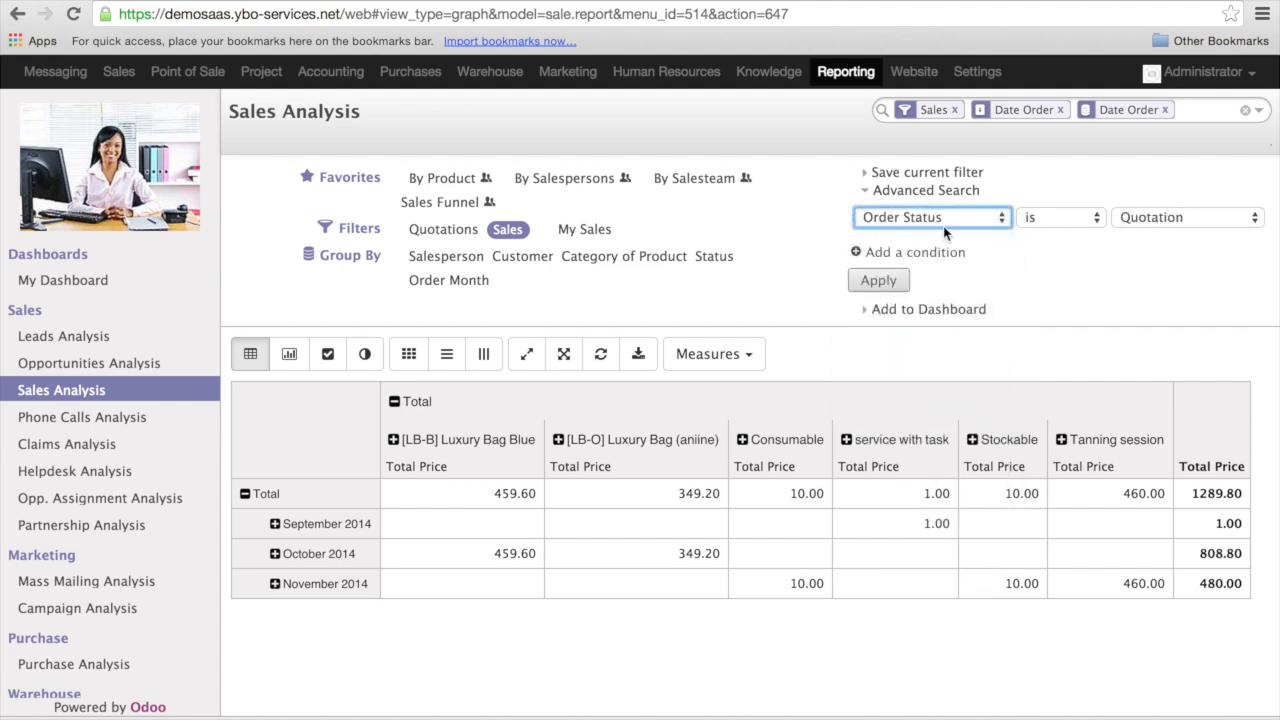
left_click(1172, 218)
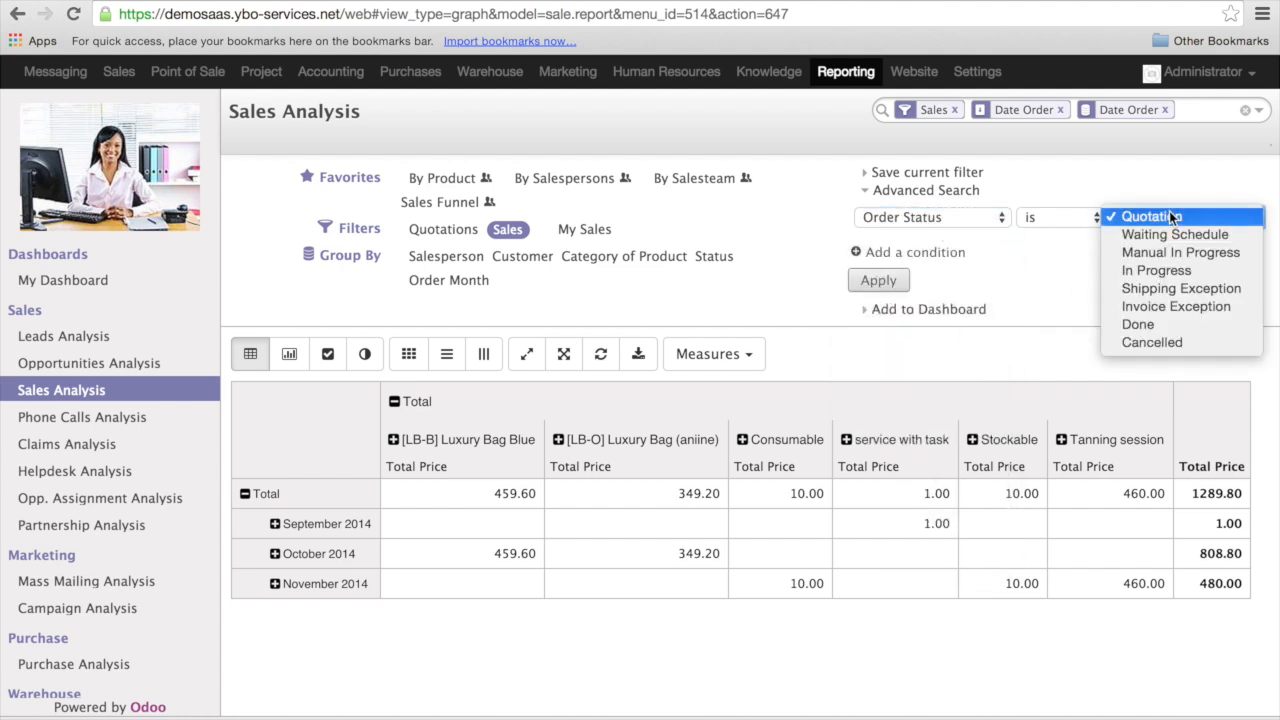
left_click(1228, 218)
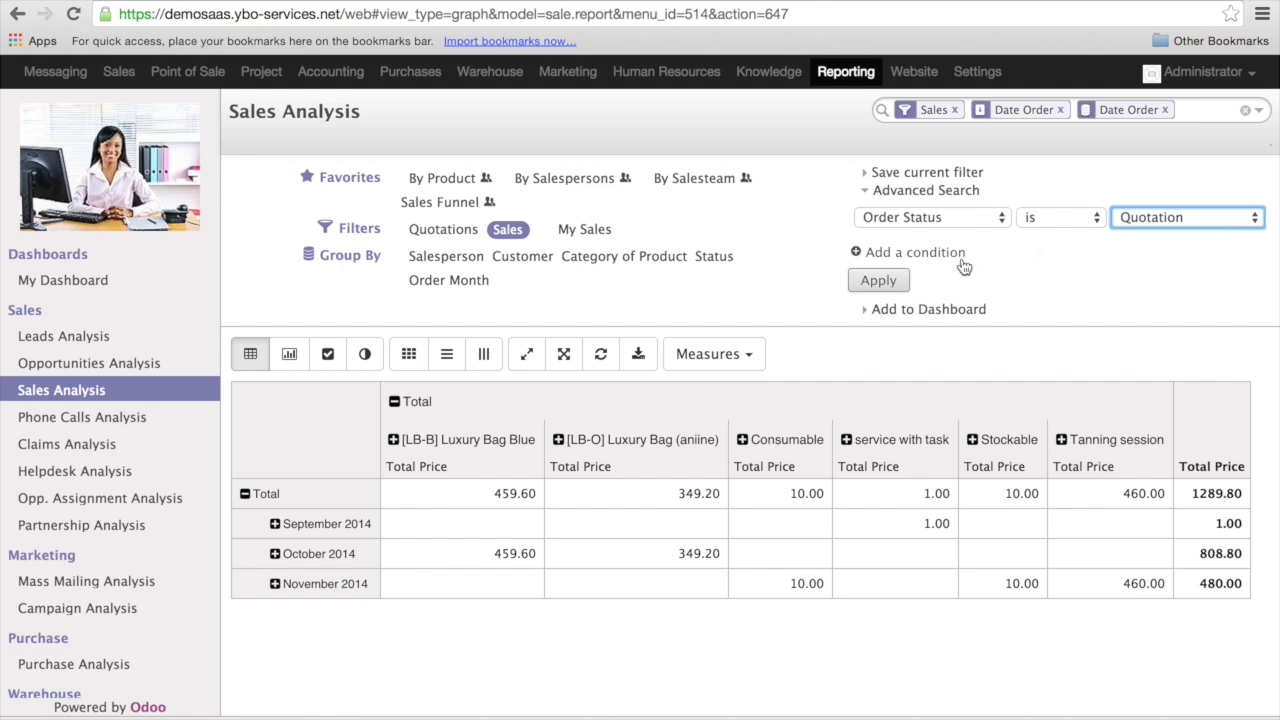
left_click(884, 281)
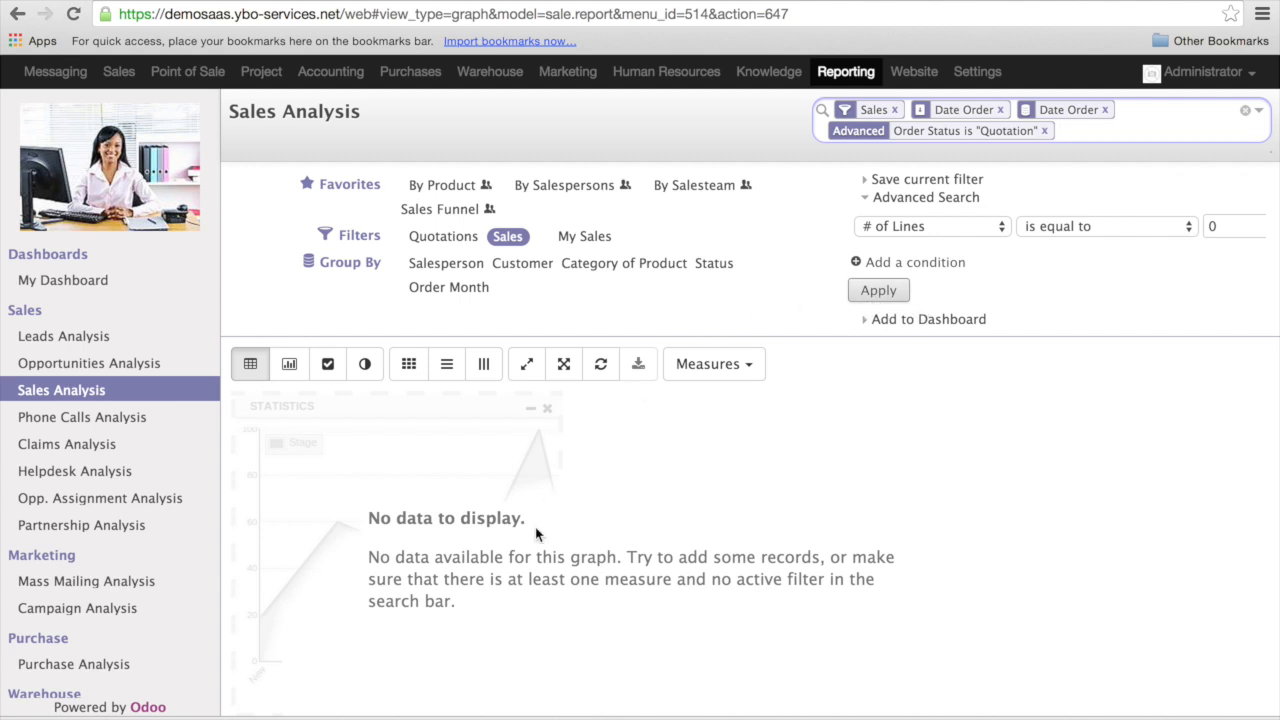
- Clear all active search filters and groupings, apply the By Product favorite and look through its monthly product rows
left_click(512, 241)
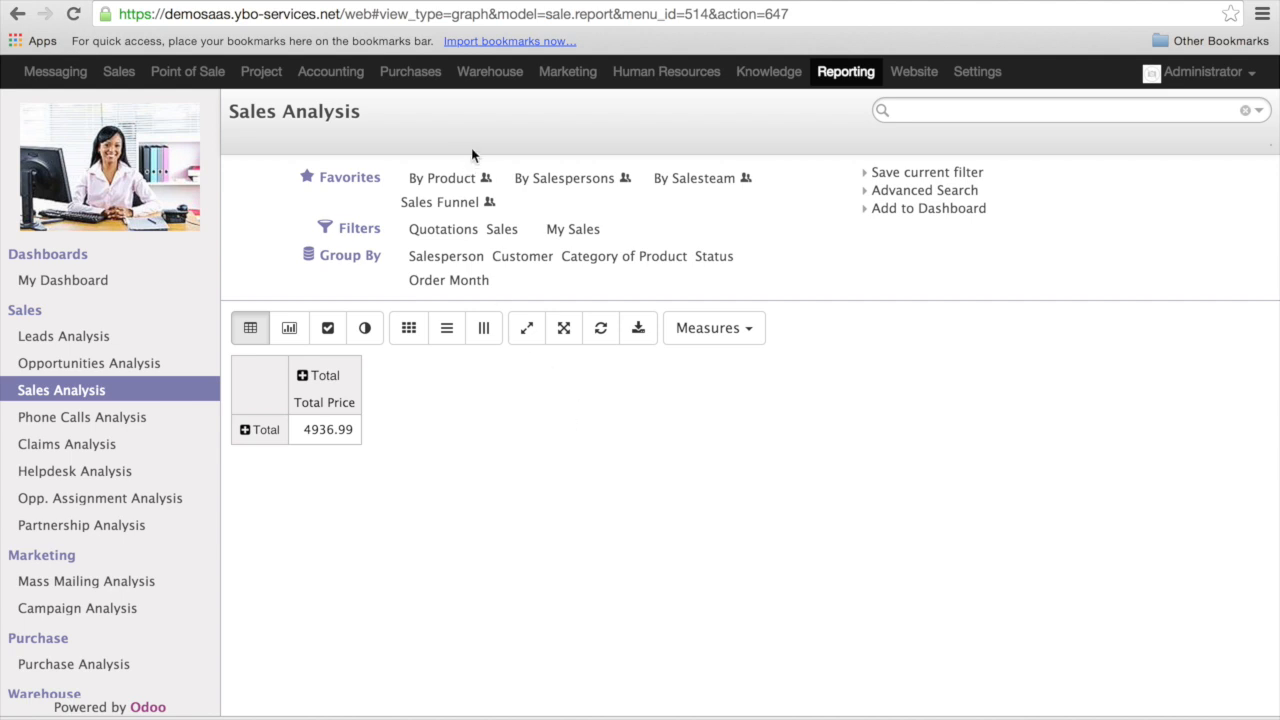
mouse_move(469, 187)
left_click(470, 187)
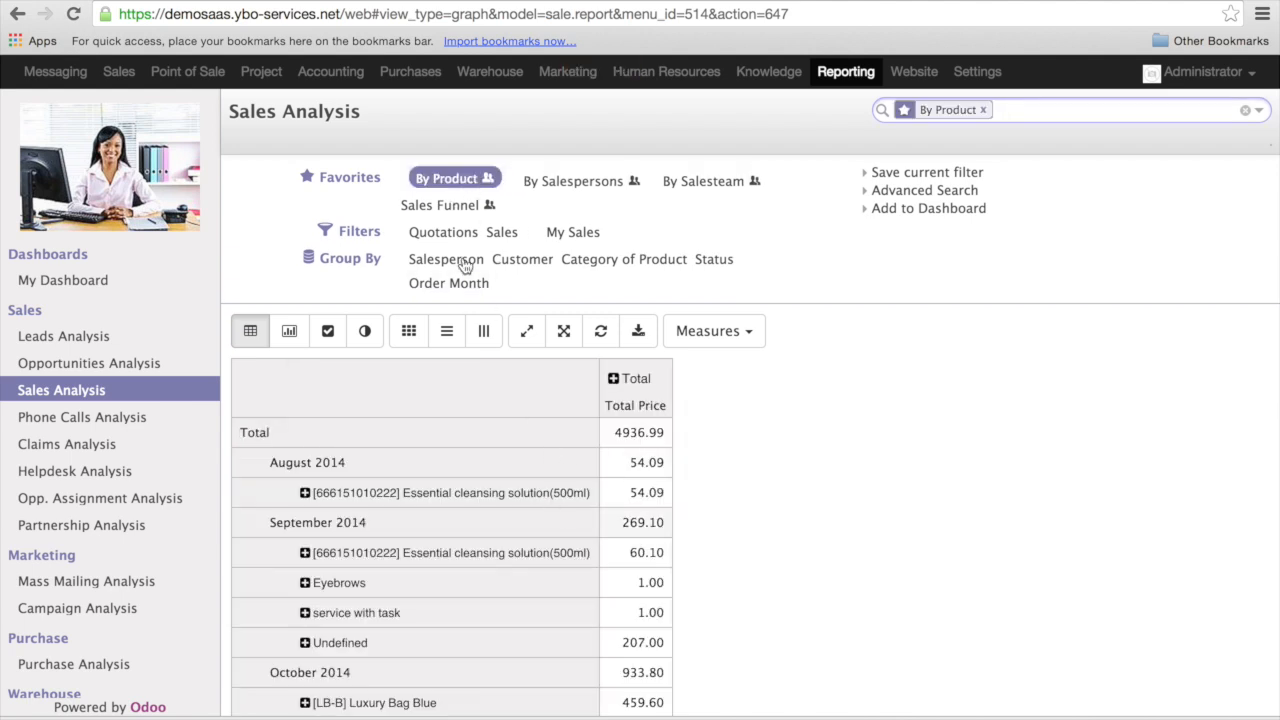
scroll(505, 522, "down", 5)
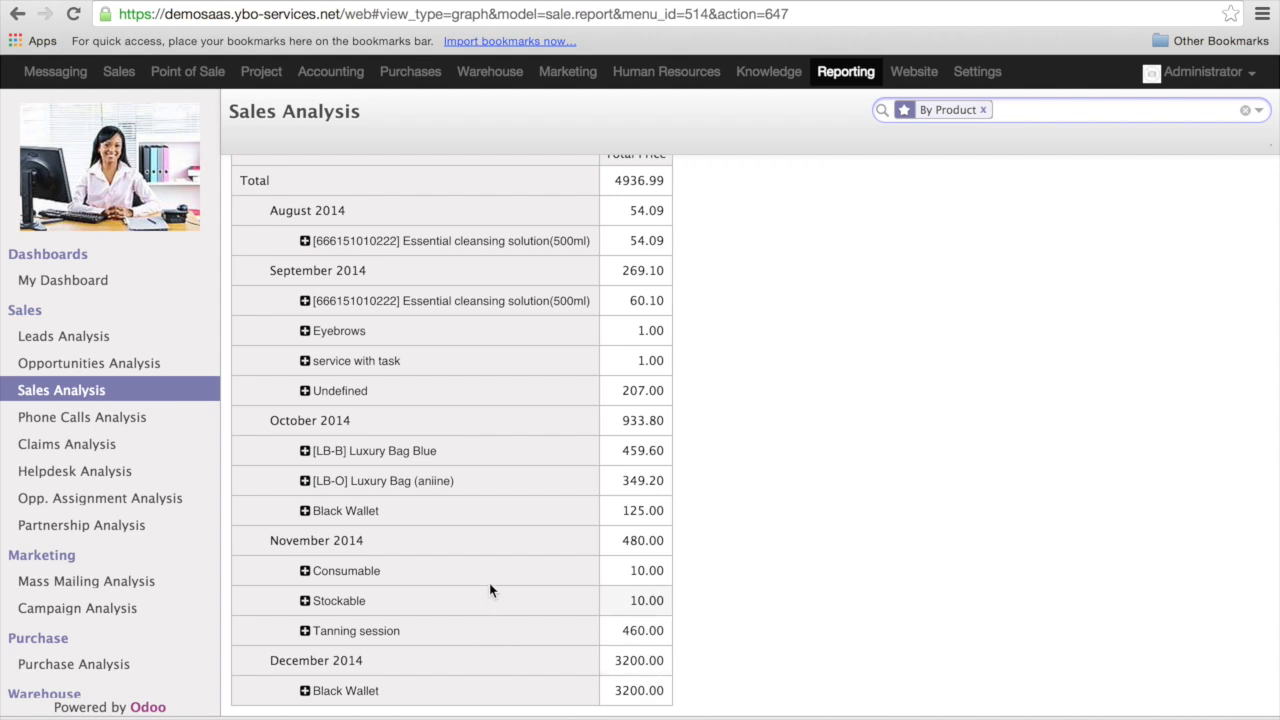
scroll(496, 676, "up", 3)
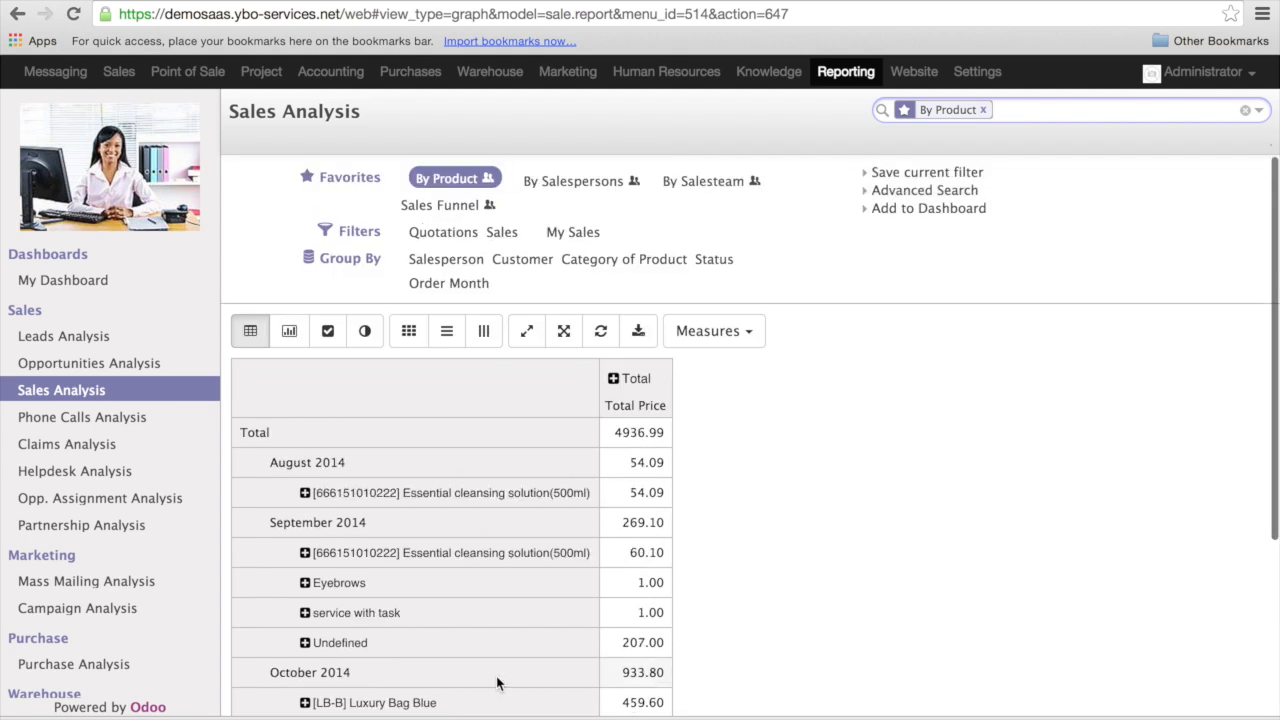
- Add the Sales filter to the By Product view, and switch to the By Salespersons favorite to look through its monthly rows
left_click(503, 235)
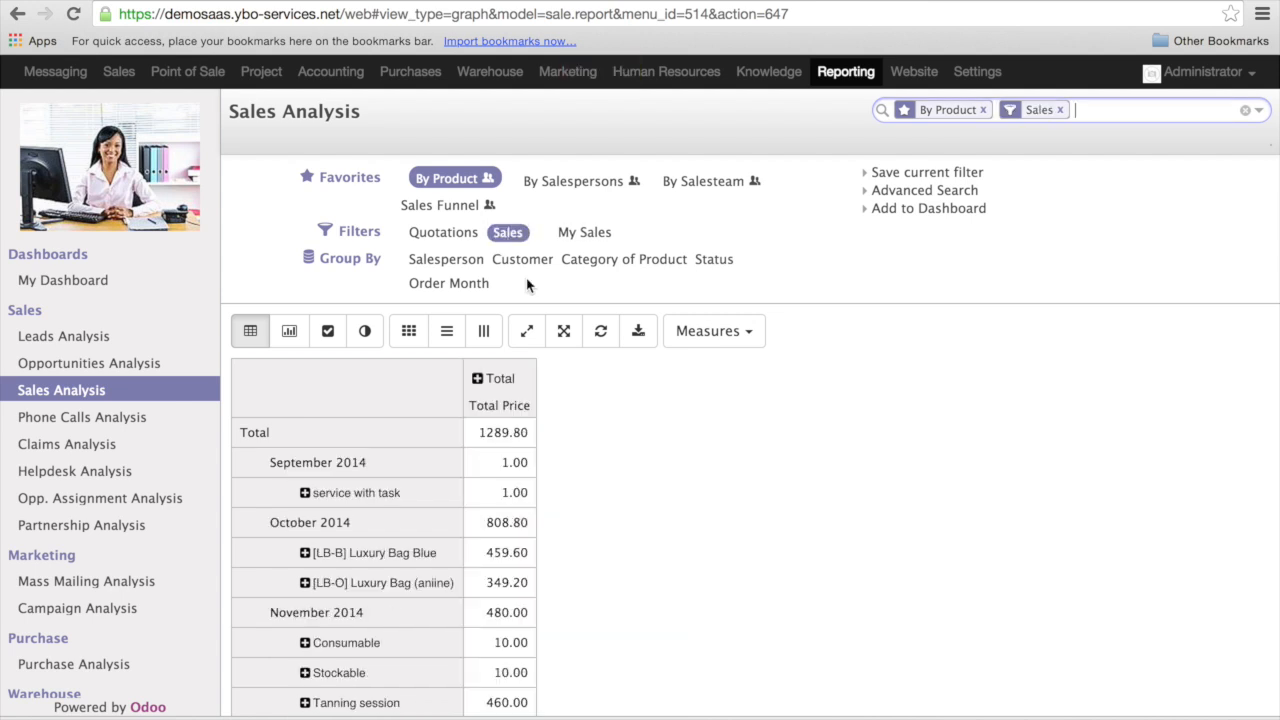
left_click(578, 184)
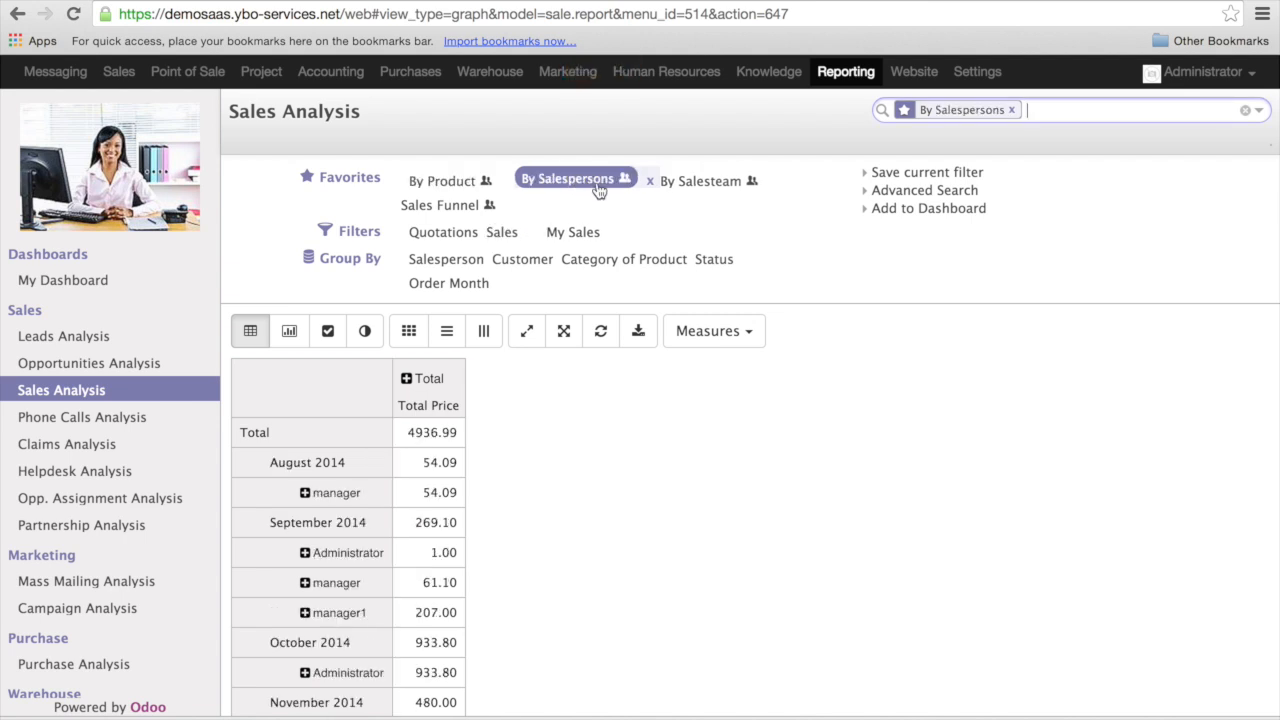
scroll(355, 518, "down", 2)
scroll(355, 520, "down", 1)
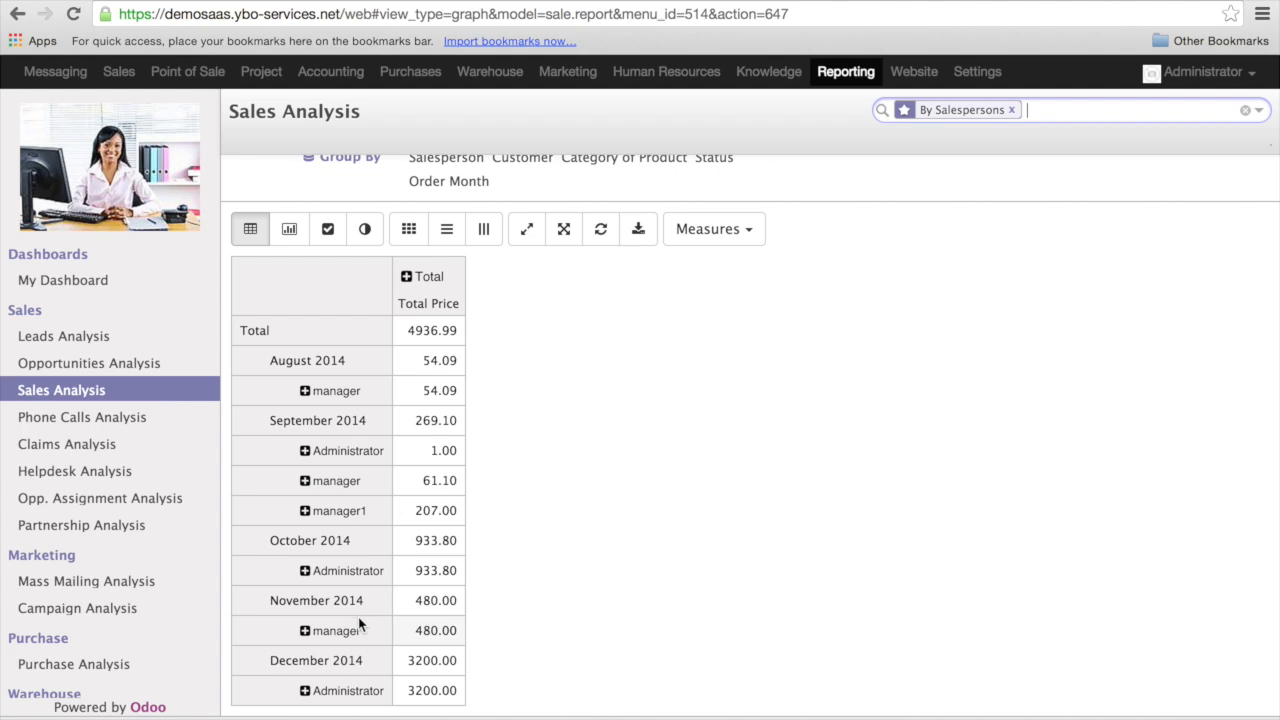
scroll(586, 540, "up", 1)
scroll(586, 541, "up", 4)
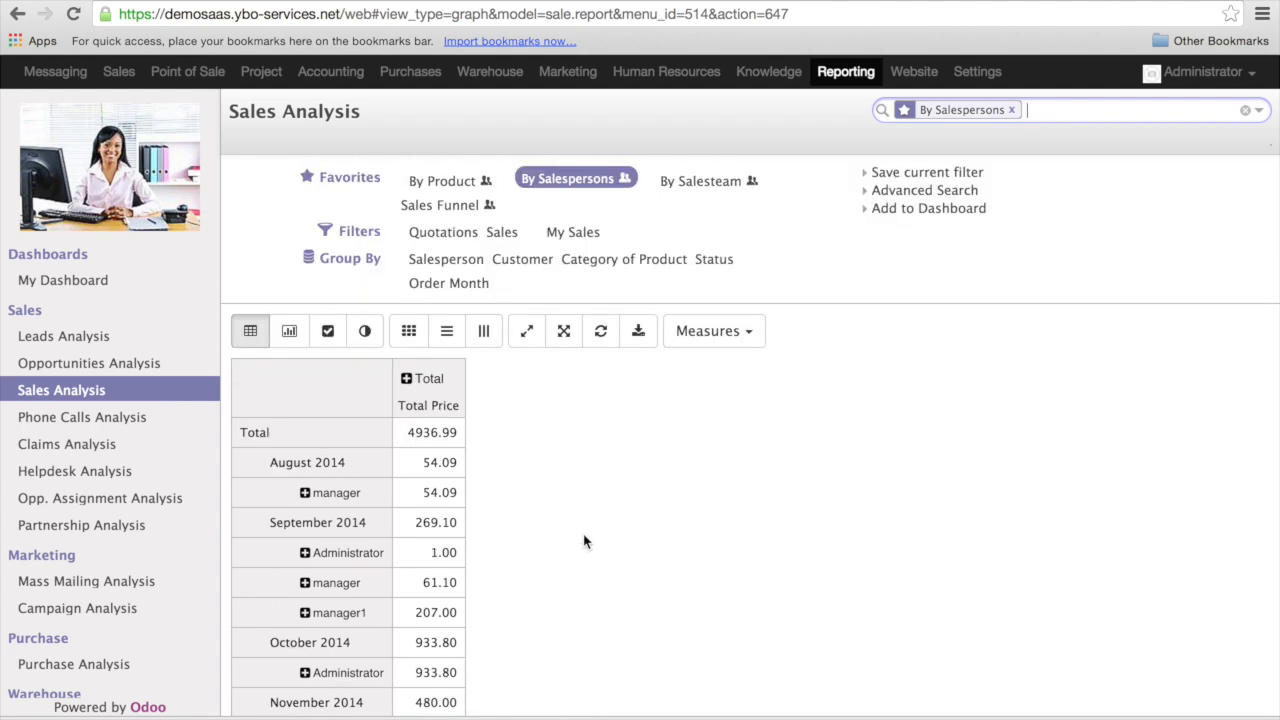
- View the sales report with the By Salesteam favorite and switch to the Sales Funnel favorite
left_click(706, 184)
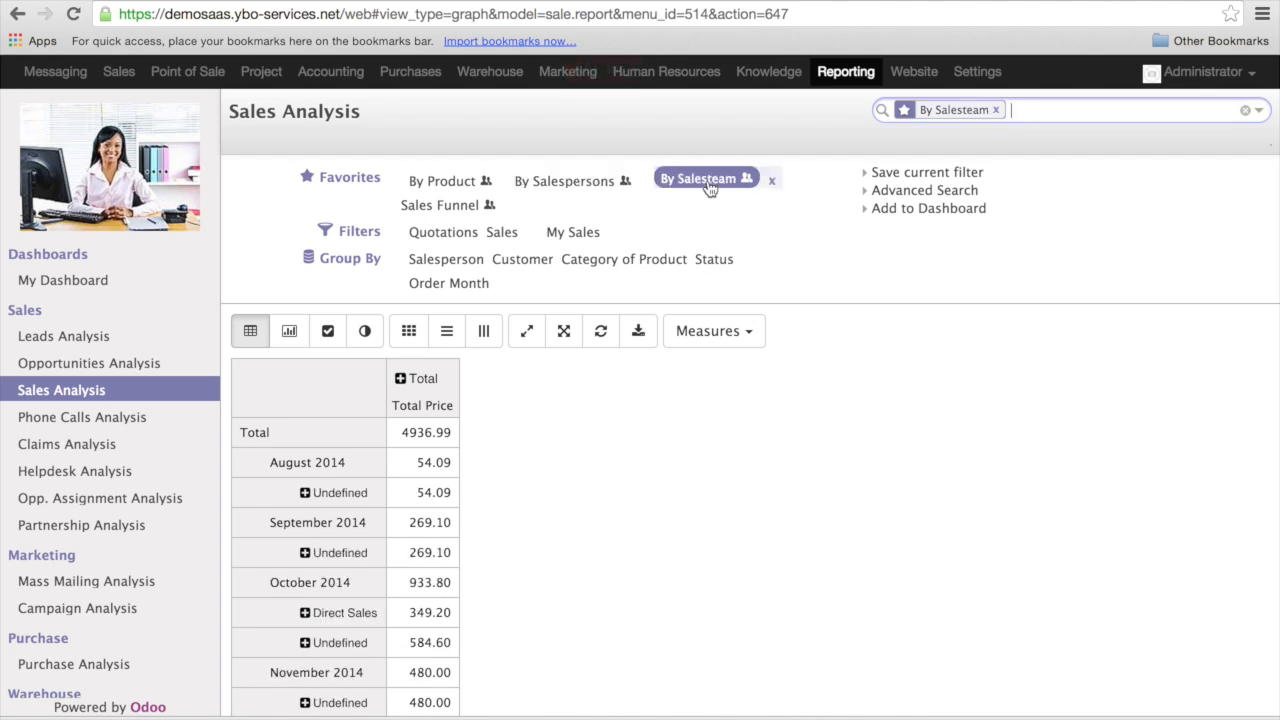
left_click(449, 205)
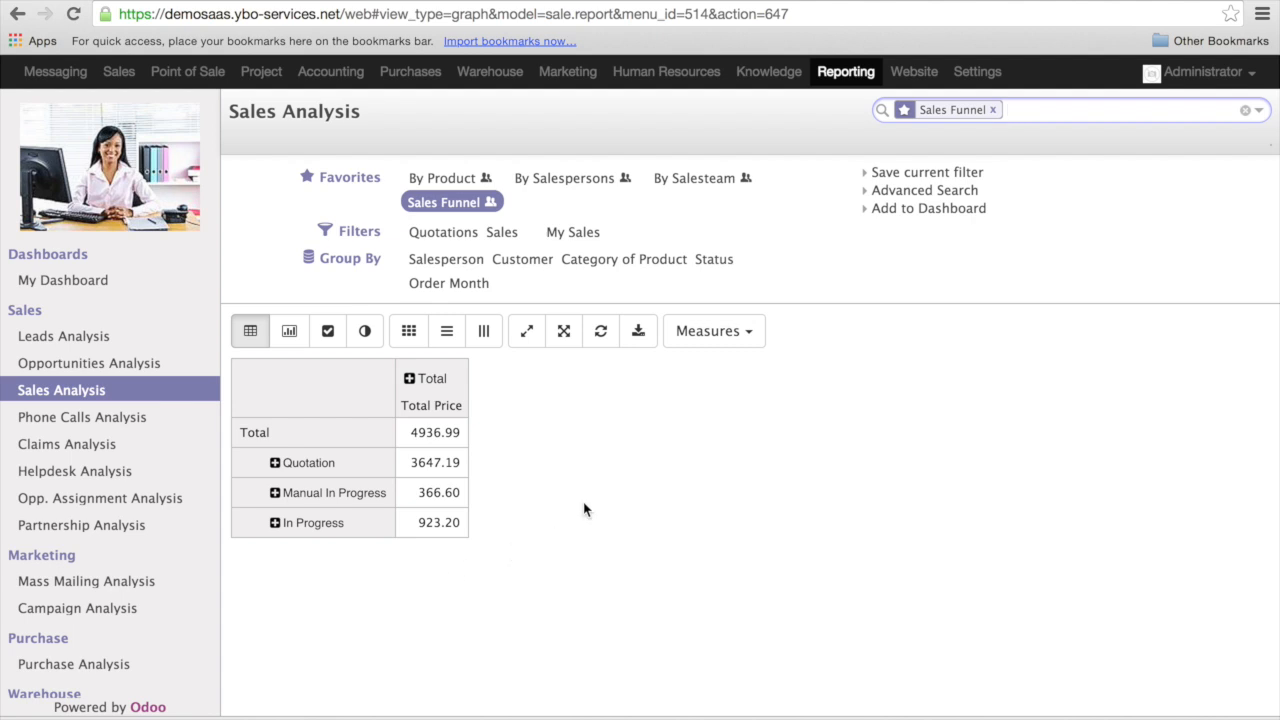
- Compare the Sales Funnel totals with the Quotations and Sales filters on separately and together, ending with only Sales active
left_click(453, 240)
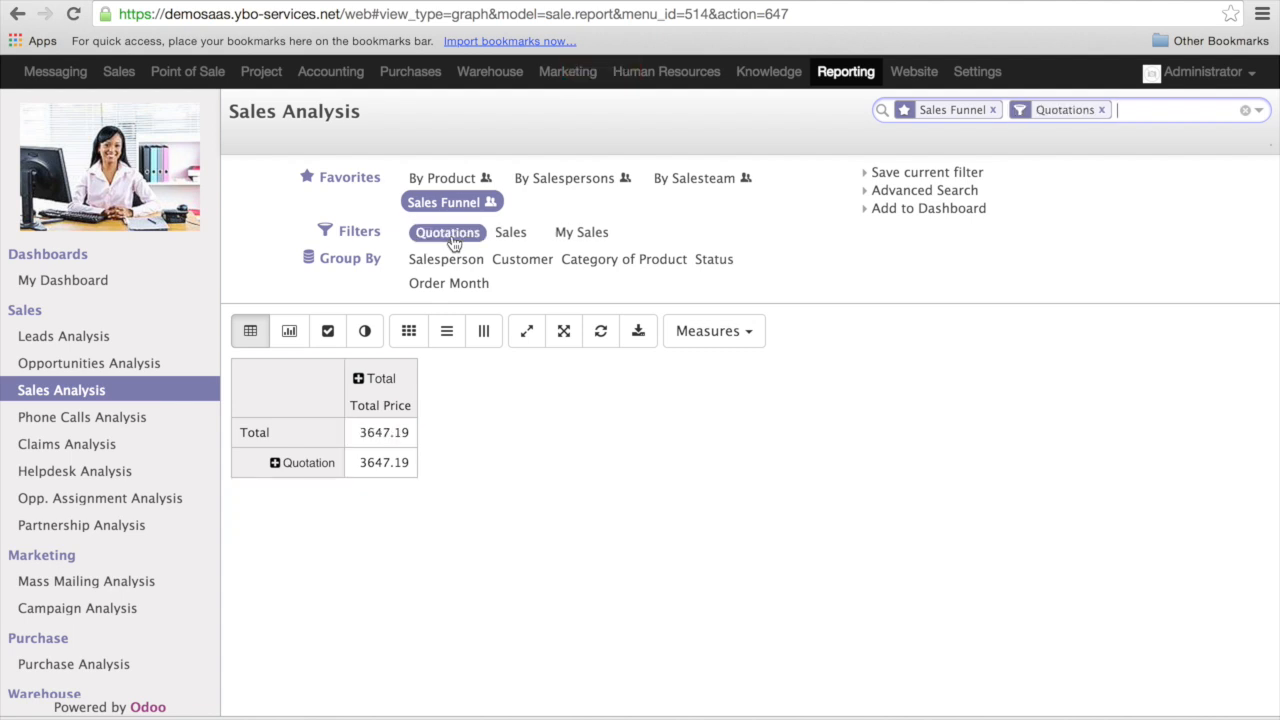
left_click(512, 233)
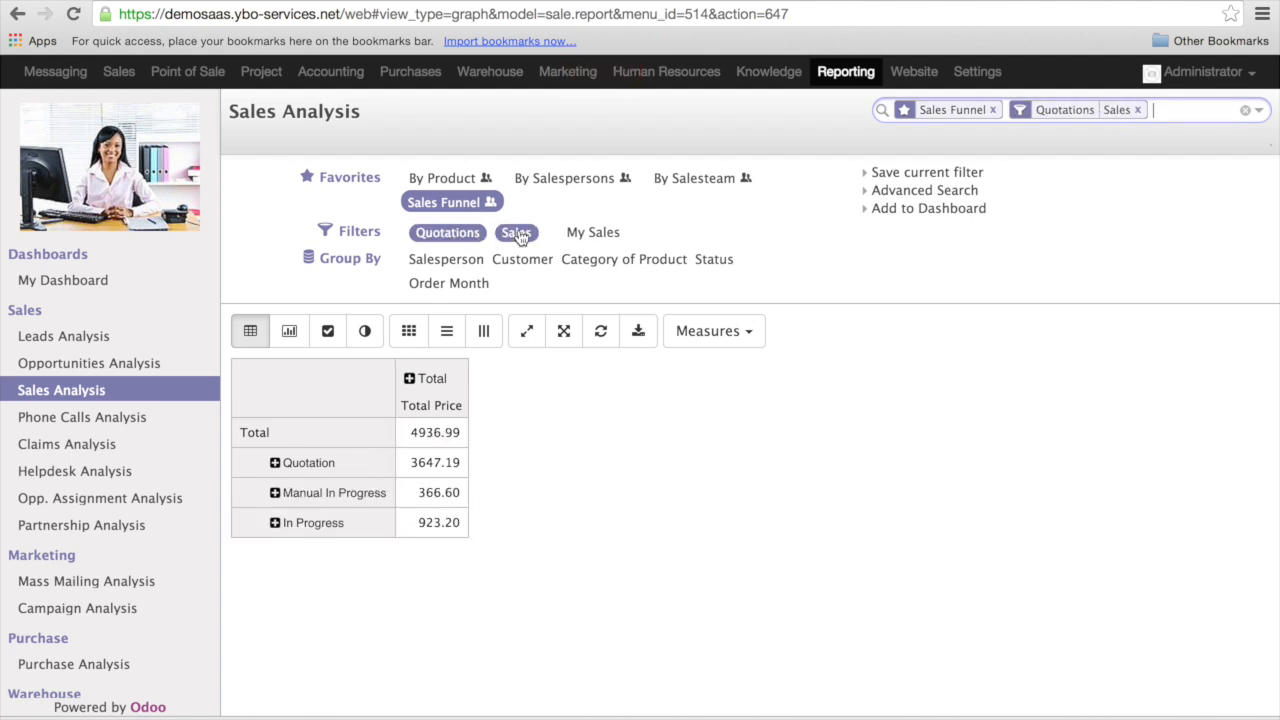
left_click(434, 237)
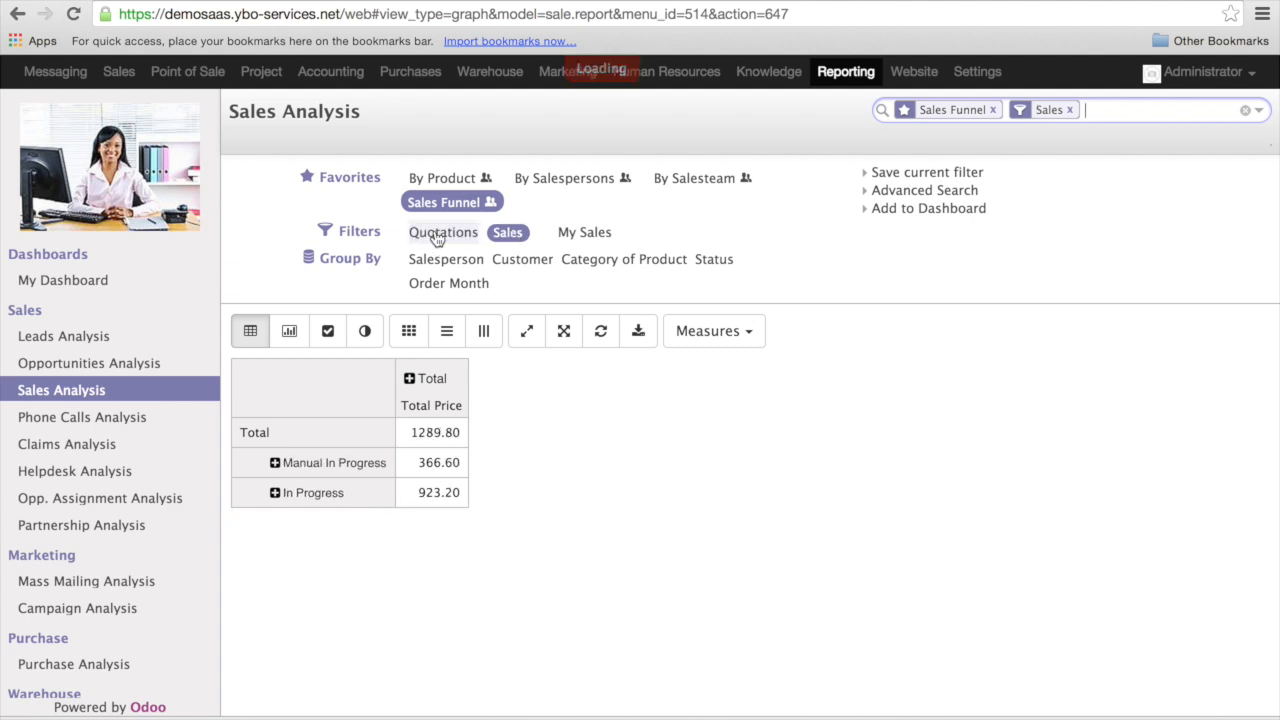
left_click(437, 236)
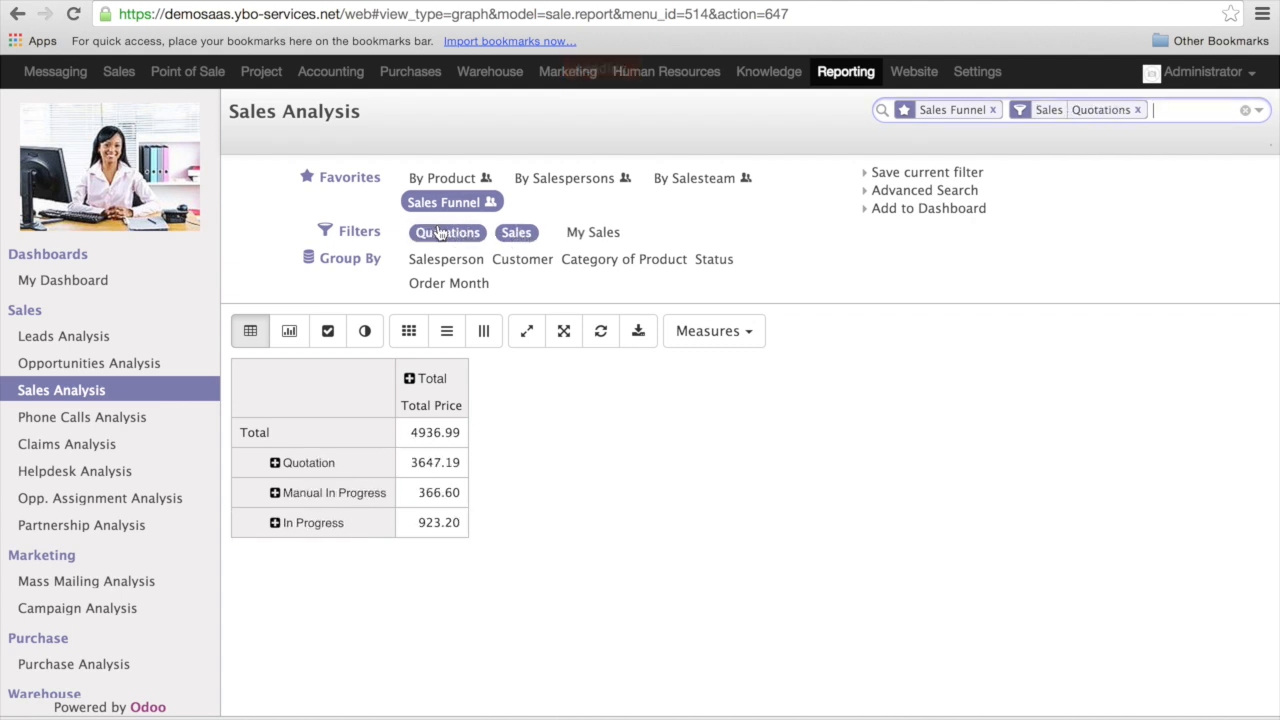
left_click(518, 235)
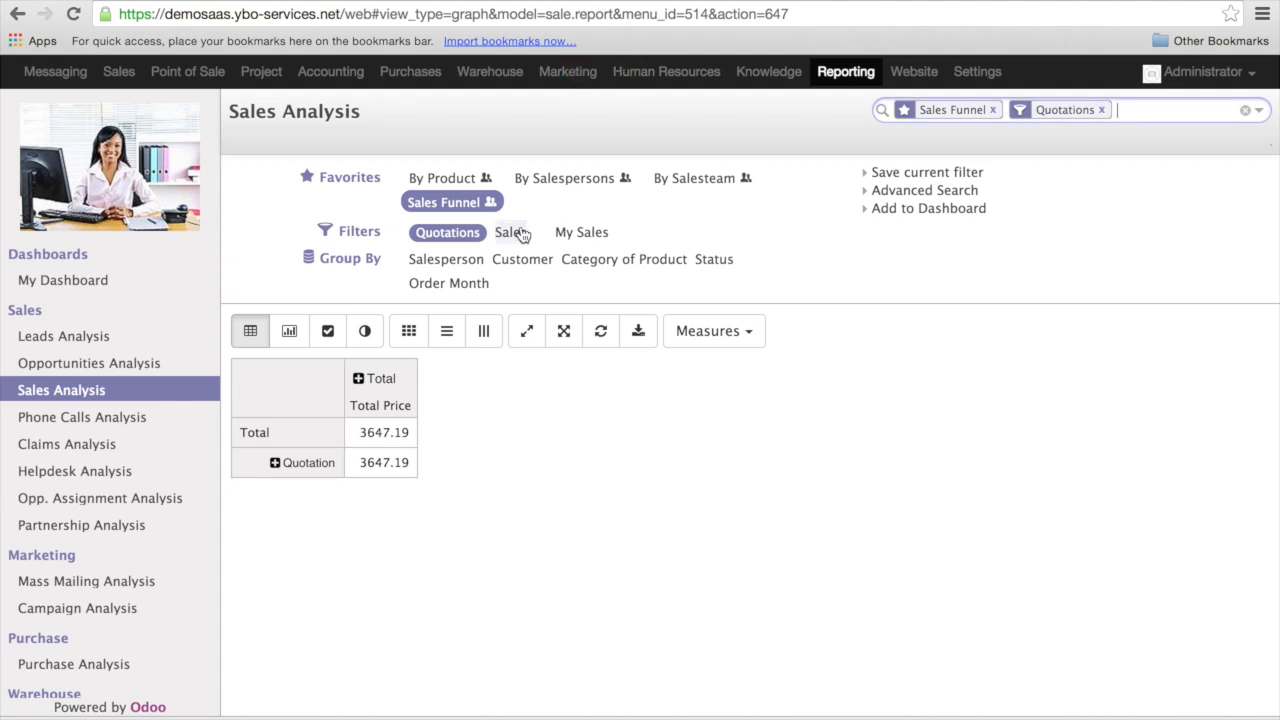
left_click(434, 235)
left_click(508, 234)
left_click(446, 236)
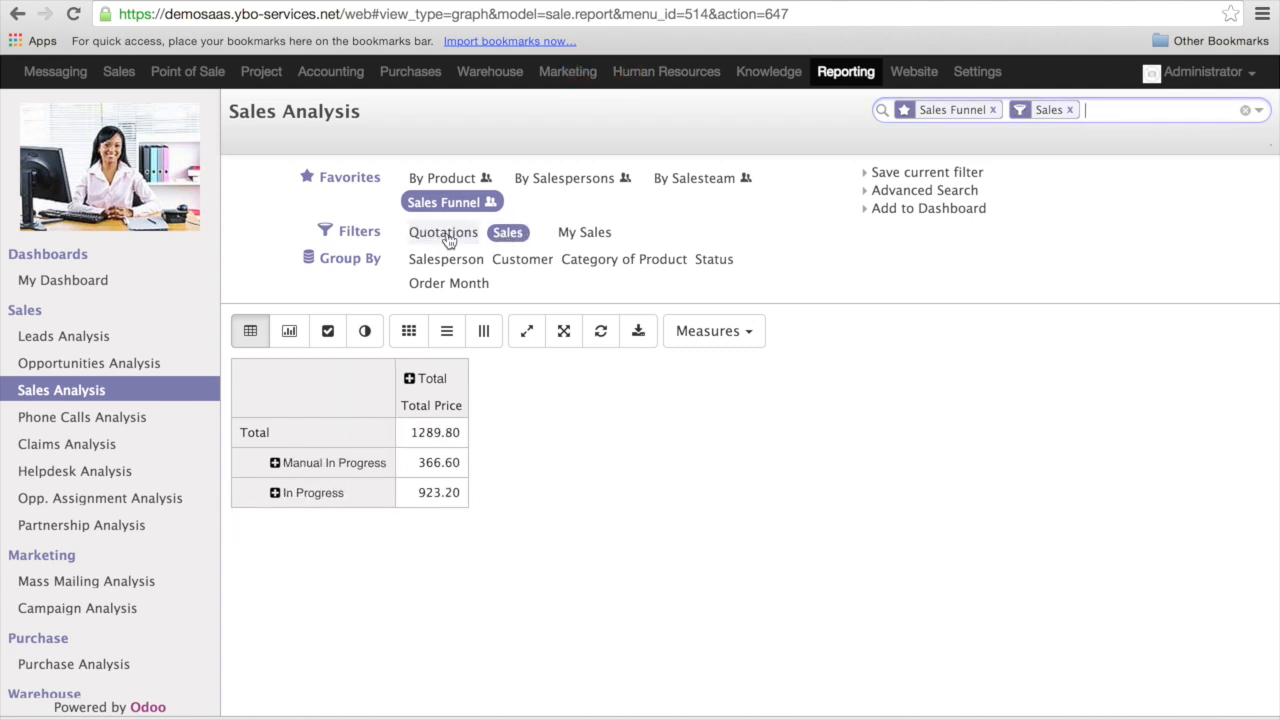
left_click(607, 240)
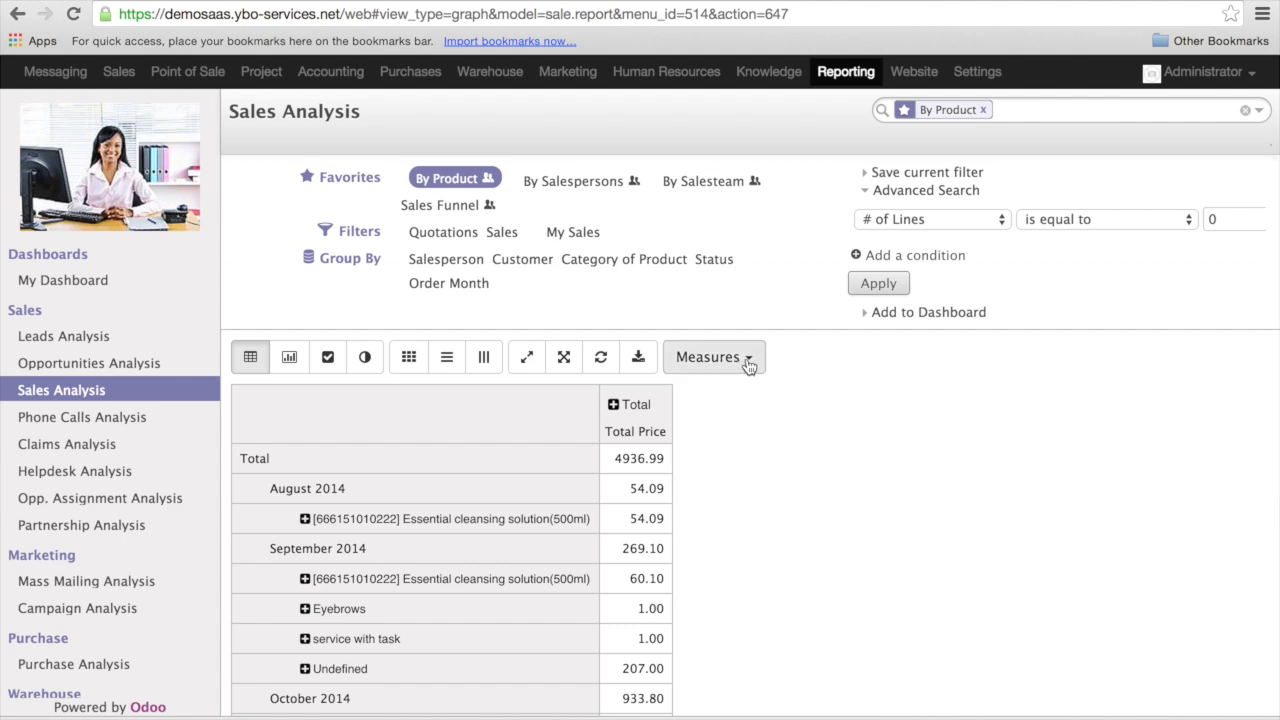
left_click(748, 362)
left_click(953, 403)
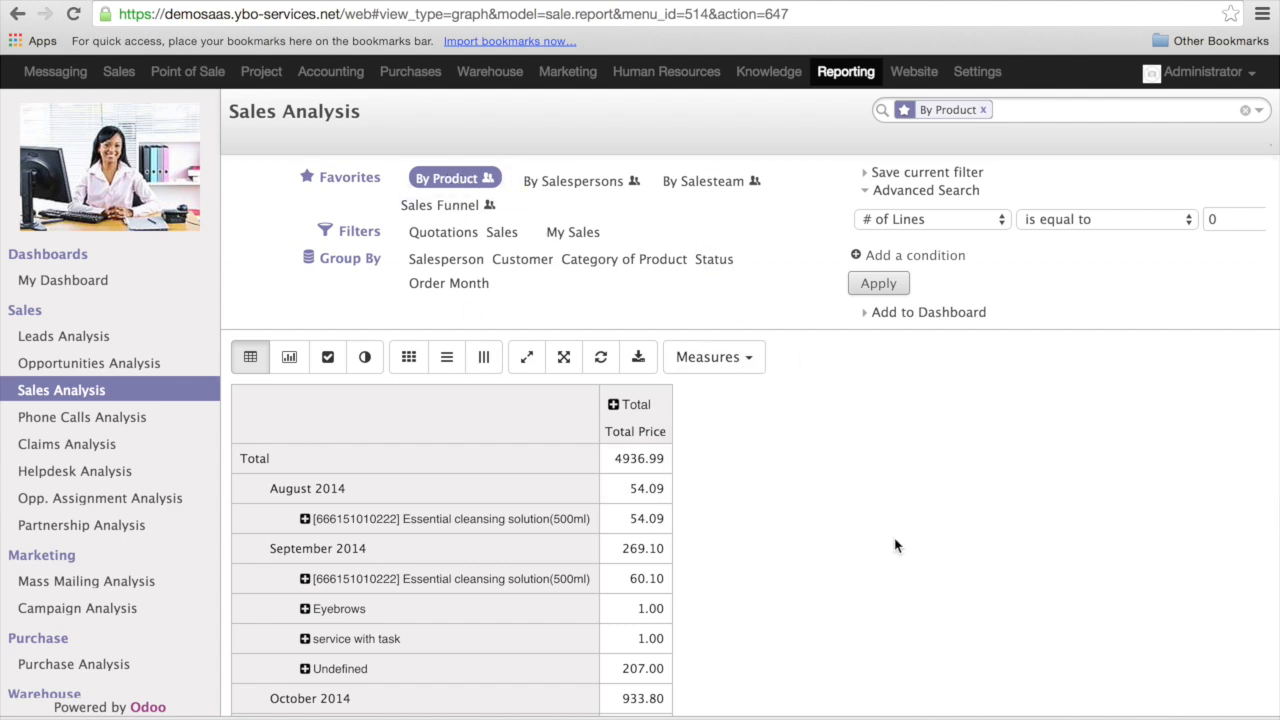
left_click(252, 360)
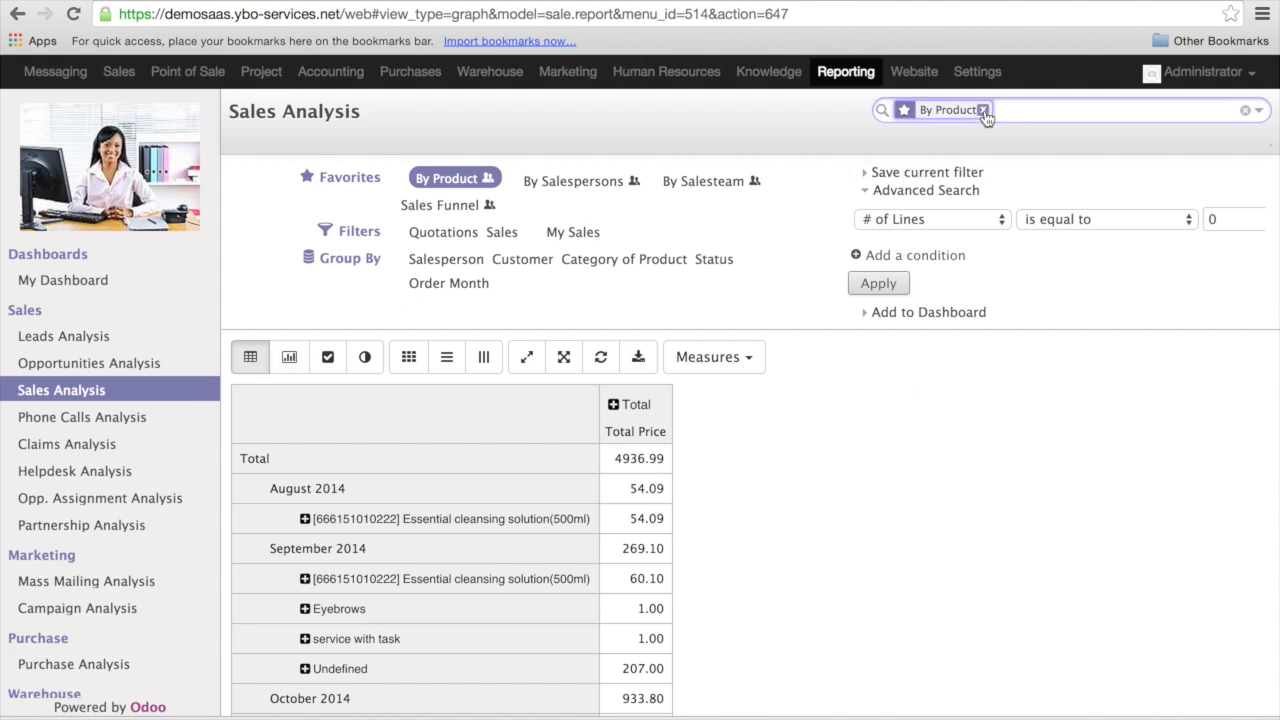
- Remove the By Product favorite from the search and break the Total row down by Salesperson
left_click(983, 110)
left_click(262, 458)
left_click(370, 488)
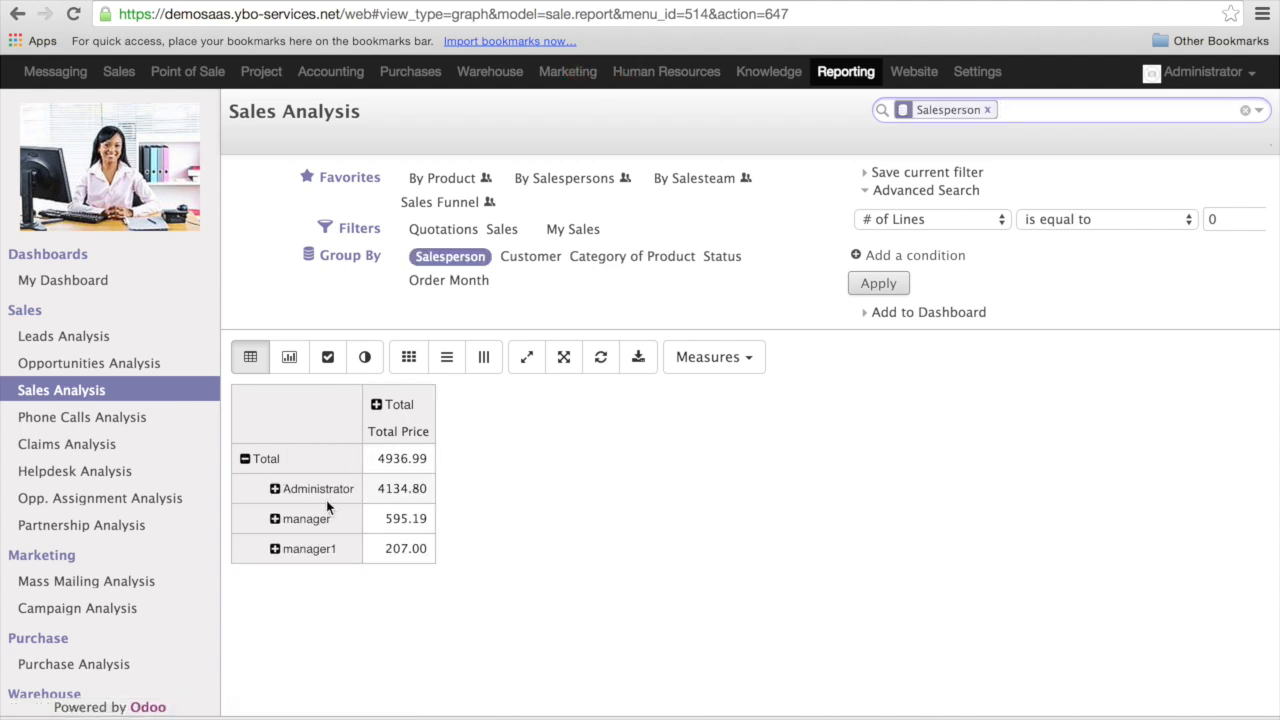
- Expand the Administrator row by Product in the sales table
left_click(326, 490)
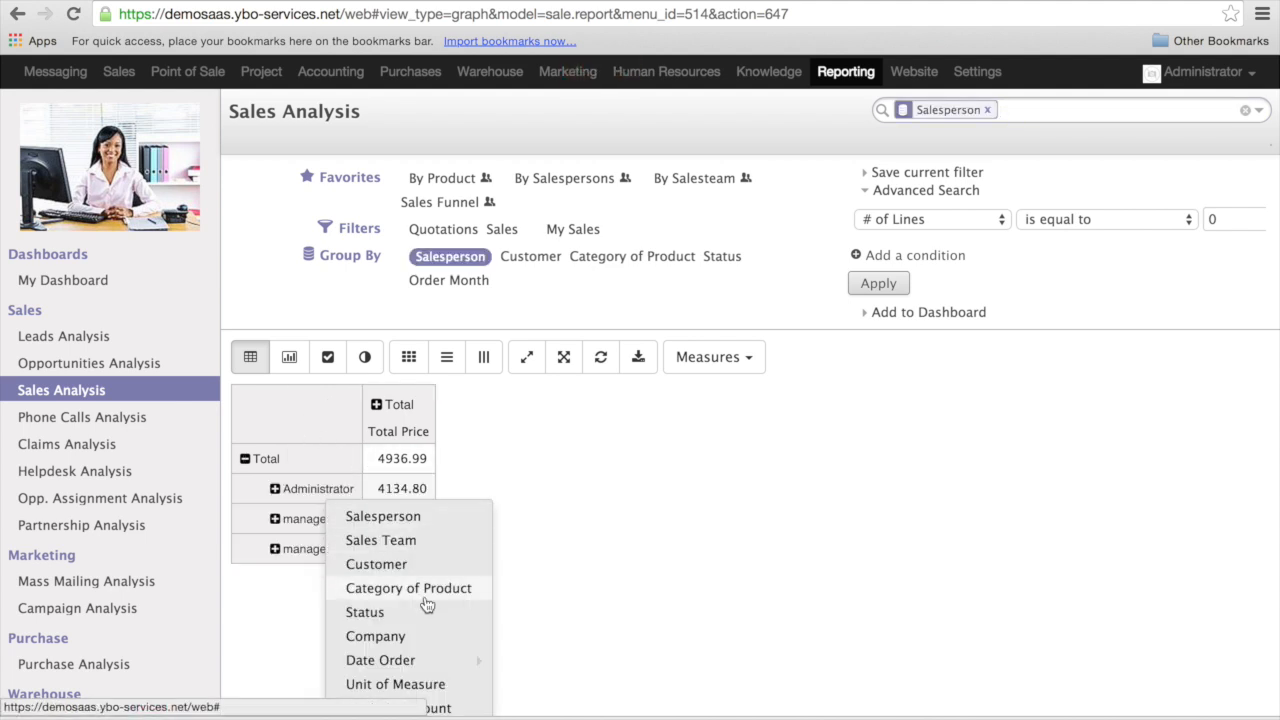
scroll(431, 640, "down", 3)
left_click(422, 679)
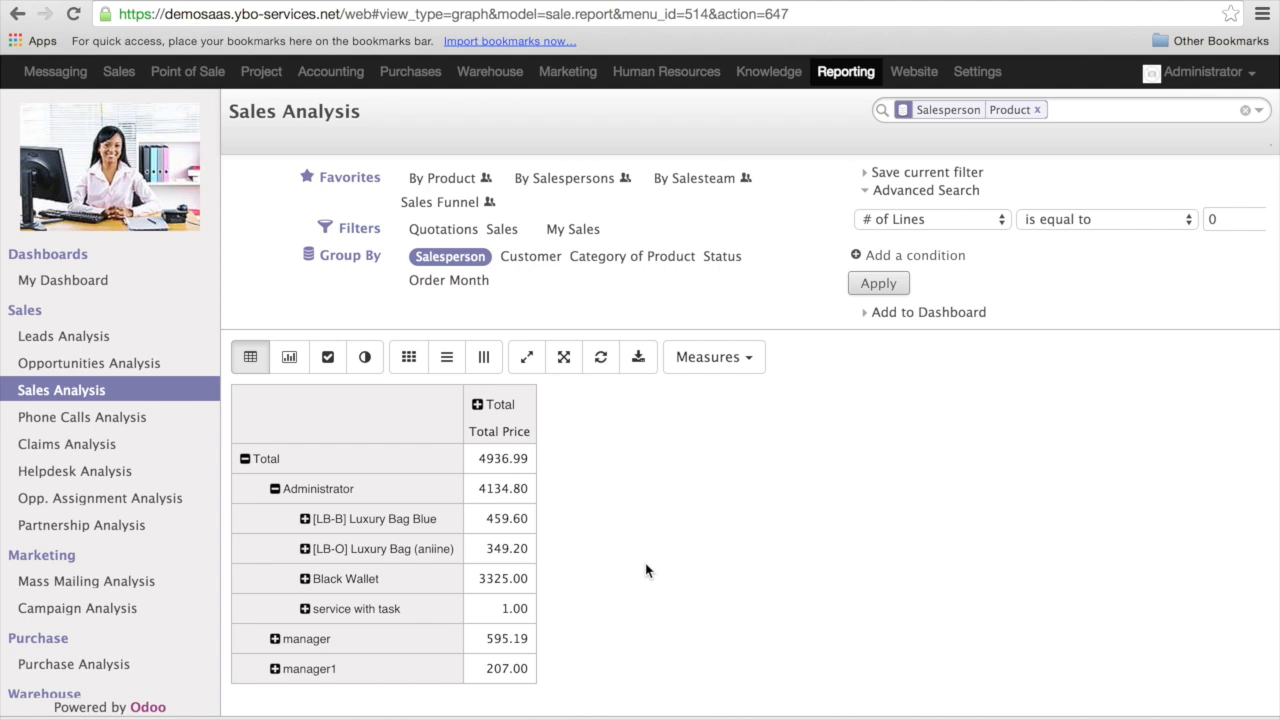
- Save the current Salesperson and Product grouping as a favorite filter named "test eva"
left_click(866, 174)
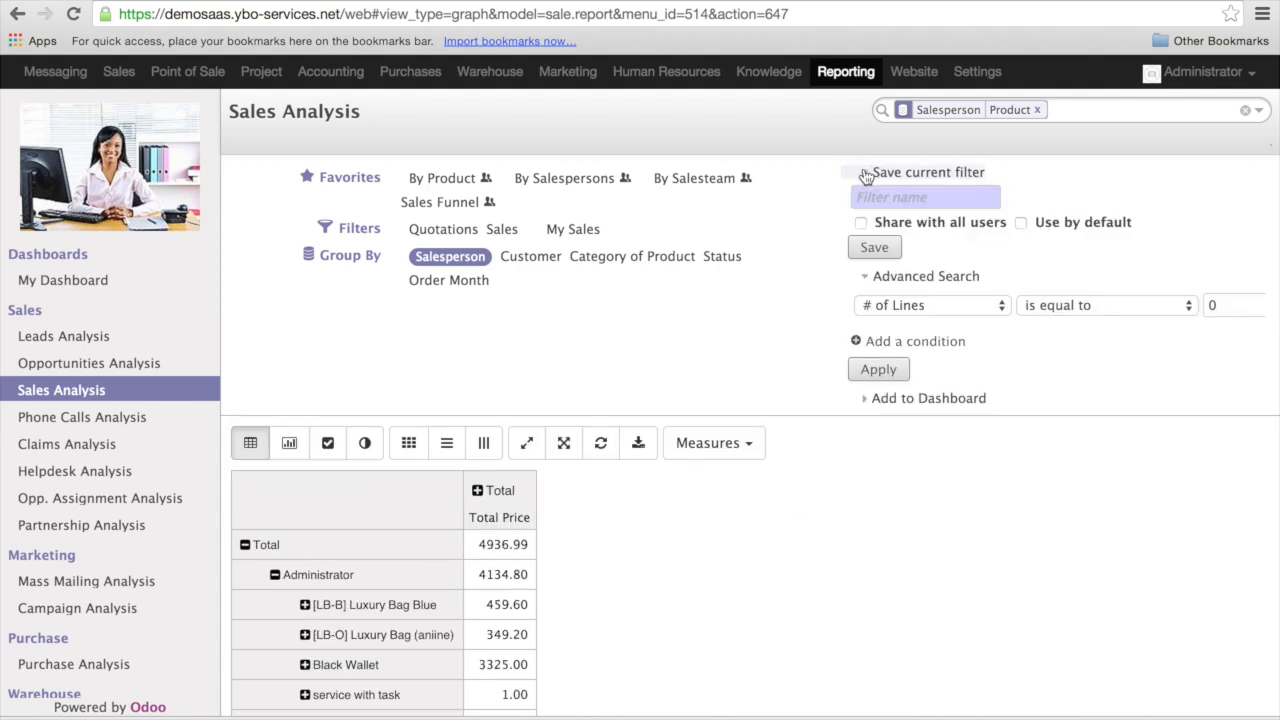
left_click(893, 196)
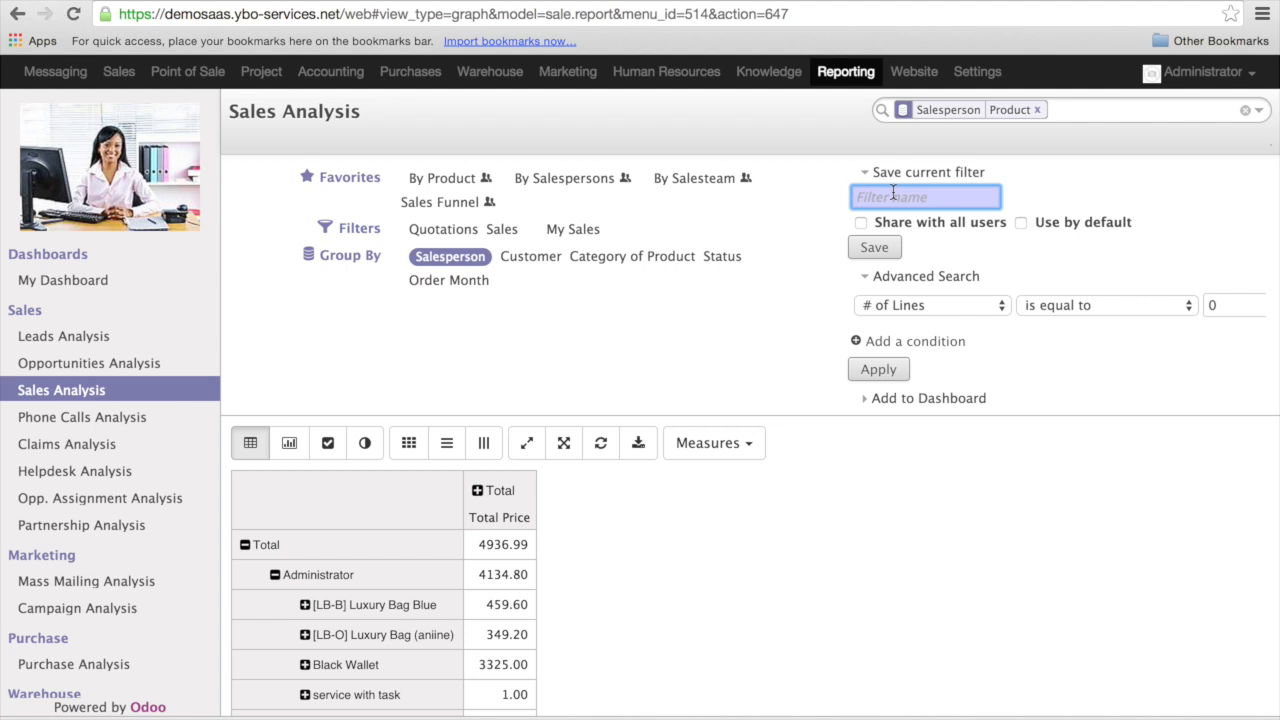
type("test eva")
left_click(875, 249)
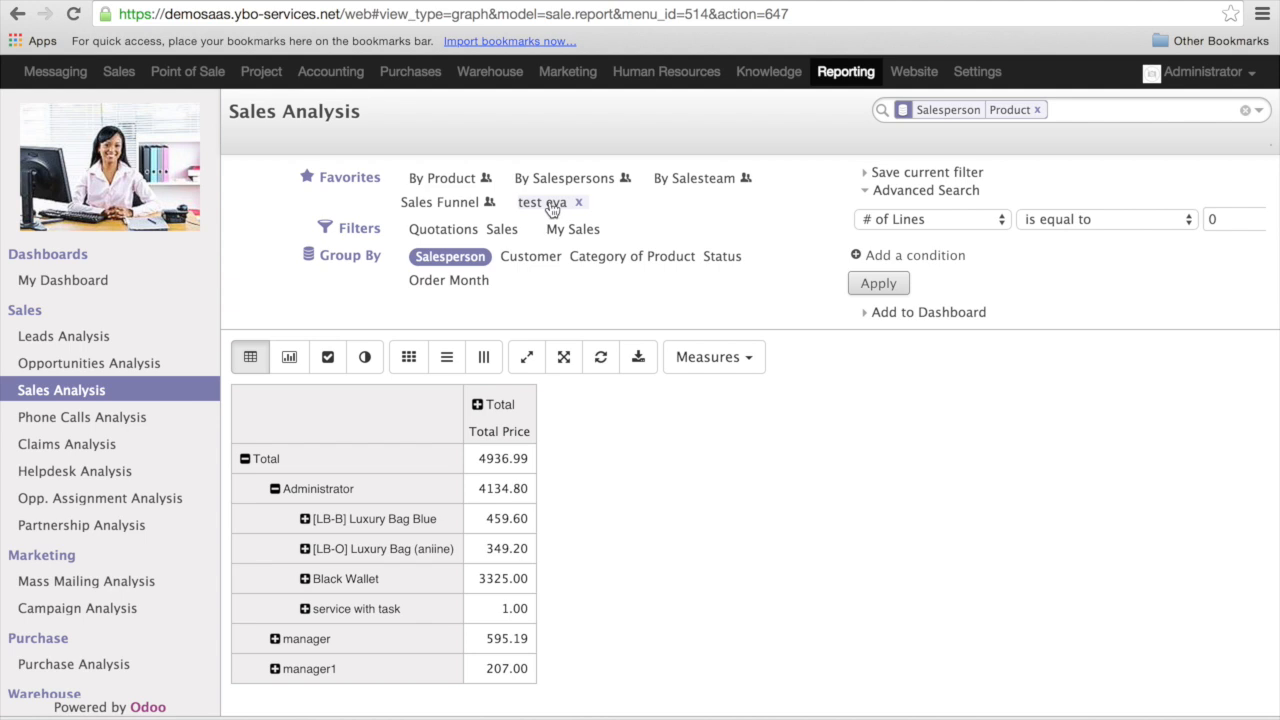
- Switch to the By Product favorite, return to the saved "test eva" favorite and look through its salesperson and product rows
left_click(450, 179)
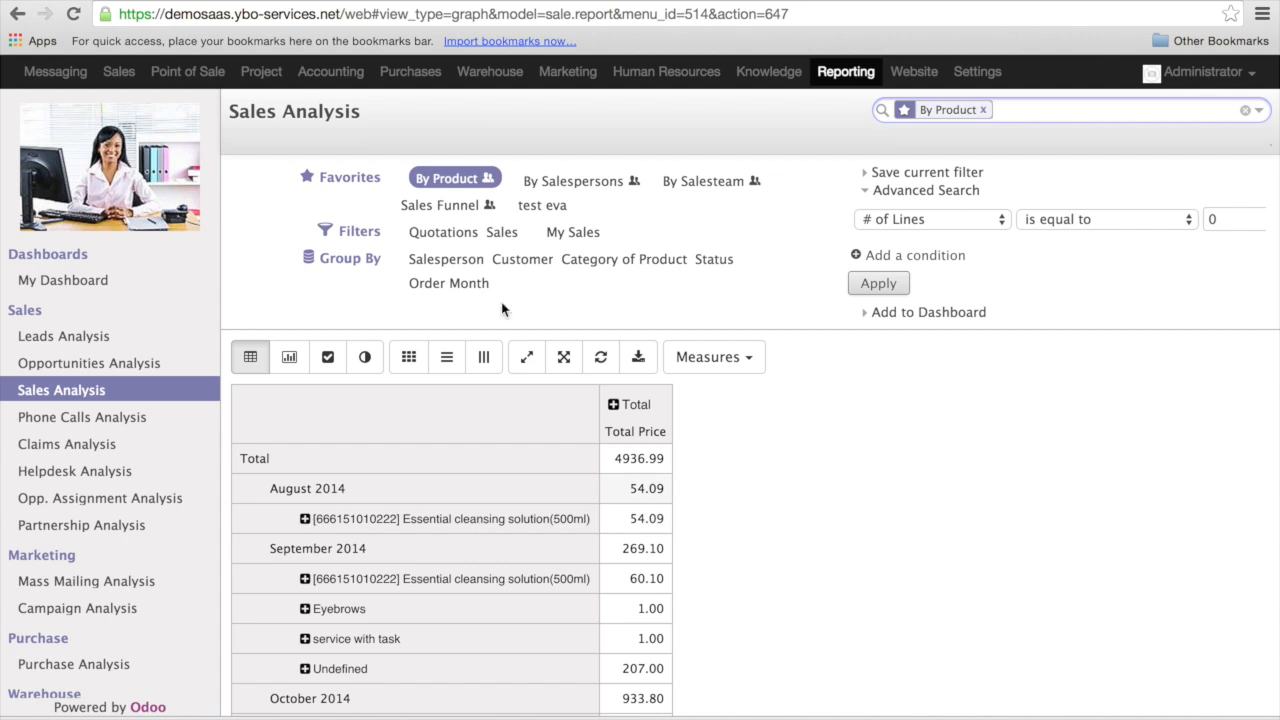
left_click(548, 206)
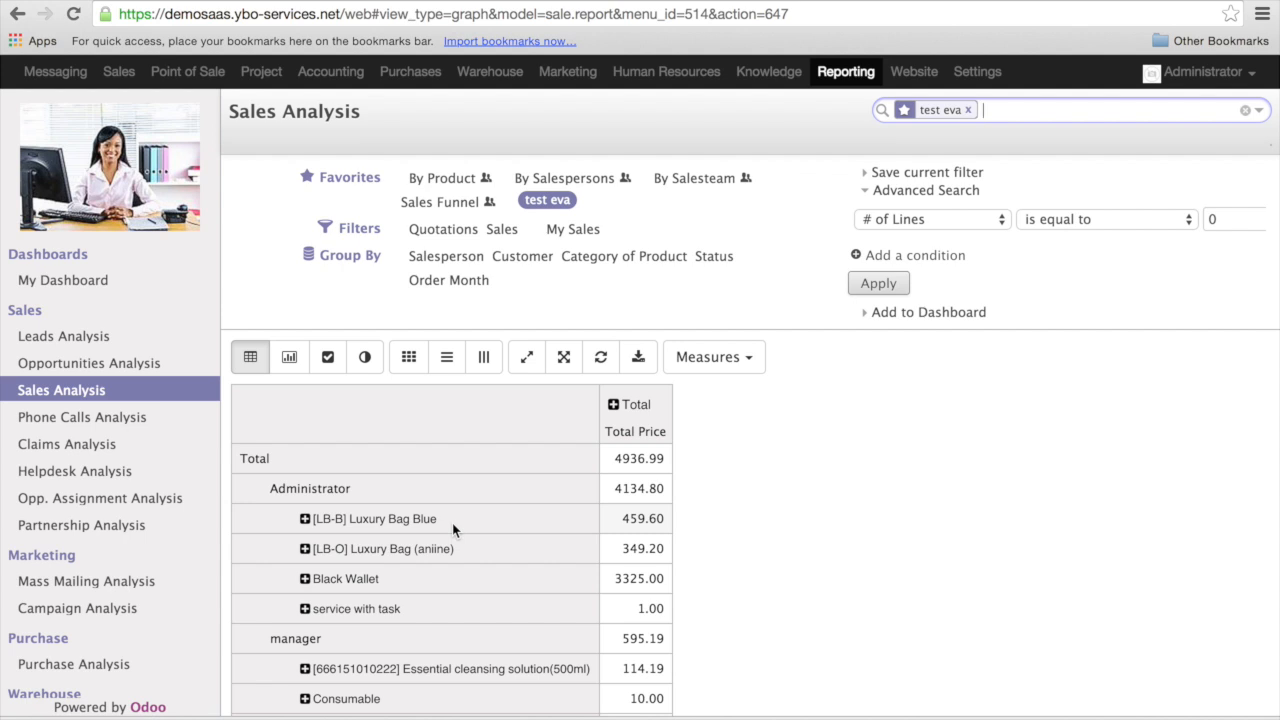
scroll(810, 510, "down", 3)
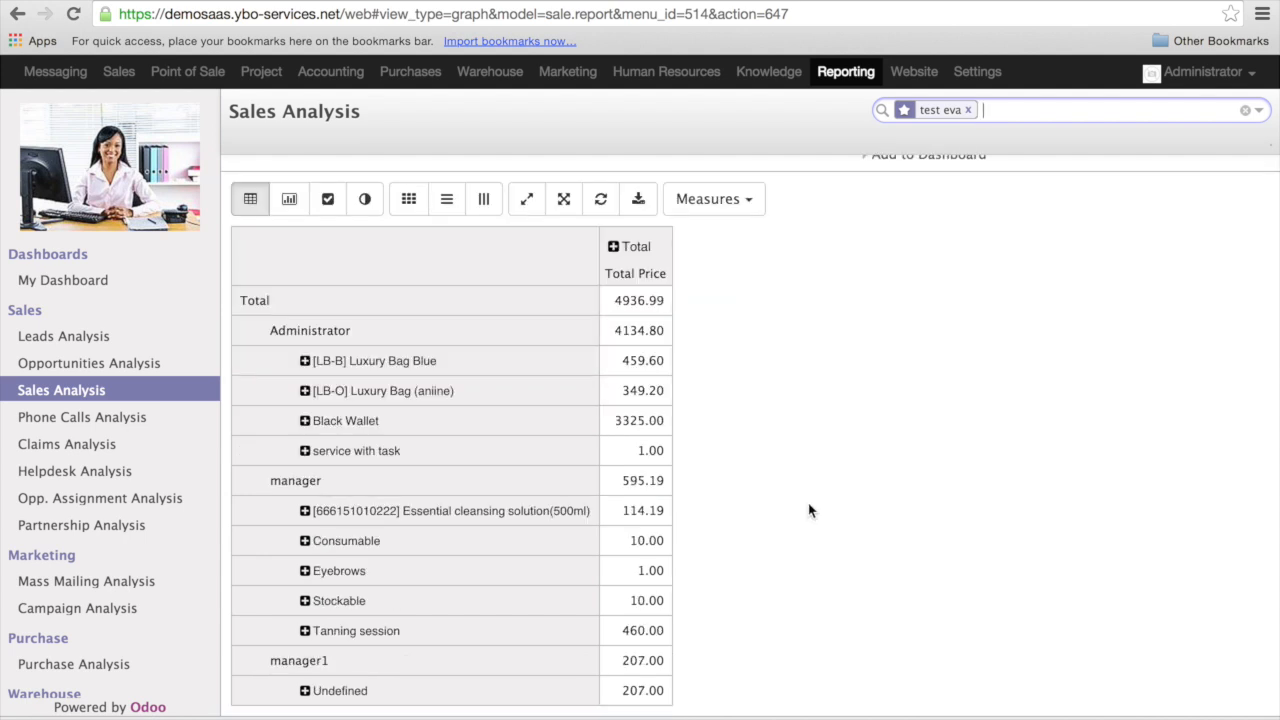
scroll(810, 510, "up", 3)
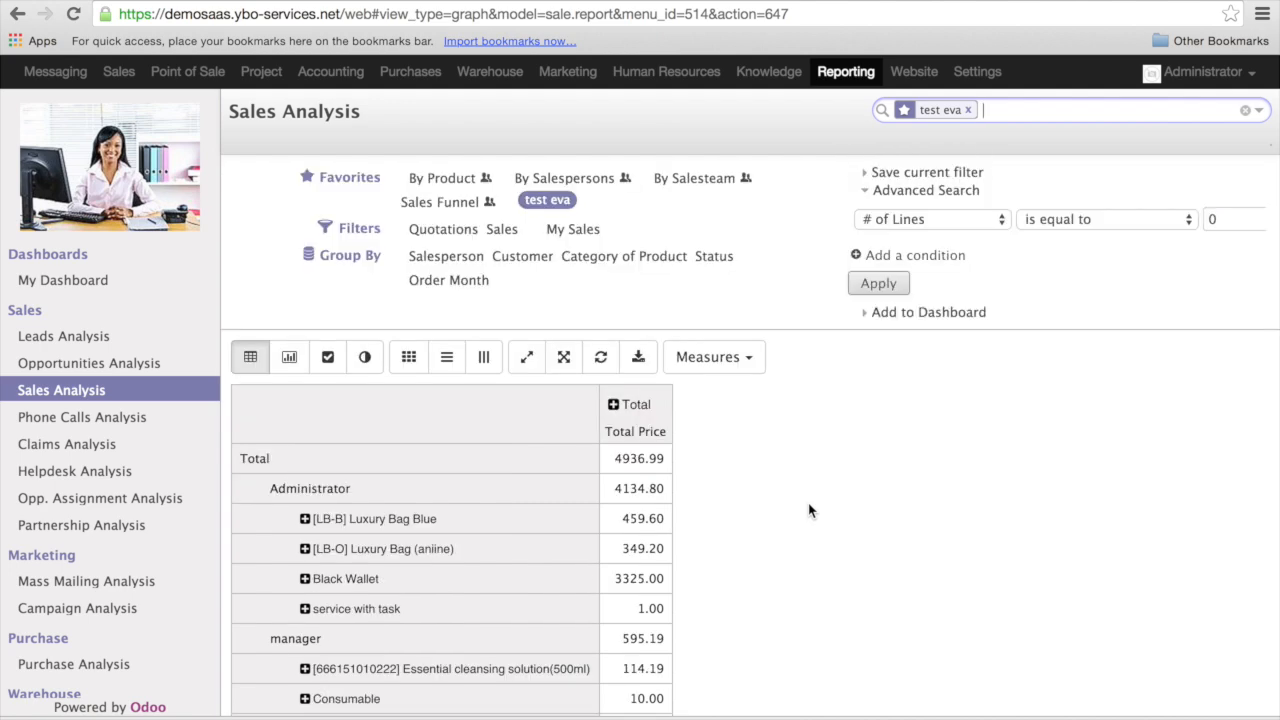